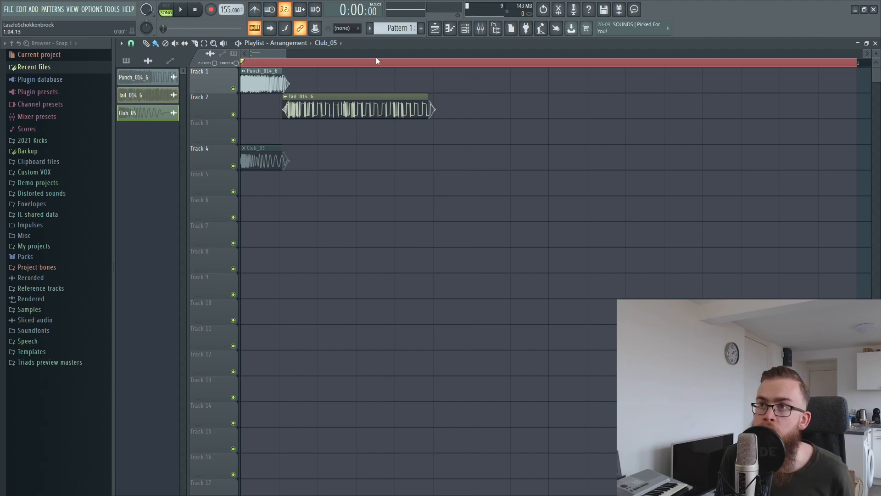
# Step: Shorten the playlist's time selection to the first beat and play back the punch and tail kick clips
pyautogui.moveTo(376, 59); pyautogui.dragTo(390, 64)
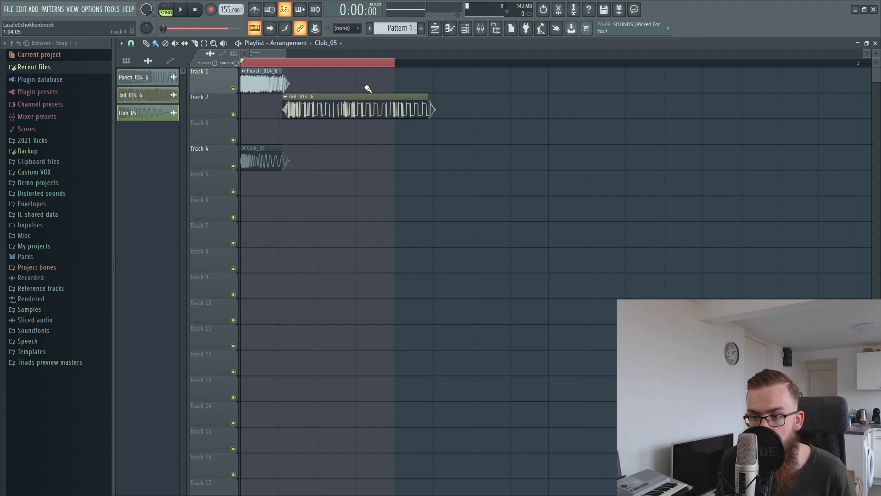
pyautogui.click(337, 118)
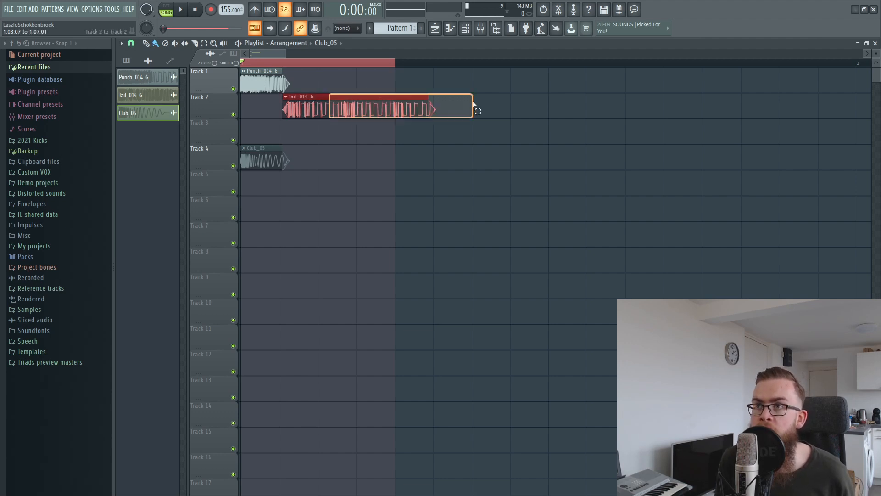
pyautogui.moveTo(307, 86); pyautogui.dragTo(291, 105)
pyautogui.moveTo(393, 109)
pyautogui.mouseDown()
pyautogui.moveTo(417, 110)
pyautogui.moveTo(400, 114)
pyautogui.mouseUp()
pyautogui.moveTo(274, 87); pyautogui.dragTo(243, 91)
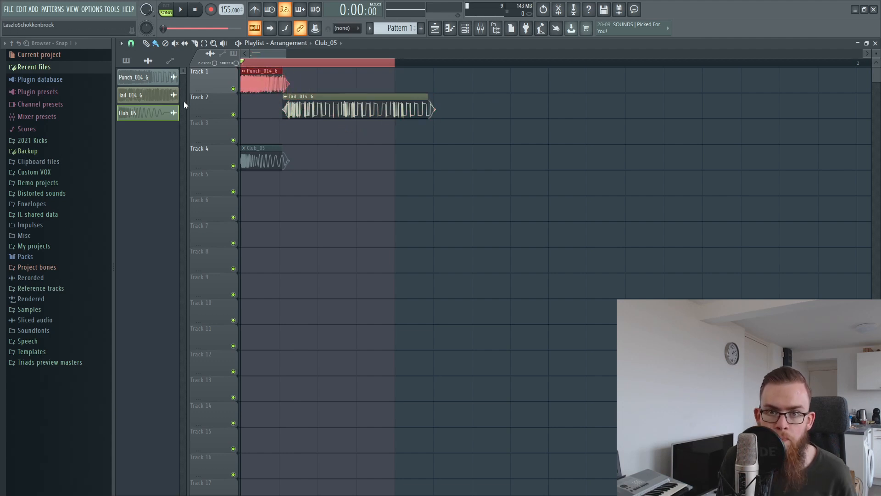
pyautogui.scroll(3, 419, 144)
pyautogui.press('space')
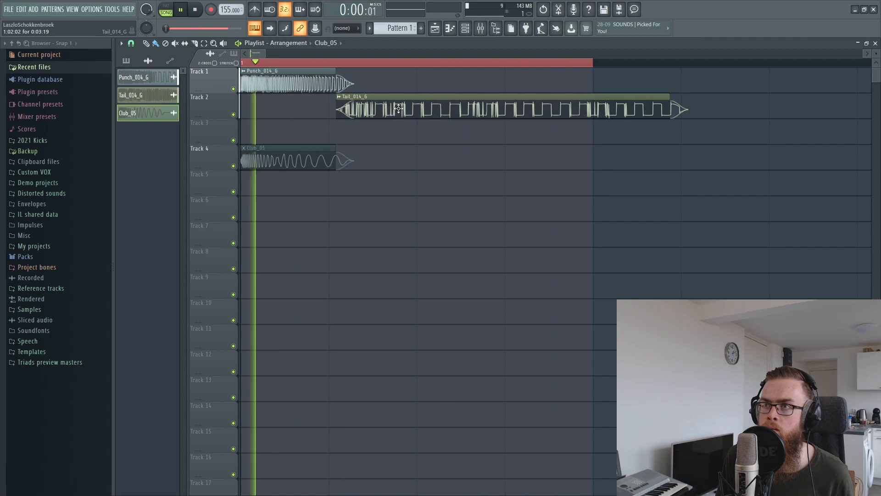
pyautogui.press('space')
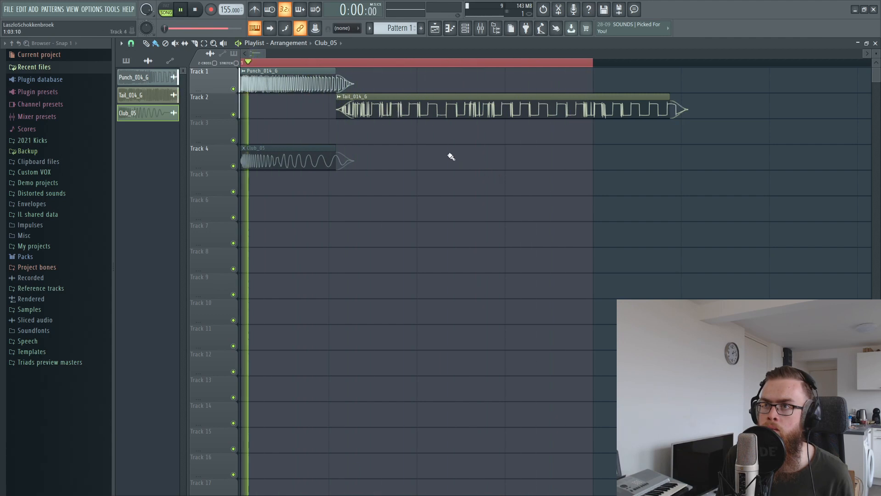
pyautogui.press('space')
pyautogui.press('space')
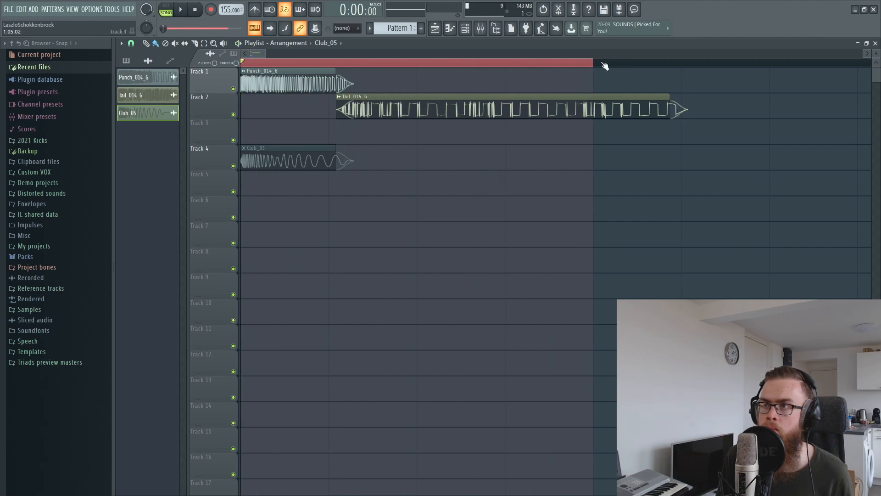
# Step: Extend the playlist's time selection to the first two beats and audition the kick again
pyautogui.scroll(-3, 603, 64)
pyautogui.moveTo(602, 63); pyautogui.dragTo(656, 65)
pyautogui.rightClick(704, 238)
pyautogui.press('space')
pyautogui.press('space')
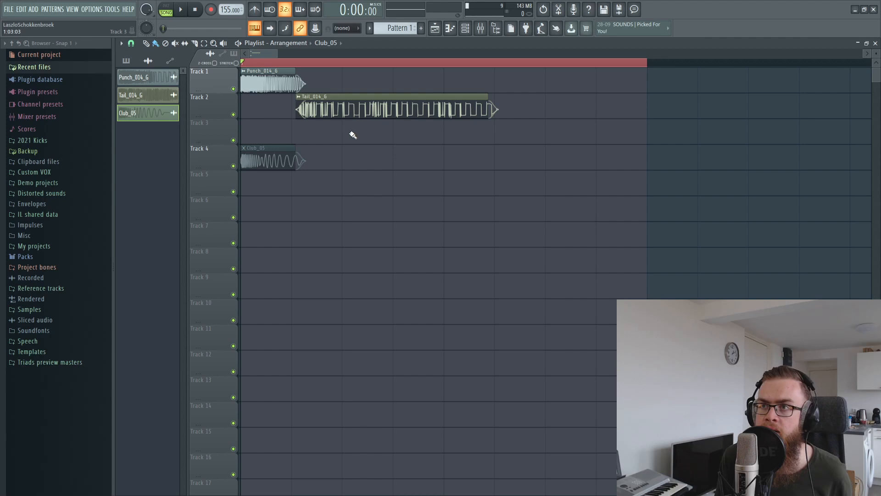
pyautogui.keyDown('ctrl'); pyautogui.click(356, 112); pyautogui.keyUp('ctrl')
pyautogui.keyDown('ctrl'); pyautogui.click(465, 169); pyautogui.keyUp('ctrl')
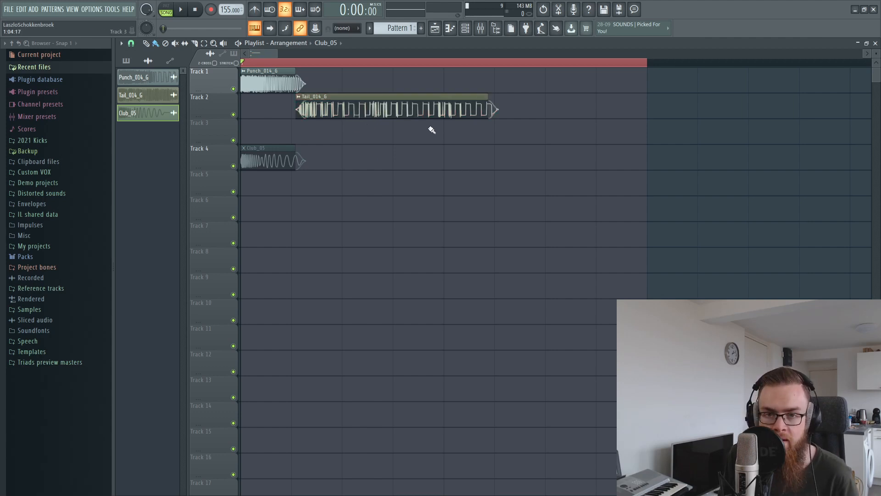
# Step: Replace the unsorted Sampler channel with Serum_x64 and set oscillator A to the Analog_BD_Sin wavetable
pyautogui.click(477, 28)
pyautogui.click(182, 44)
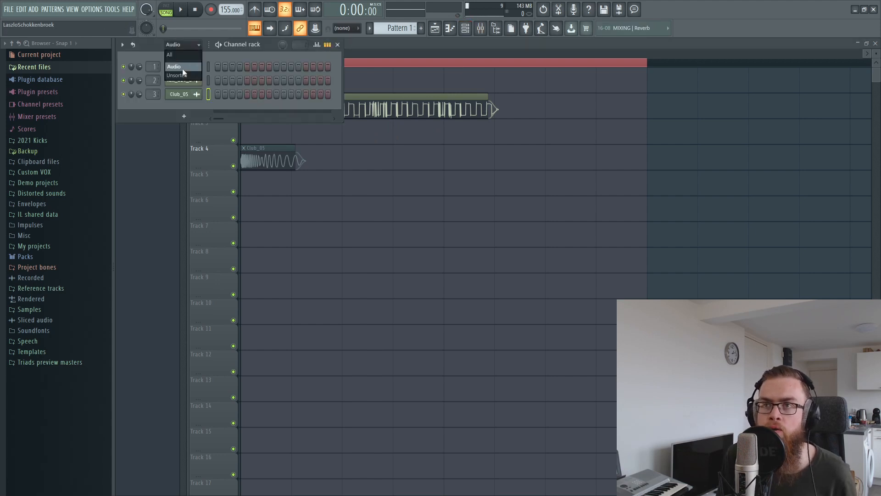
pyautogui.click(183, 71)
pyautogui.rightClick(198, 67)
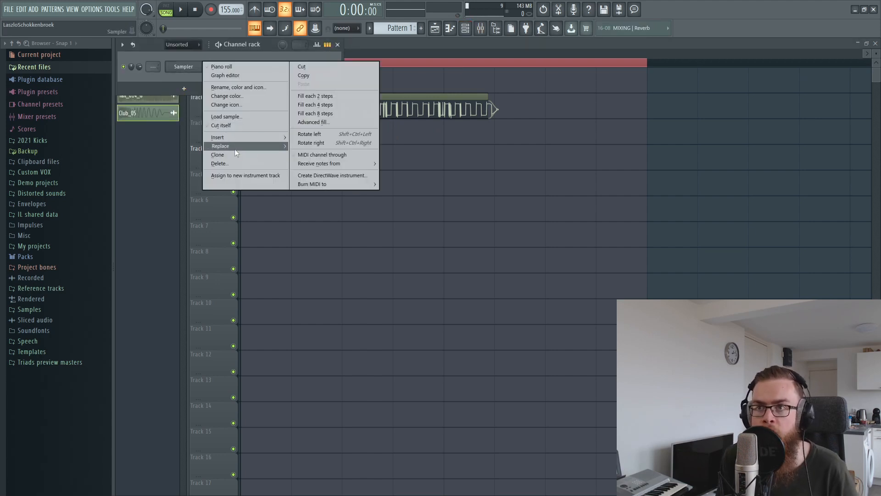
pyautogui.moveTo(235, 146)
pyautogui.click(387, 183)
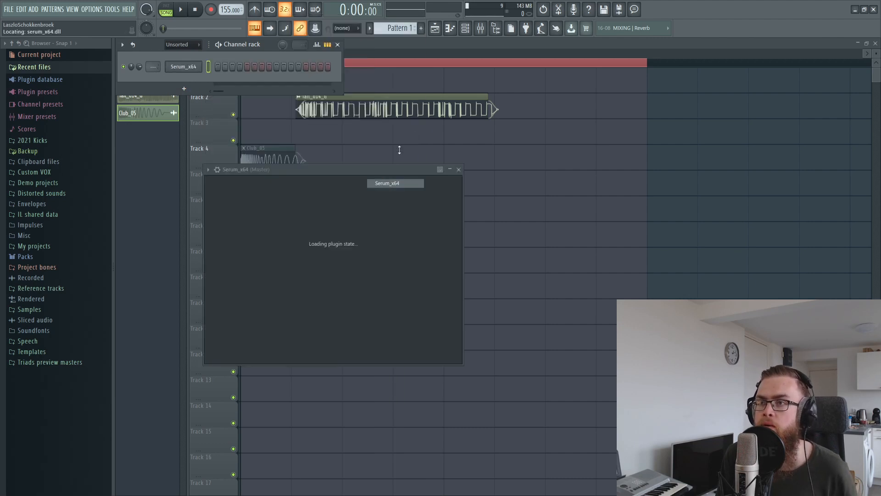
pyautogui.moveTo(384, 172); pyautogui.dragTo(368, 109)
pyautogui.click(378, 155)
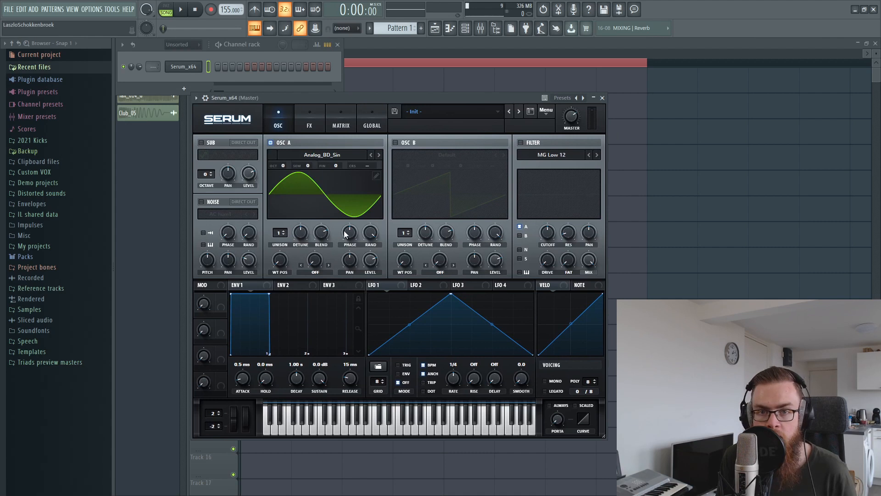
# Step: Turn on oscillator B with the Reesey Mess 4 [SL] wavetable and set both oscillators' octave to -2
pyautogui.click(395, 142)
pyautogui.click(447, 155)
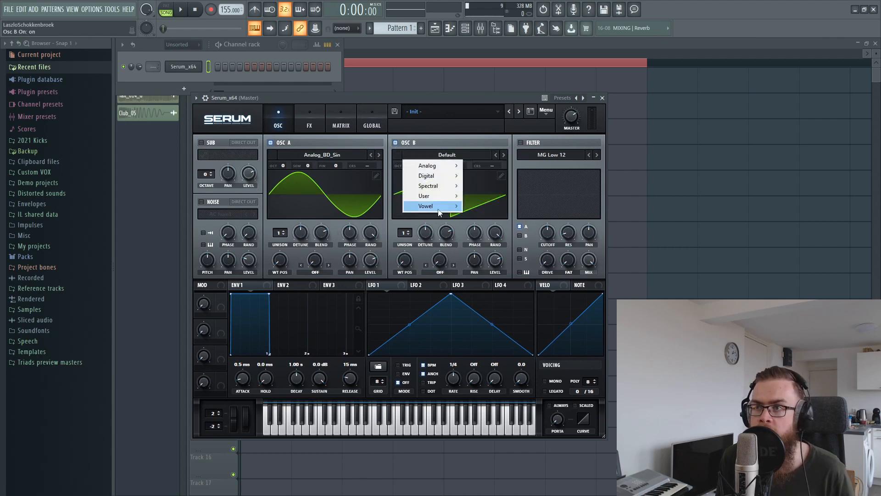
pyautogui.moveTo(440, 186)
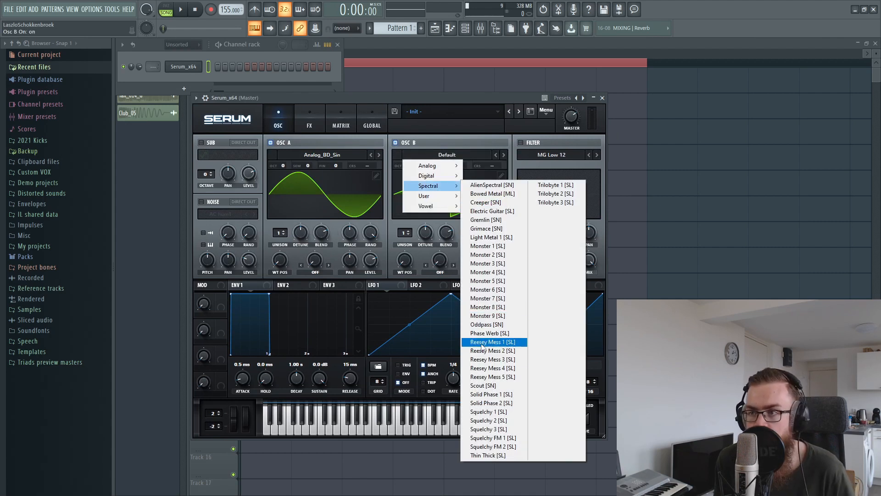
pyautogui.click(487, 368)
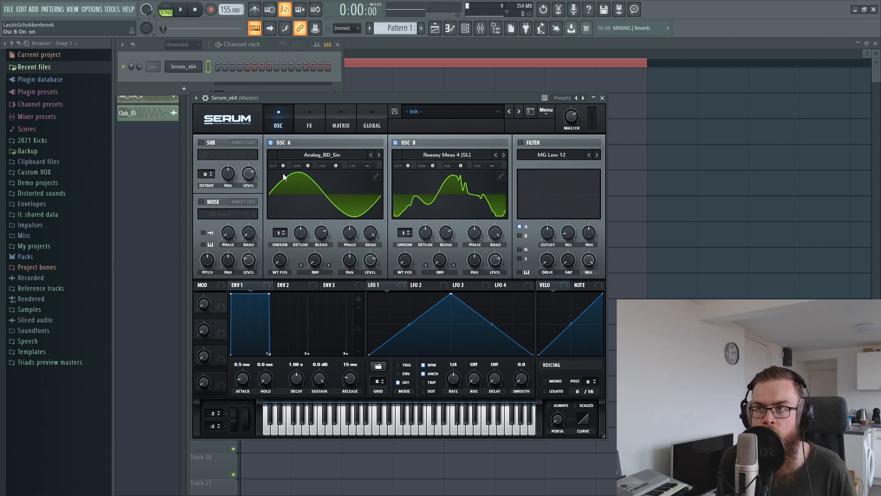
pyautogui.moveTo(277, 164); pyautogui.dragTo(281, 180)
pyautogui.moveTo(398, 164); pyautogui.dragTo(399, 198)
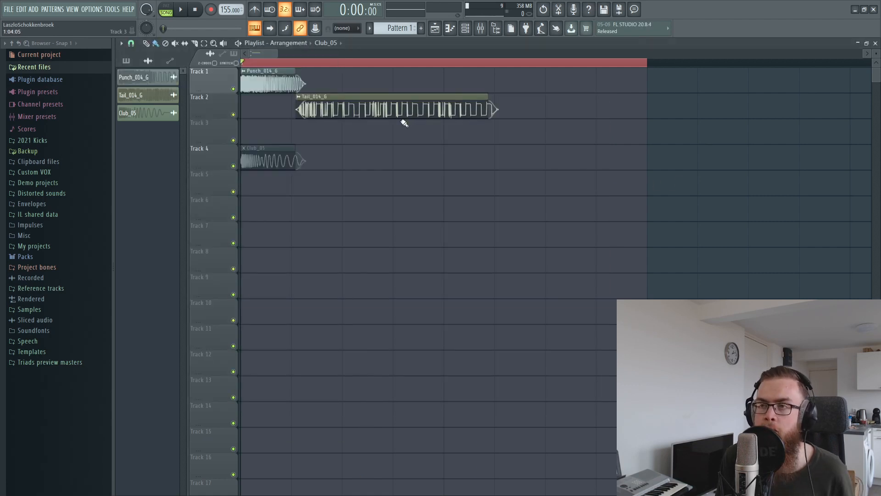
# Step: Draw a G4 note half a bar long at the start of the Serum channel's piano roll
pyautogui.moveTo(325, 100); pyautogui.dragTo(325, 104)
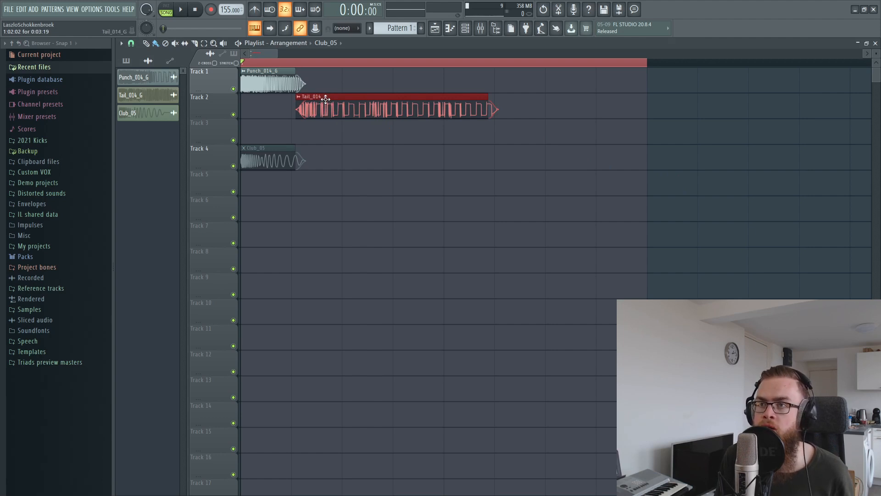
pyautogui.click(465, 28)
pyautogui.rightClick(203, 66)
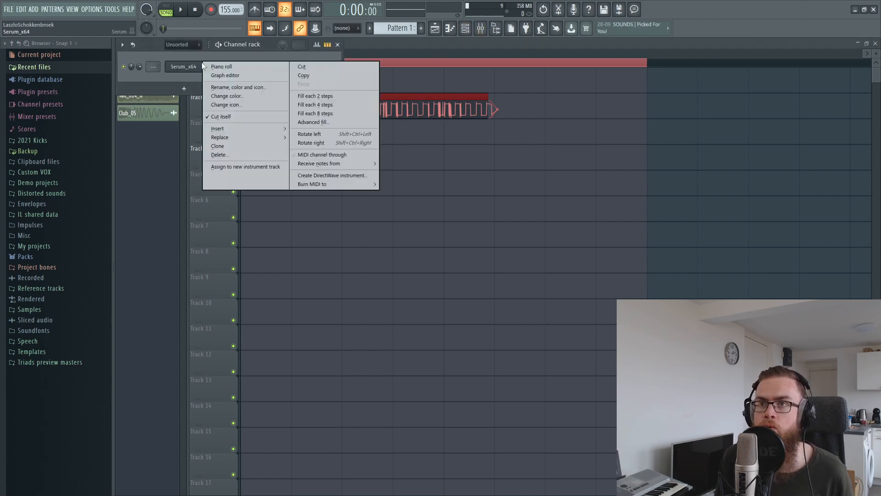
pyautogui.click(221, 67)
pyautogui.click(155, 277)
pyautogui.moveTo(179, 277); pyautogui.dragTo(232, 272)
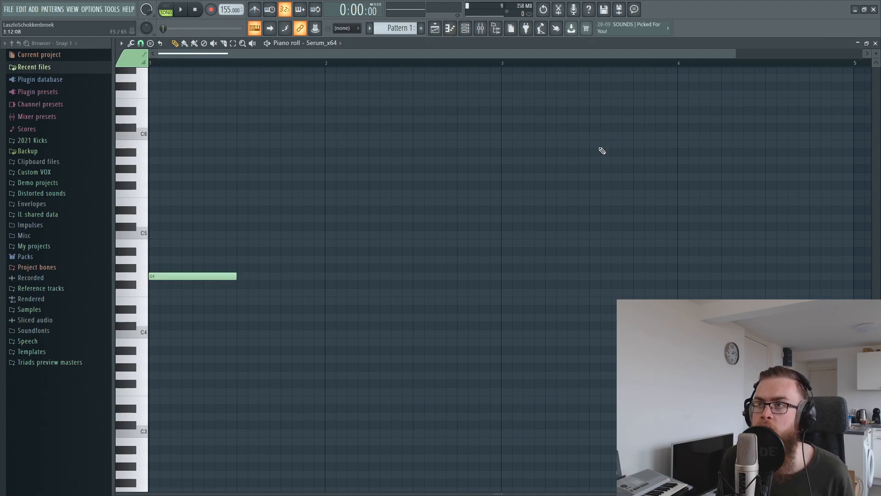
# Step: Switch playback from song to pattern mode and reopen the Serum plugin window
pyautogui.click(166, 9)
pyautogui.click(465, 28)
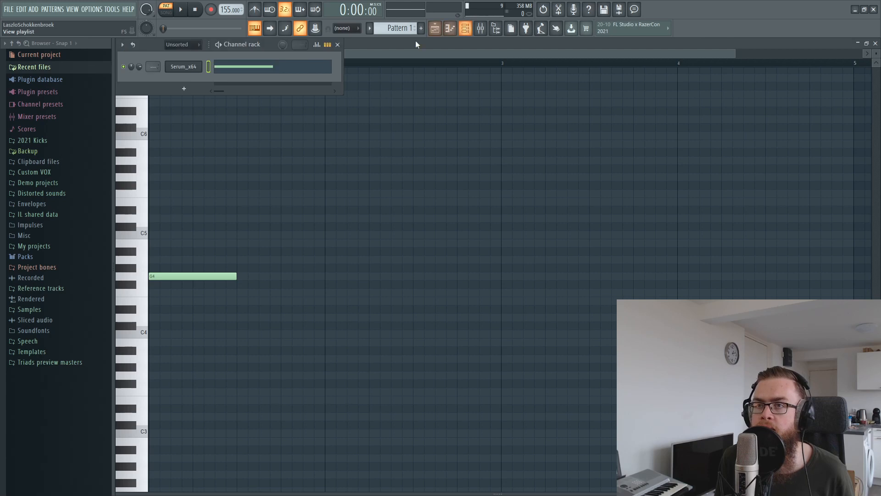
pyautogui.click(198, 69)
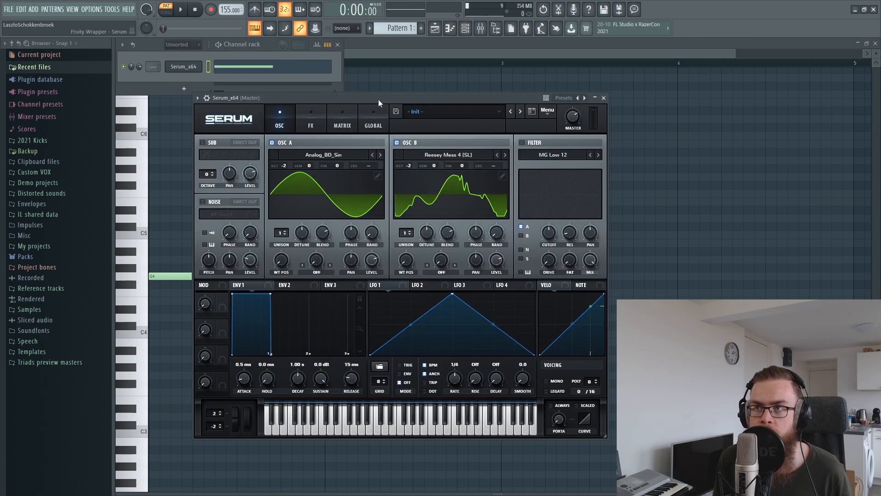
pyautogui.moveTo(379, 99); pyautogui.dragTo(397, 92)
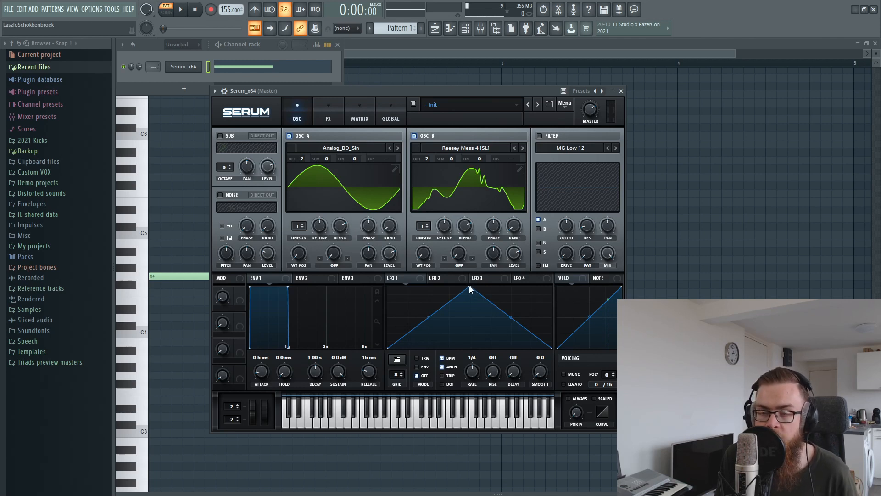
# Step: Reshape LFO 1 with an earlier, lower peak and a rounded fall, and assign it to oscillator B's wavetable position
pyautogui.moveTo(469, 287); pyautogui.dragTo(432, 300)
pyautogui.moveTo(492, 324); pyautogui.dragTo(492, 303)
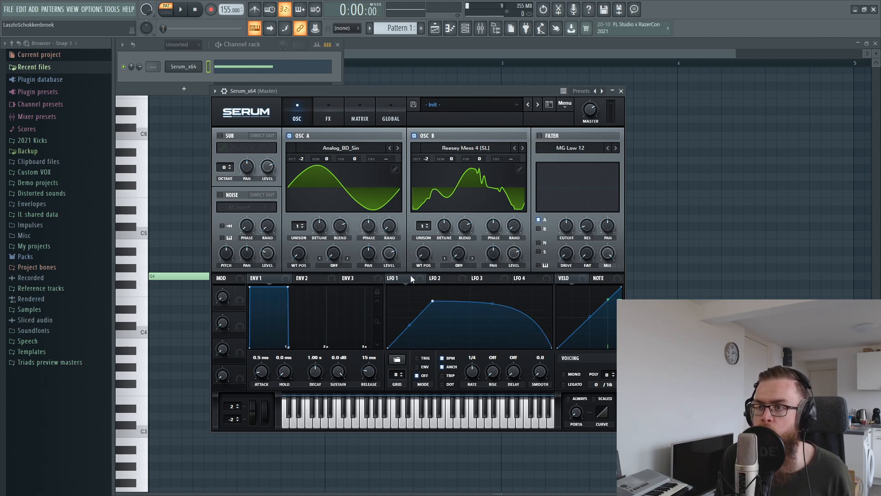
pyautogui.moveTo(417, 250); pyautogui.dragTo(417, 257)
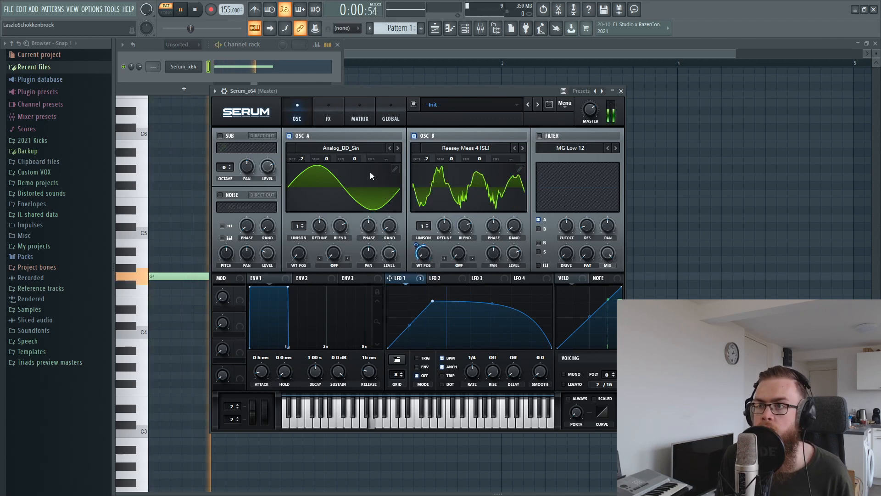
# Step: Enable Serum's Tube distortion effect, raise its drive and play the pattern
pyautogui.click(329, 116)
pyautogui.click(226, 153)
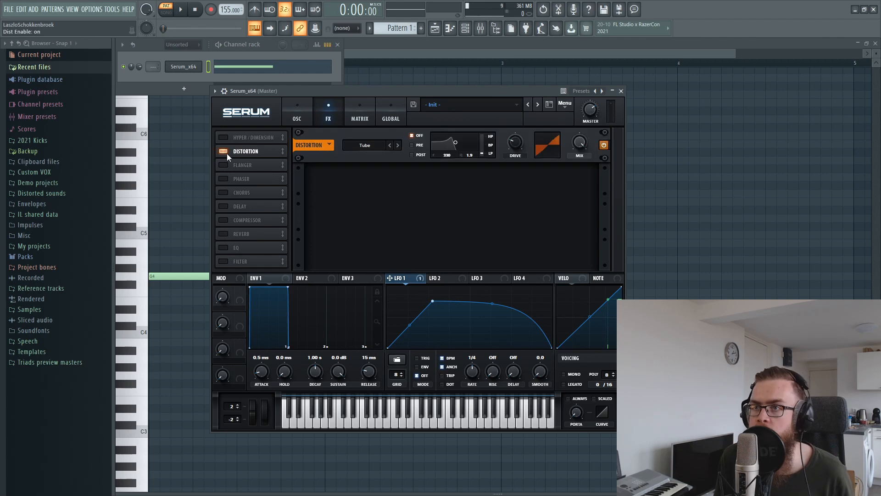
pyautogui.moveTo(517, 143); pyautogui.dragTo(528, 98)
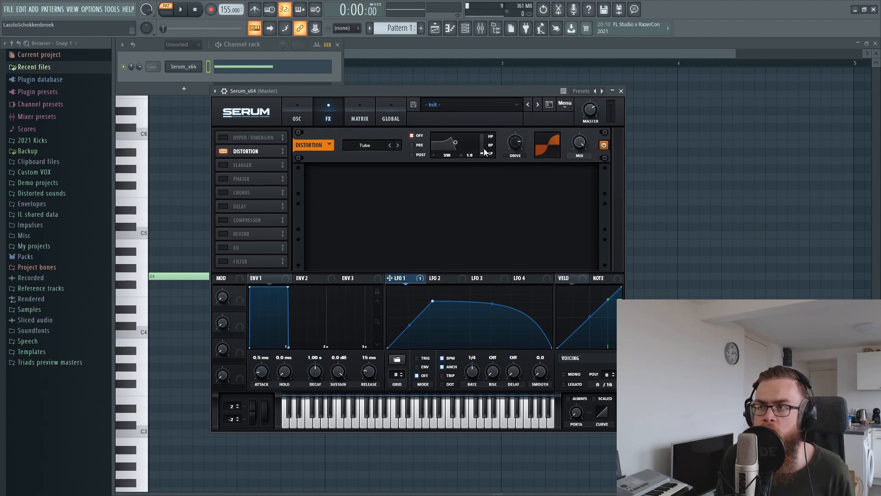
pyautogui.press('space')
# Step: Set oscillator B's wavetable position to 13 and switch LFO 1 to envelope mode
pyautogui.click(297, 117)
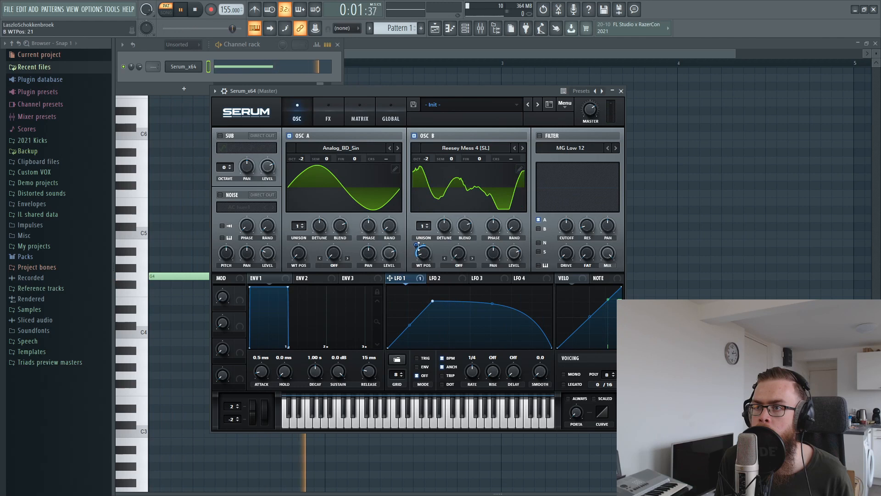
pyautogui.moveTo(424, 255); pyautogui.dragTo(423, 264)
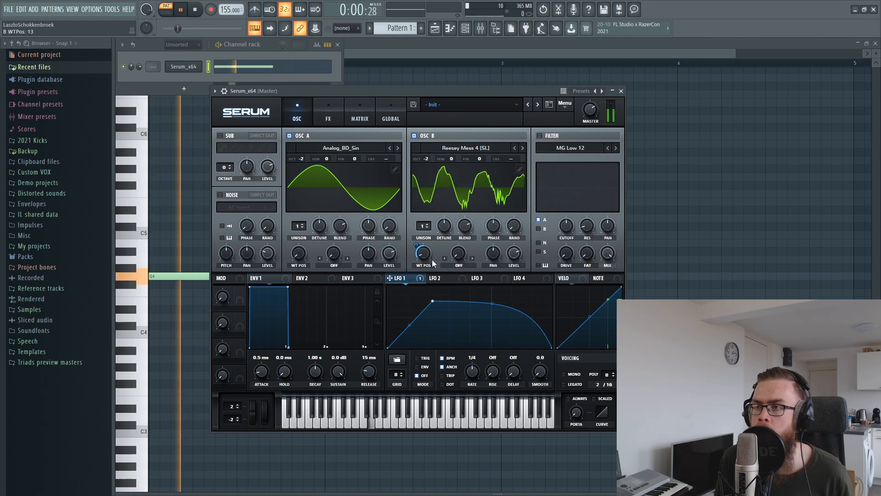
pyautogui.click(417, 367)
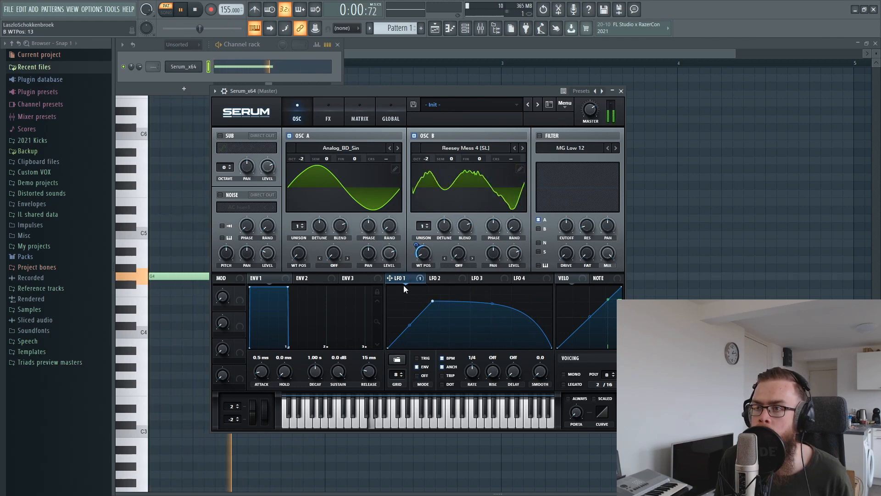
pyautogui.press('space')
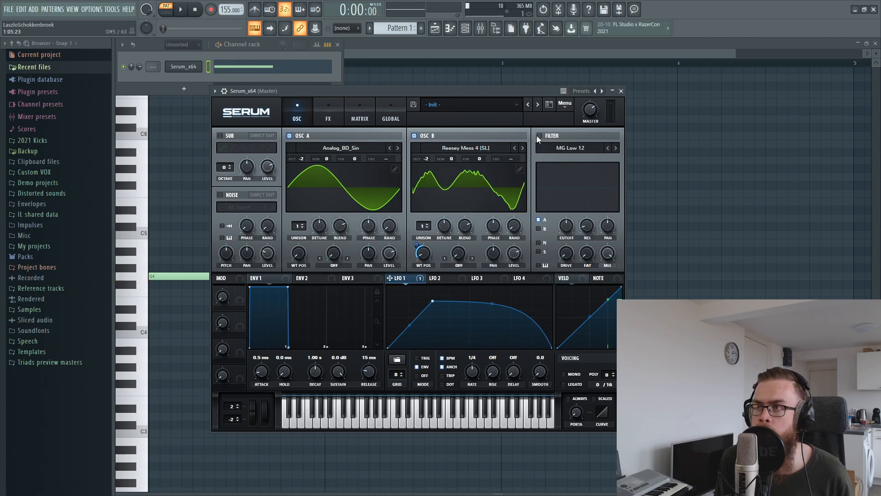
# Step: Enable the MG Low 12 filter for oscillators A and B and assign LFO 1 to its cutoff
pyautogui.click(539, 136)
pyautogui.scroll(-5, 560, 240)
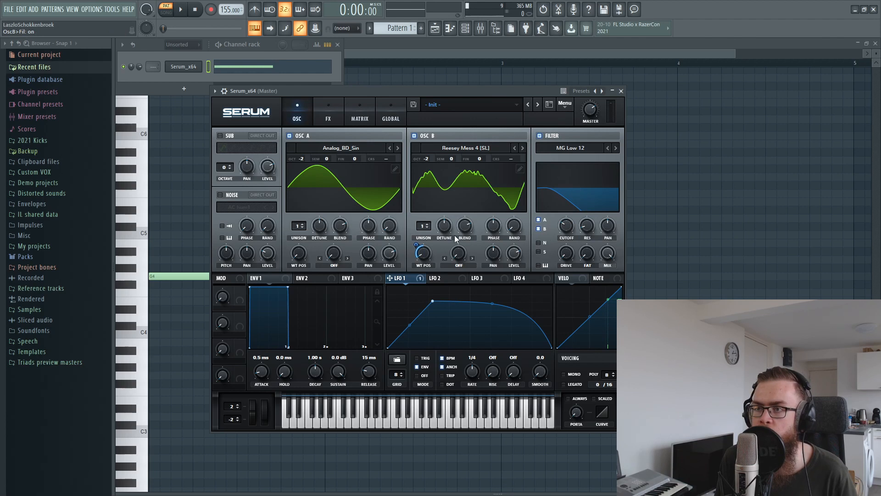
pyautogui.moveTo(556, 223); pyautogui.dragTo(556, 248)
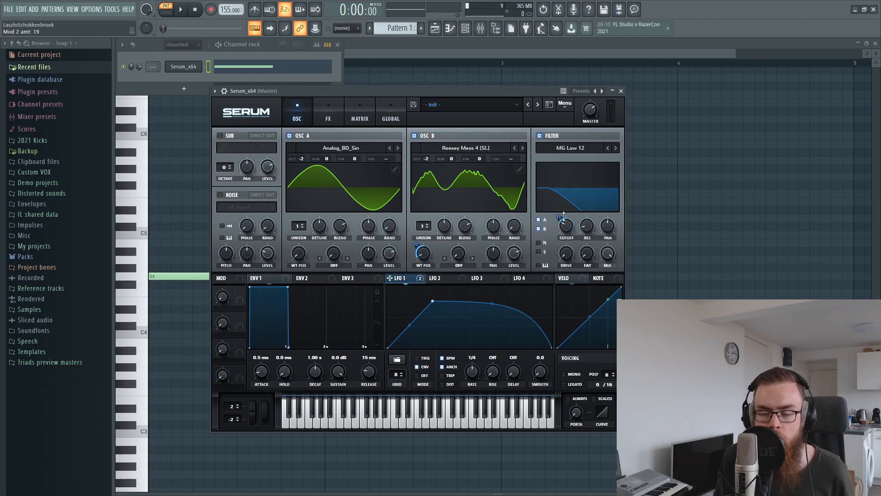
# Step: Set the filter's drive to 25% while auditioning the pattern
pyautogui.press('space')
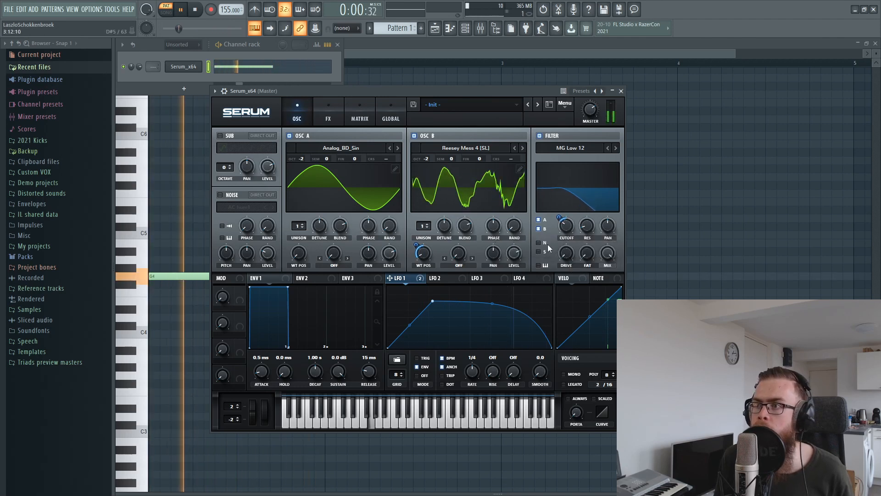
pyautogui.moveTo(566, 252); pyautogui.dragTo(567, 270)
pyautogui.press('space')
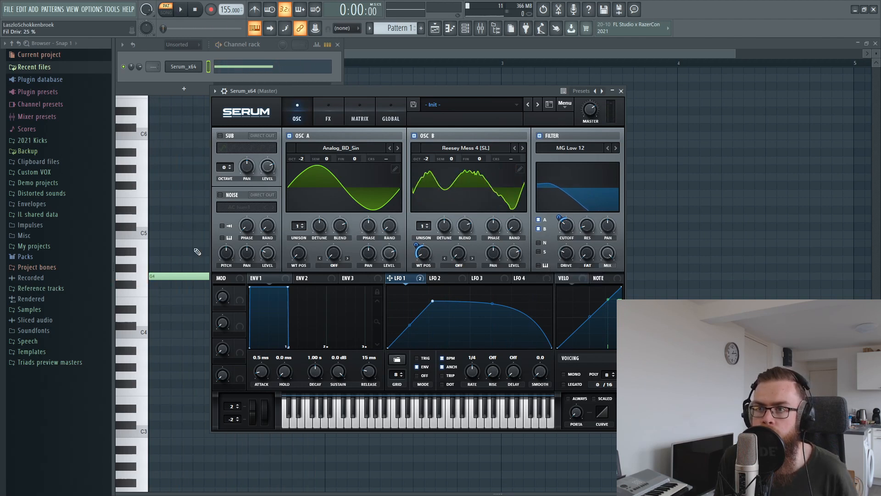
# Step: Enable the noise oscillator with the AlphaNz analog noise and set its level to 29% while playing the pattern
pyautogui.click(222, 195)
pyautogui.click(239, 207)
pyautogui.moveTo(245, 219)
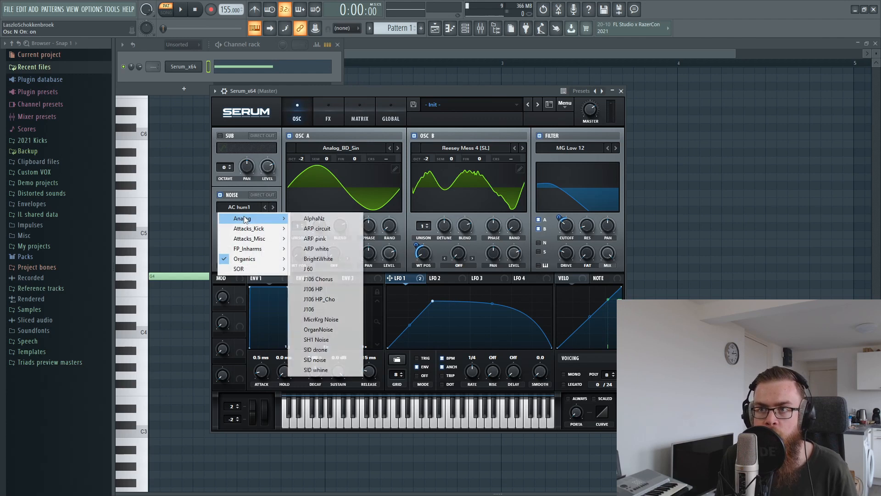
pyautogui.click(314, 218)
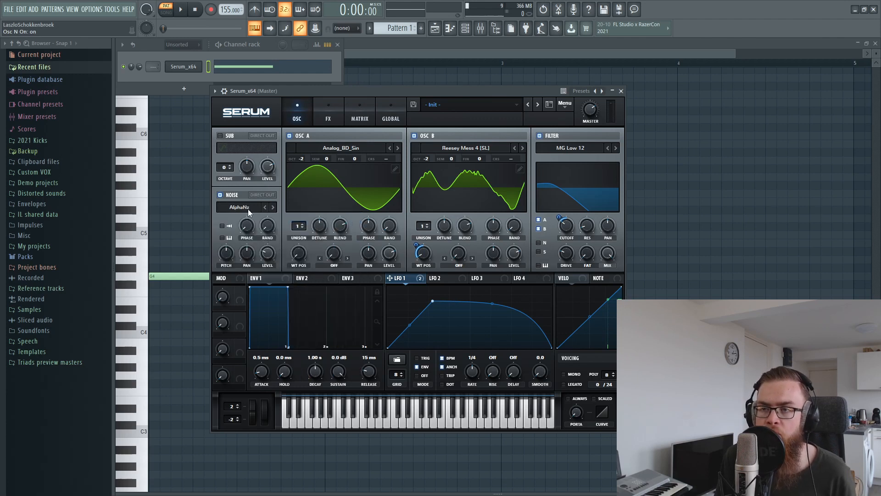
pyautogui.press('space')
pyautogui.moveTo(274, 248)
pyautogui.moveTo(274, 248); pyautogui.dragTo(268, 256)
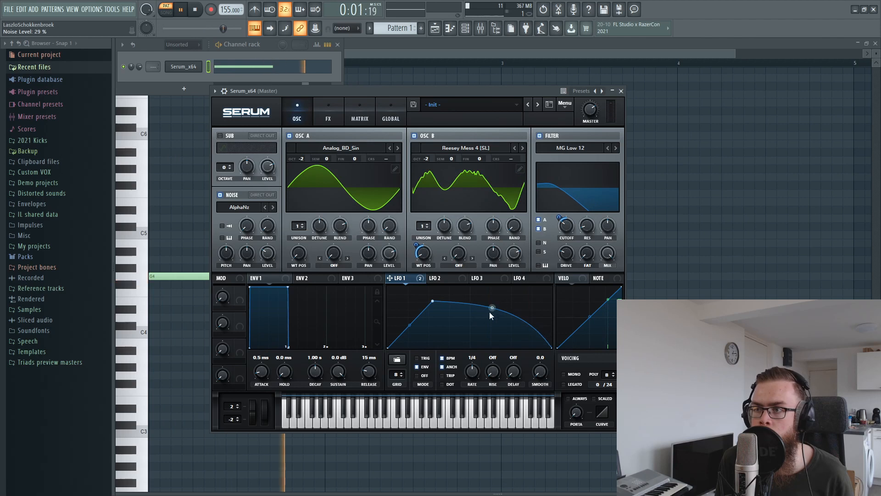
pyautogui.press('space')
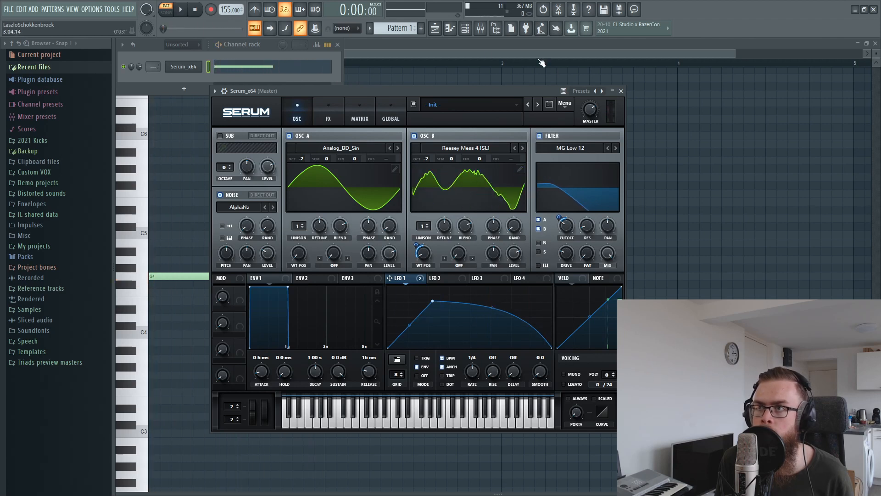
pyautogui.click(542, 63)
pyautogui.press('space')
pyautogui.press('space')
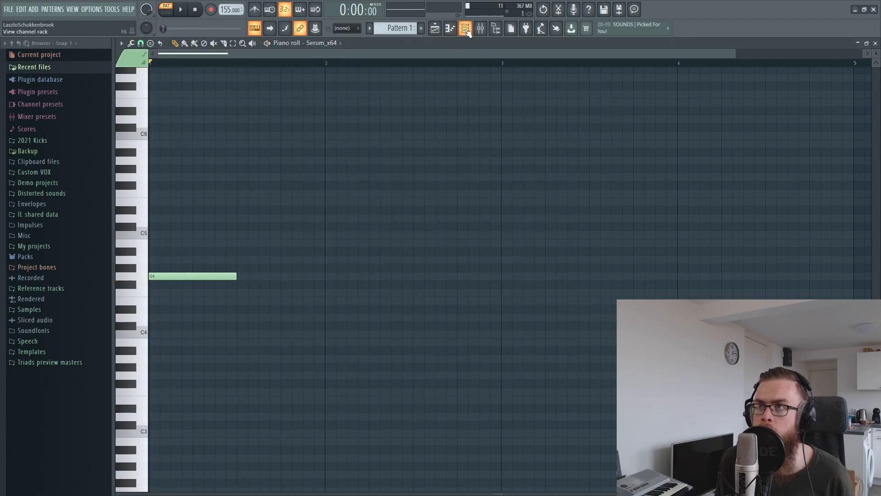
pyautogui.click(466, 29)
pyautogui.click(193, 65)
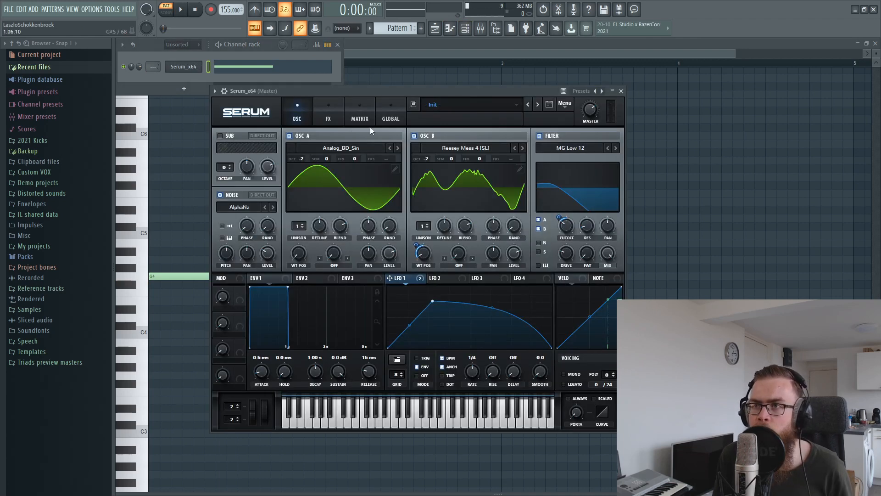
# Step: Set the drive of Serum's Tube distortion to 83% and audition the pattern
pyautogui.click(327, 117)
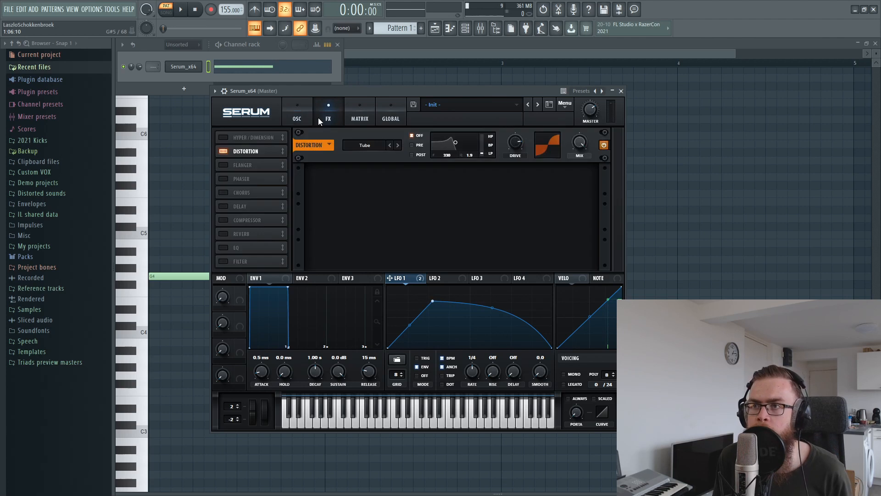
pyautogui.click(520, 146)
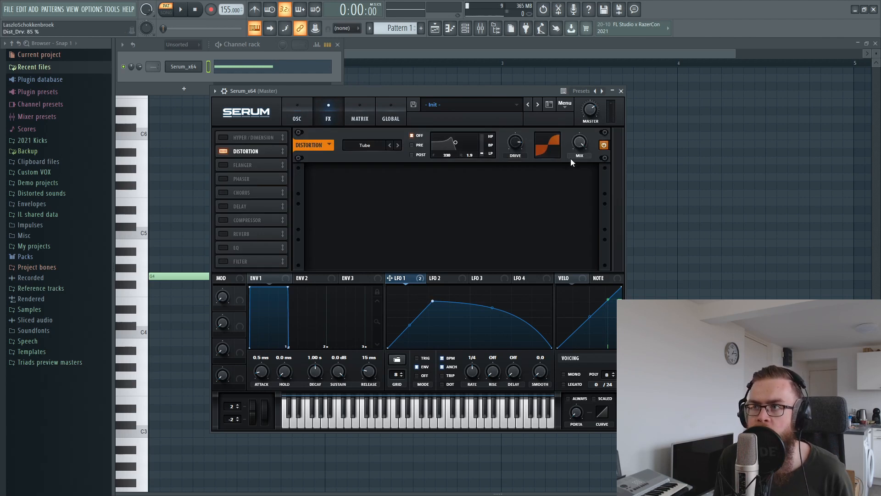
pyautogui.moveTo(513, 148); pyautogui.dragTo(512, 153)
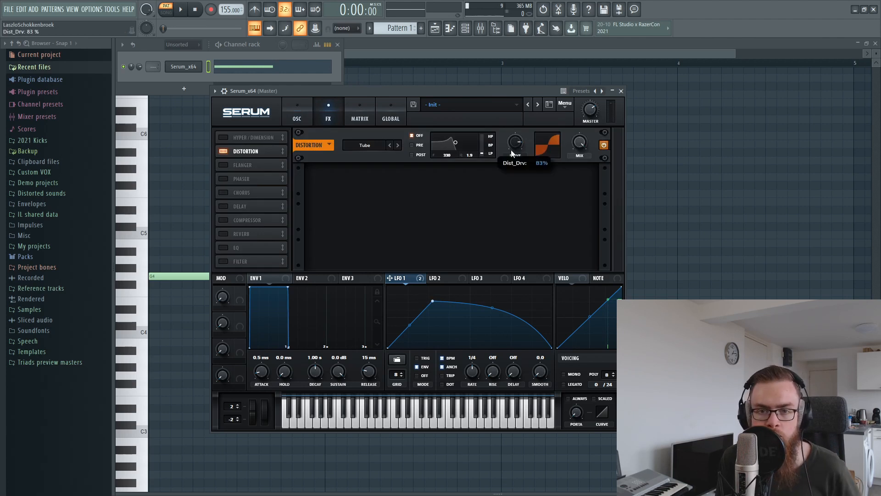
pyautogui.click(304, 123)
pyautogui.press('space')
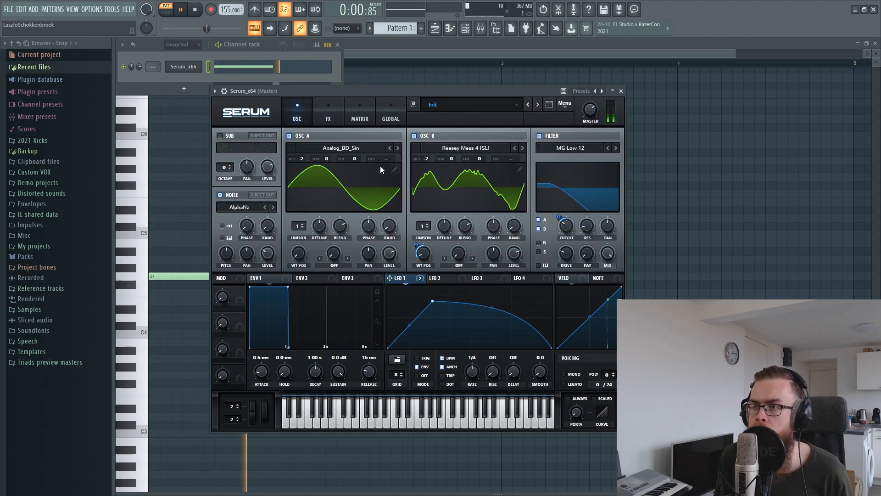
pyautogui.press('space')
# Step: Vary oscillator B's starting phase, trying values such as 79° and 289°, while auditioning the pattern
pyautogui.click(493, 227)
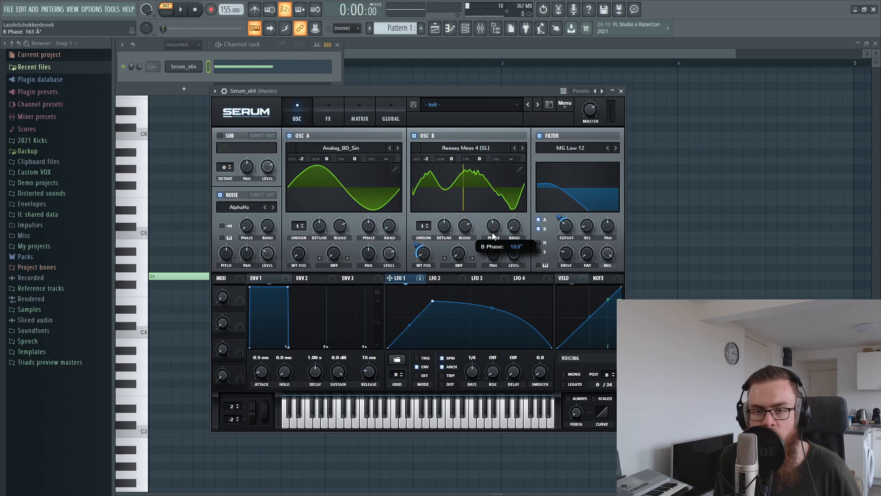
pyautogui.moveTo(494, 252)
pyautogui.mouseDown()
pyautogui.moveTo(497, 243)
pyautogui.moveTo(501, 250)
pyautogui.mouseUp()
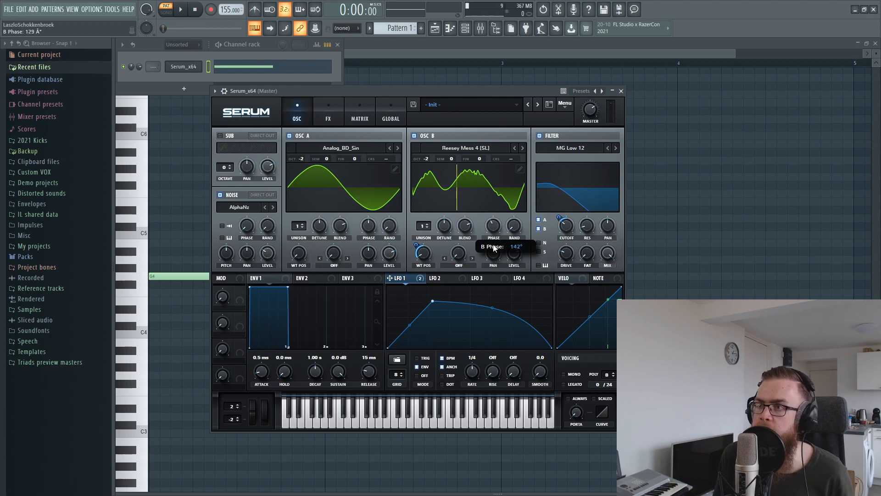
pyautogui.press('space')
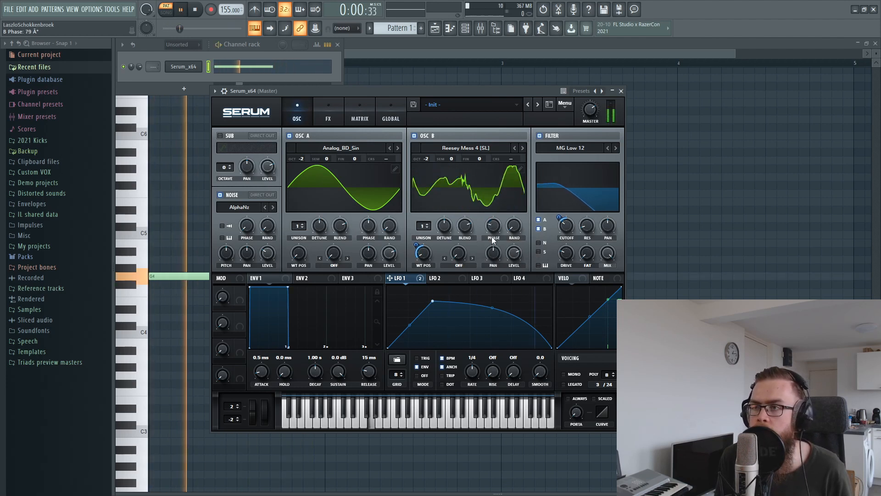
pyautogui.moveTo(492, 225); pyautogui.dragTo(506, 156)
pyautogui.moveTo(493, 227); pyautogui.dragTo(489, 237)
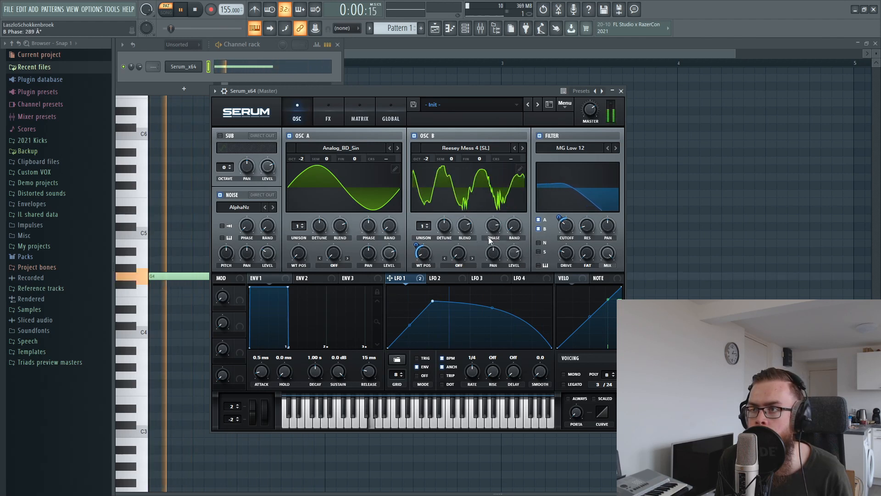
pyautogui.moveTo(491, 232); pyautogui.dragTo(490, 234)
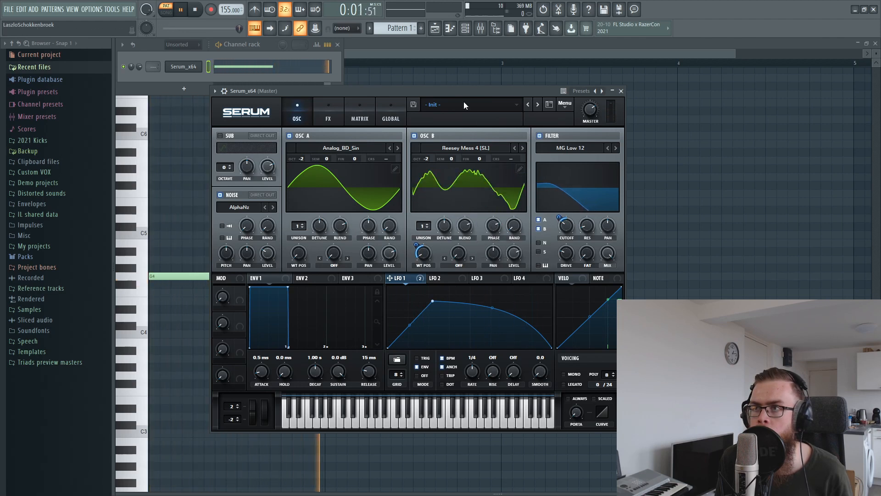
pyautogui.moveTo(464, 93); pyautogui.dragTo(460, 94)
pyautogui.press('space')
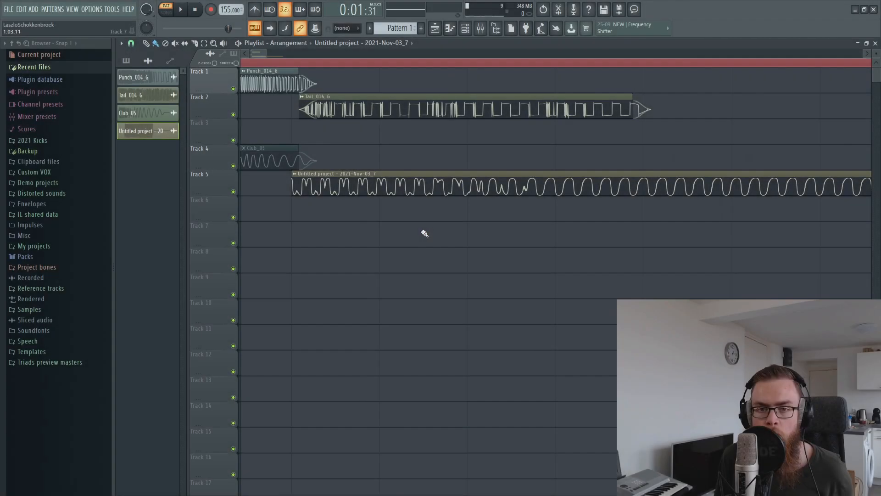
# Step: Set the declicking mode of the rendered audio clip on Track 5 to Generic (bleeding)
pyautogui.doubleClick(354, 191)
pyautogui.click(251, 235)
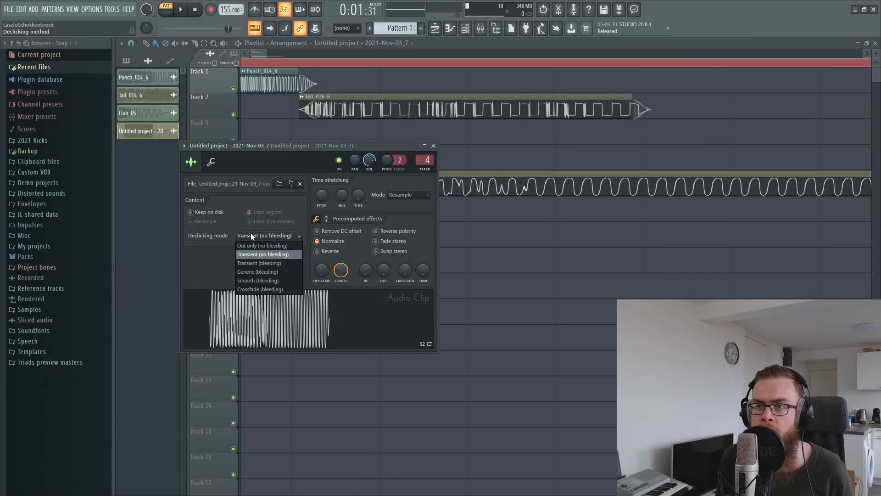
pyautogui.click(251, 272)
pyautogui.press('Escape')
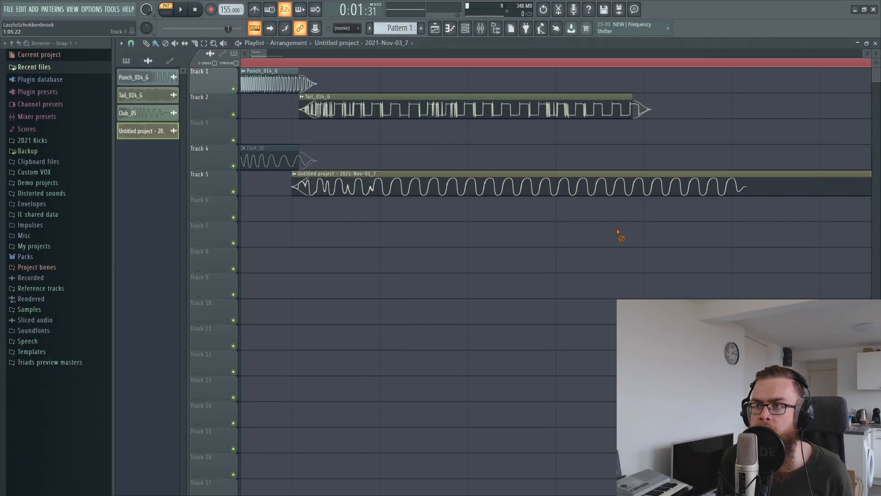
# Step: Slip the Track 5 clip's waveform slightly later within the clip and shorten the playlist's time selection
pyautogui.moveTo(376, 185); pyautogui.dragTo(381, 185)
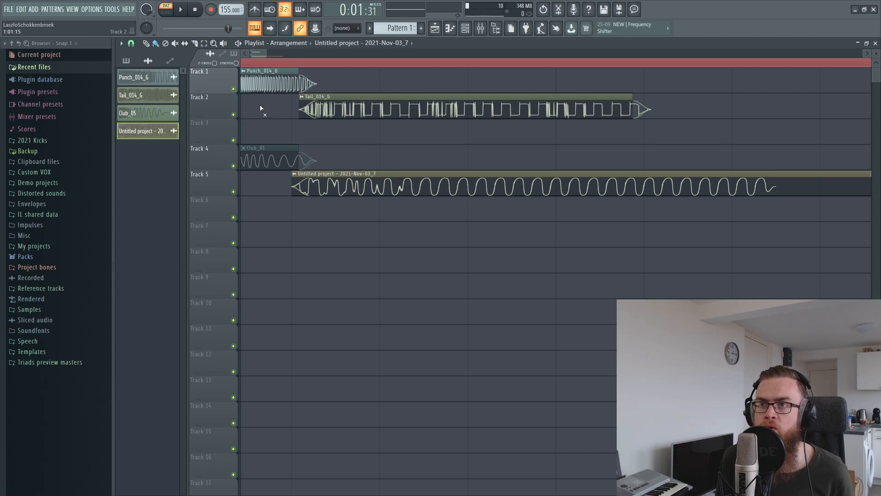
pyautogui.click(593, 63)
pyautogui.moveTo(591, 67); pyautogui.dragTo(173, 179)
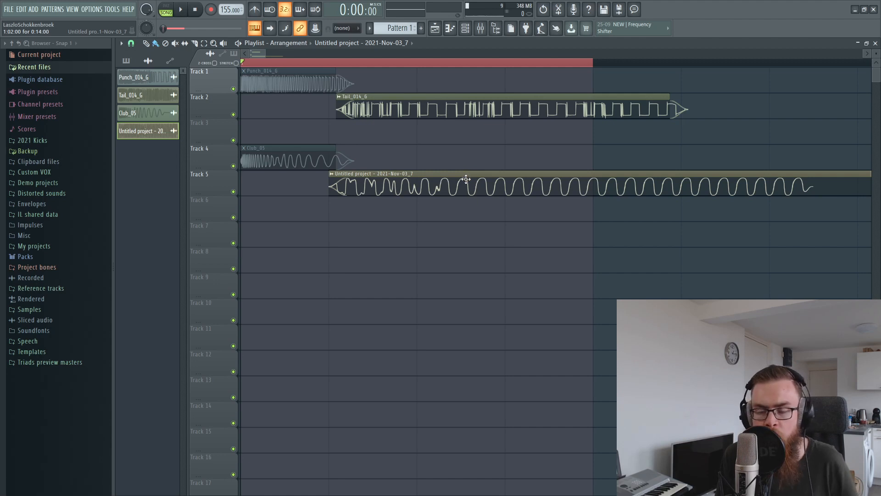
# Step: Move the rendered clip to Track 3 beneath the tail and try different waveform offsets against the tail's waveform
pyautogui.moveTo(436, 180); pyautogui.dragTo(431, 120)
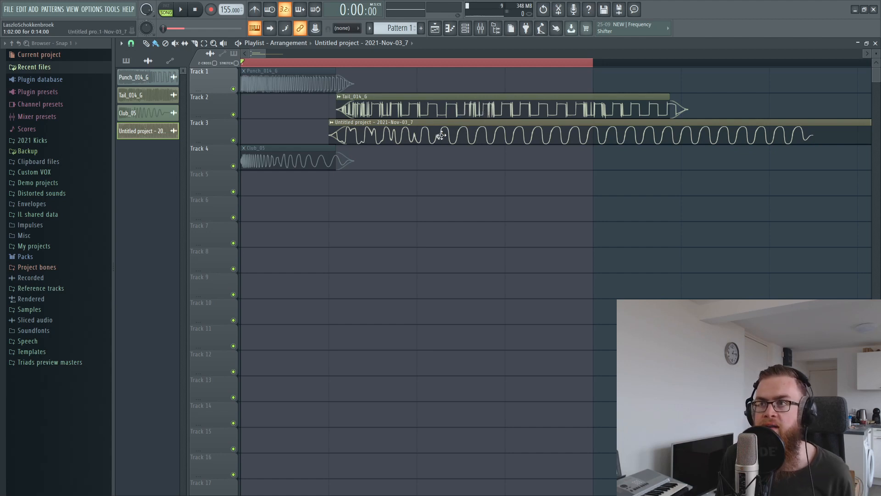
pyautogui.moveTo(441, 135); pyautogui.dragTo(419, 134)
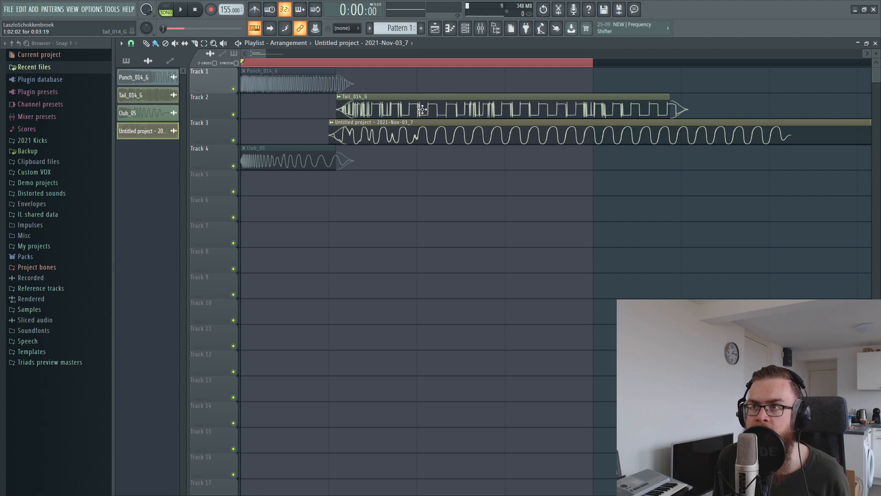
pyautogui.moveTo(423, 126); pyautogui.dragTo(452, 129)
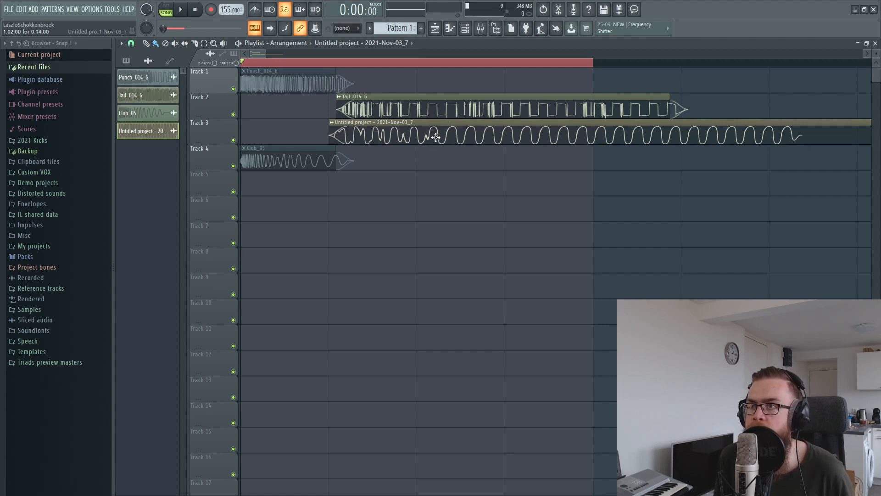
pyautogui.moveTo(431, 127); pyautogui.dragTo(432, 127)
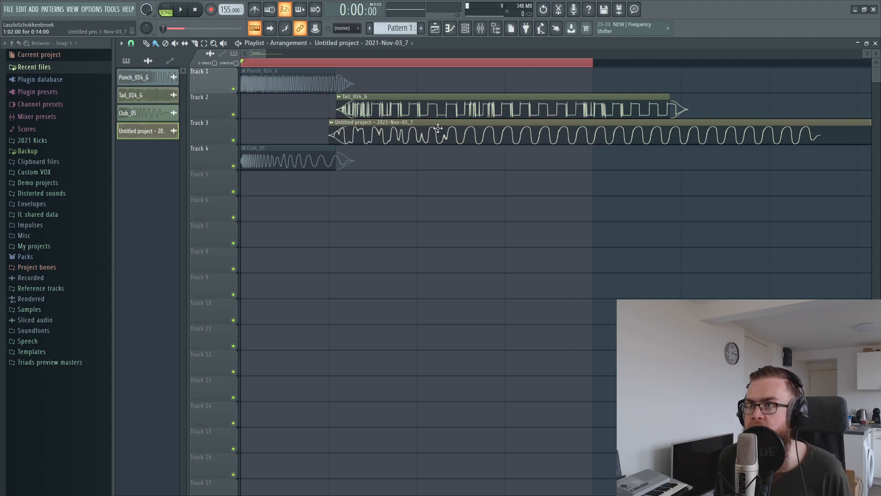
# Step: Play the tail and rendered clip together and slip the Track 5 clip's waveform to fit the tail
pyautogui.press('F9')
pyautogui.press('space')
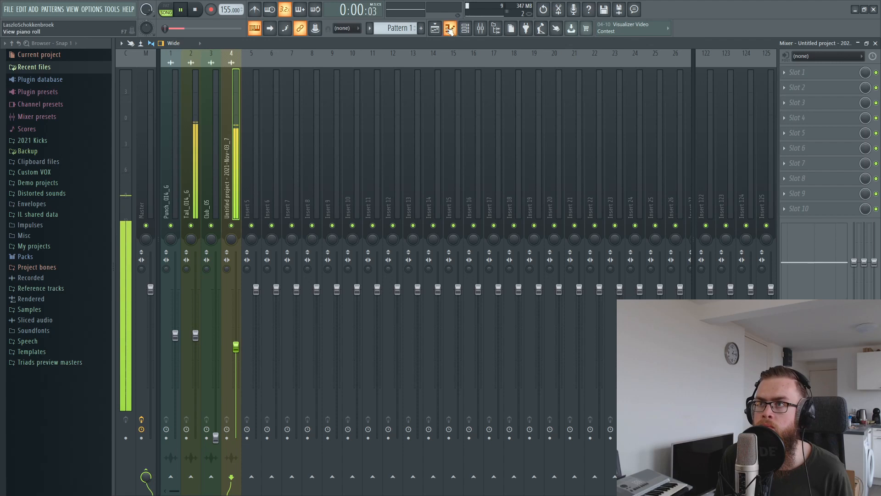
pyautogui.press('F9')
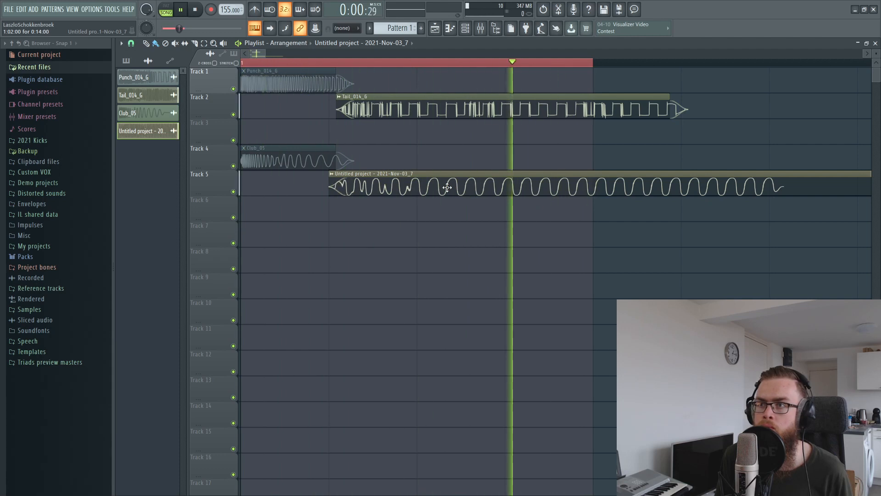
pyautogui.moveTo(448, 187)
pyautogui.mouseDown()
pyautogui.moveTo(444, 98)
pyautogui.moveTo(447, 178)
pyautogui.moveTo(440, 184)
pyautogui.moveTo(441, 107)
pyautogui.moveTo(437, 195)
pyautogui.mouseUp()
# Step: Raise the Tail_014_G mixer track's volume and lower the rendered clip's mixer track slightly
pyautogui.press('F9')
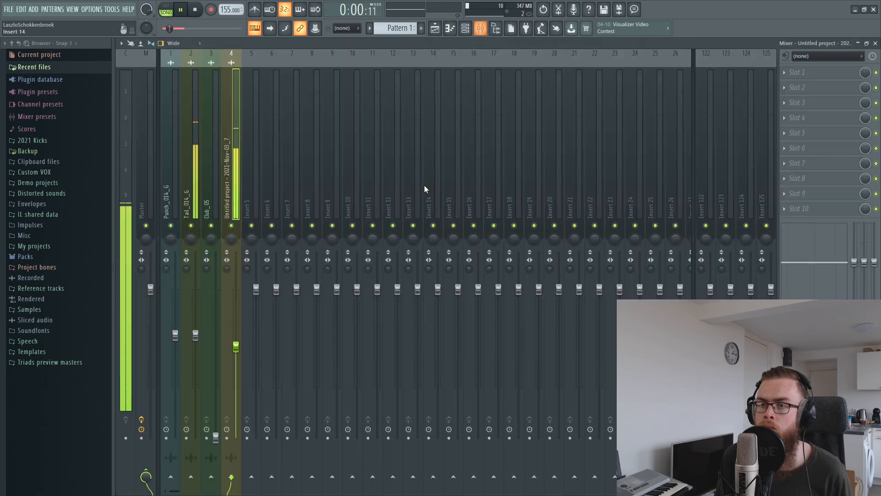
pyautogui.moveTo(200, 338); pyautogui.dragTo(199, 328)
pyautogui.moveTo(242, 353); pyautogui.dragTo(242, 358)
# Step: Route the tail and rendered clip mixer tracks exclusively to Insert 5
pyautogui.keyDown('ctrl'); pyautogui.click(229, 148); pyautogui.keyUp('ctrl')
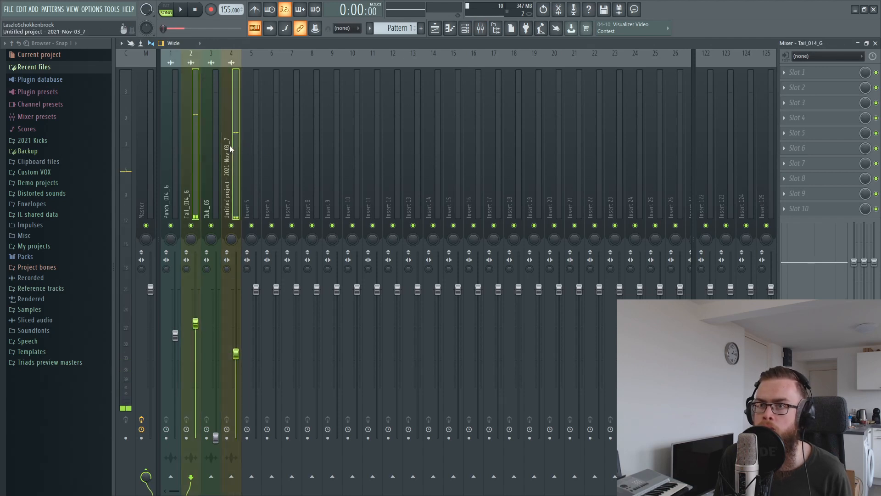
pyautogui.rightClick(255, 479)
pyautogui.click(299, 454)
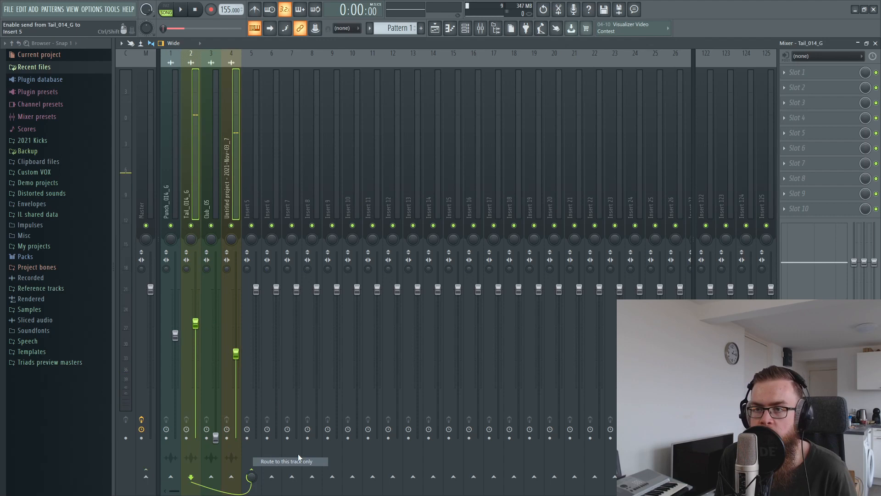
# Step: Load the D-Stortion effect into the first slot of Insert 5
pyautogui.click(244, 181)
pyautogui.click(853, 101)
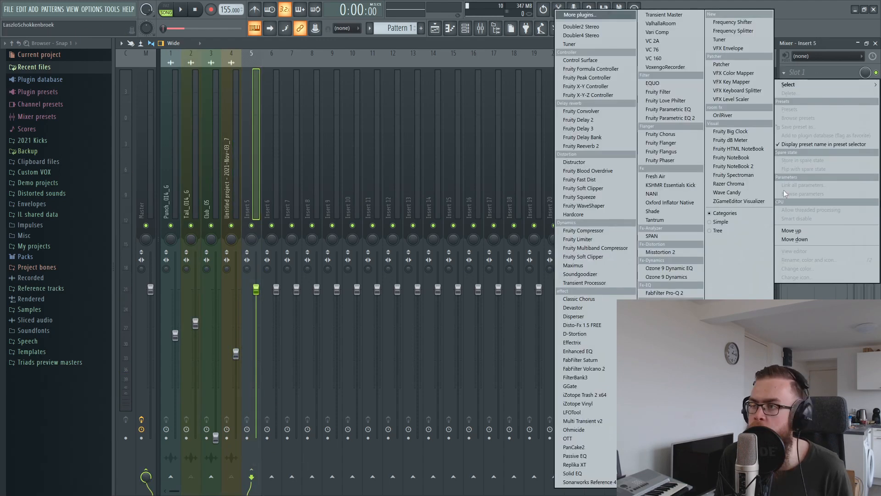
pyautogui.click(587, 334)
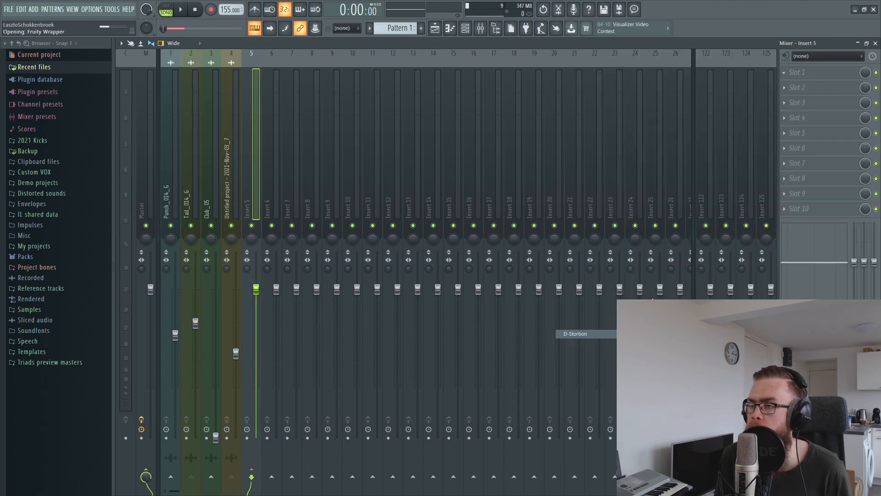
# Step: Place the D-Stortion window below the clips, raise its sine-to-square slider to maximum and play the song
pyautogui.click(876, 43)
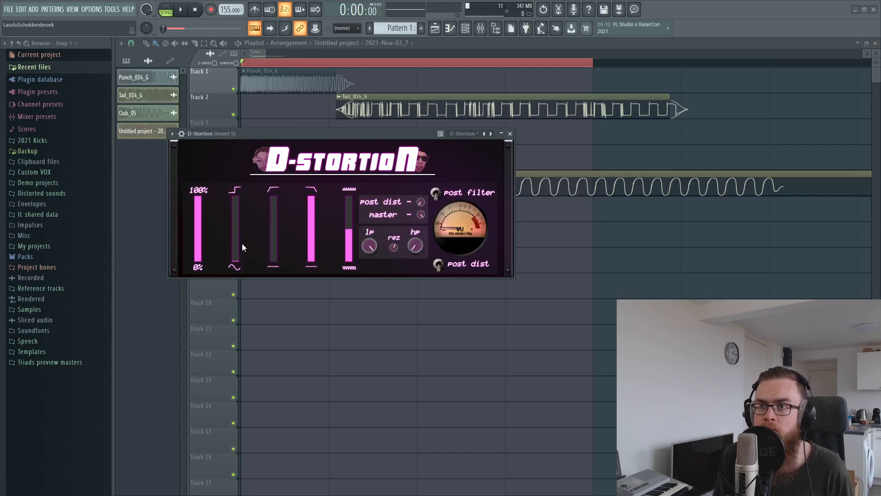
pyautogui.moveTo(278, 135); pyautogui.dragTo(316, 207)
pyautogui.press('space')
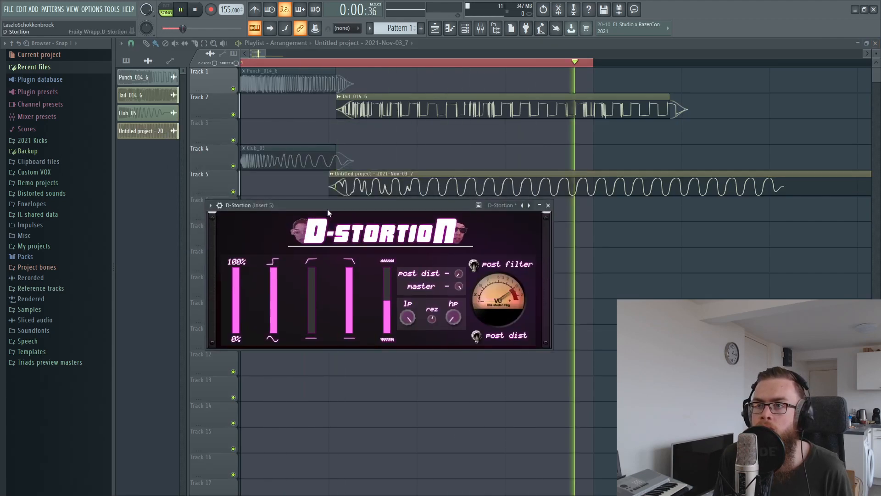
# Step: Adjust the rendered clip's mixer track volume to about 59% (-10.0 dB) while the song plays
pyautogui.click(480, 28)
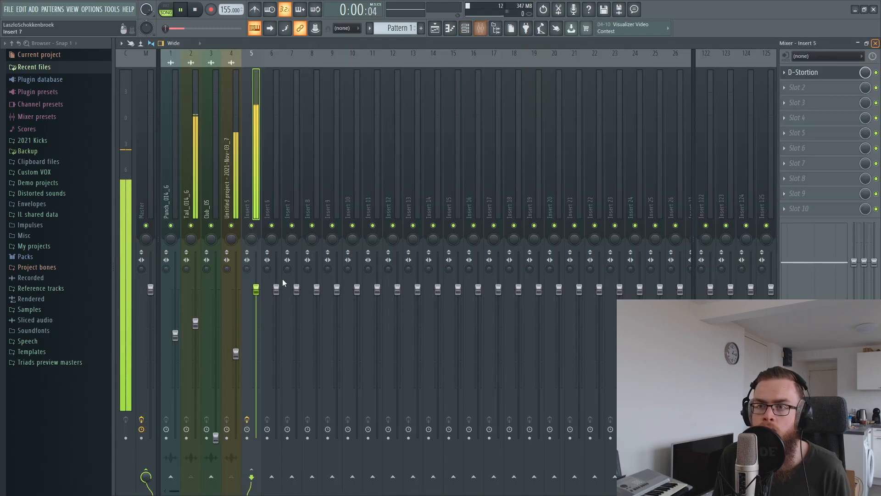
pyautogui.moveTo(241, 353); pyautogui.dragTo(241, 331)
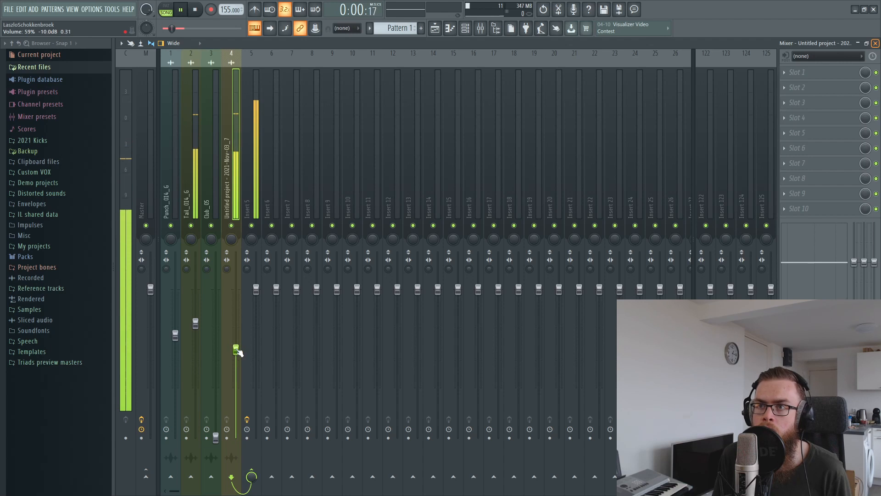
# Step: Move D-Stortion to the second slot of Insert 5, load FabFilter Pro-Q 2 into the first slot and stop playback
pyautogui.click(250, 122)
pyautogui.moveTo(803, 72); pyautogui.dragTo(803, 88)
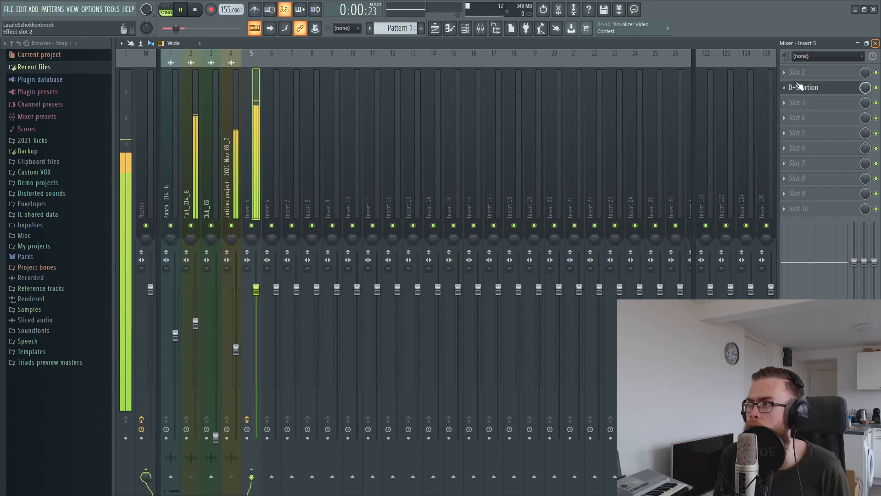
pyautogui.click(799, 72)
pyautogui.click(665, 292)
pyautogui.press('space')
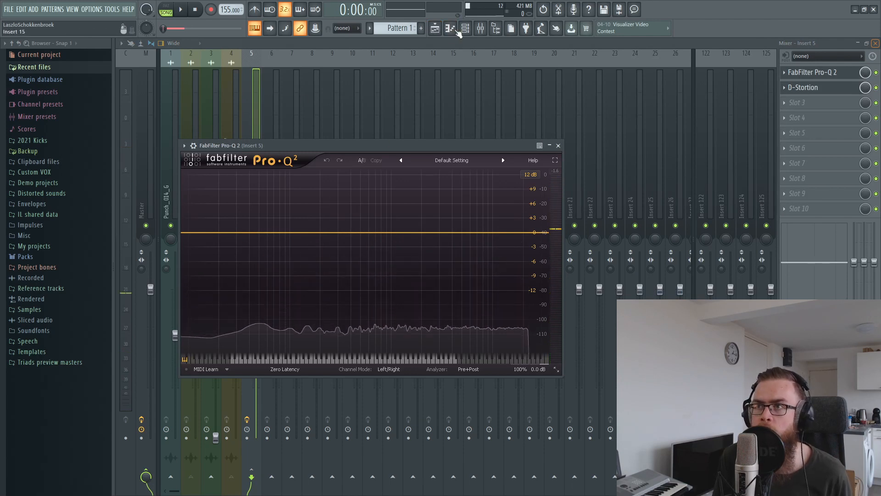
# Step: Play the arrangement from the playlist to check the layered tail and rendered clips
pyautogui.click(434, 28)
pyautogui.moveTo(407, 187); pyautogui.dragTo(418, 211)
pyautogui.press('space')
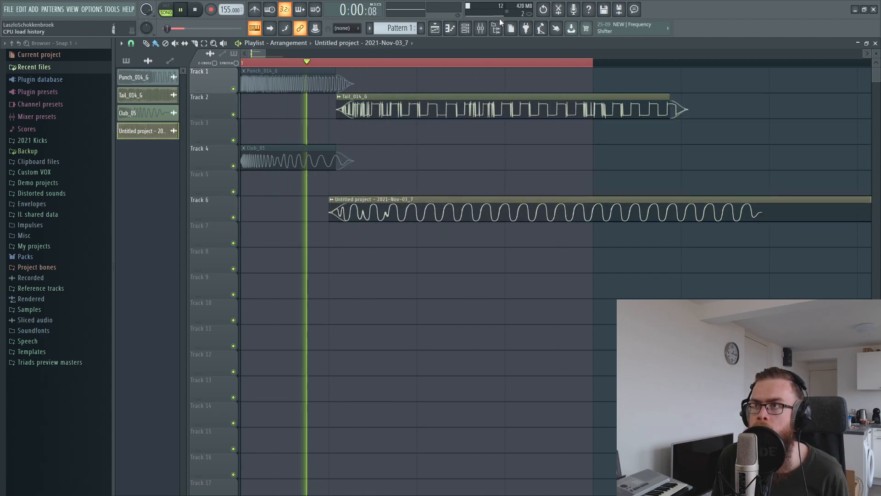
pyautogui.click(481, 29)
pyautogui.press('space')
# Step: In the Pro-Q 2 before D-Stortion, add a bell boost of +6 dB at about 745 Hz with Q 2.468 while playing the song
pyautogui.click(826, 72)
pyautogui.moveTo(361, 232); pyautogui.dragTo(360, 196)
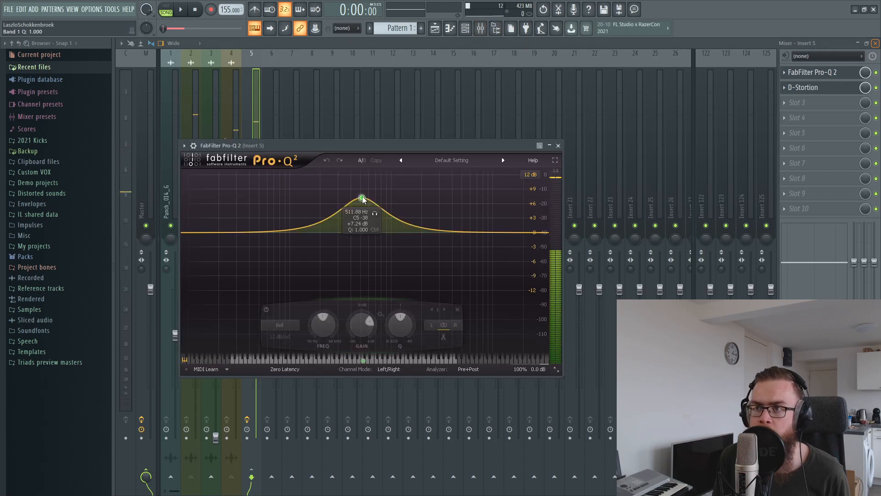
pyautogui.scroll(5, 363, 197)
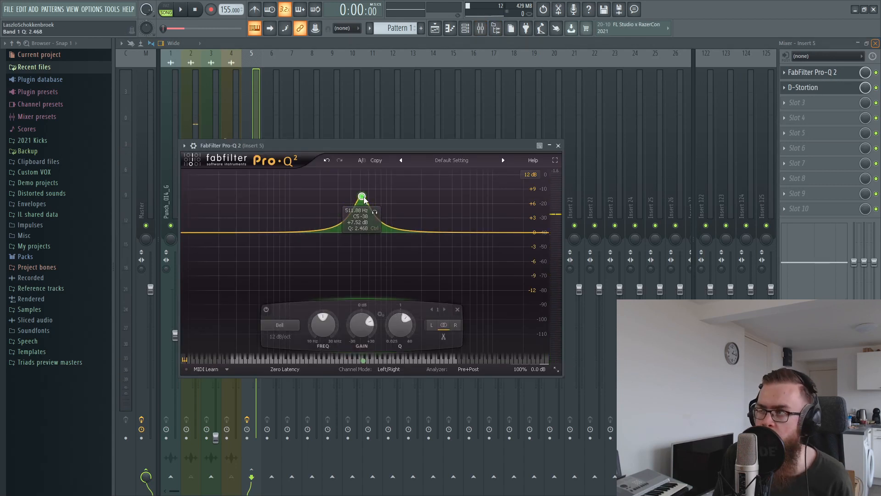
pyautogui.press('space')
pyautogui.moveTo(365, 199); pyautogui.dragTo(383, 203)
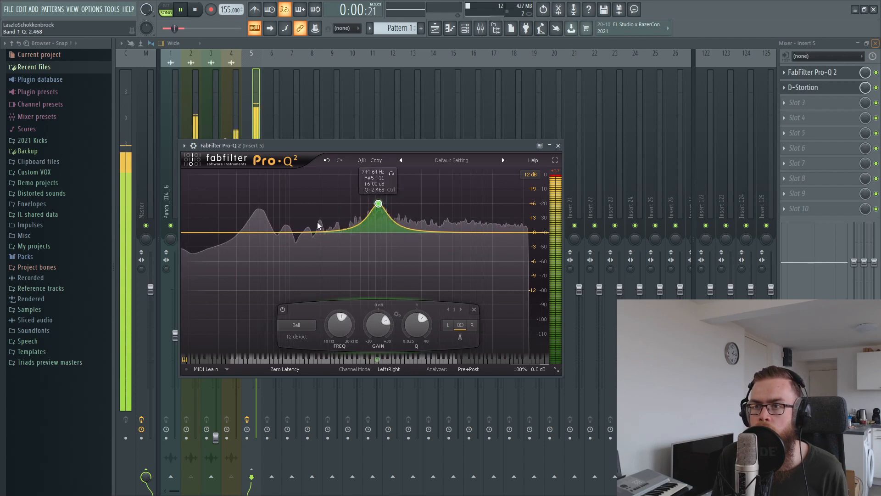
# Step: Add Pro-Q 2 bands cutting about 2.1 dB at 49 Hz, cutting narrowly near 207 Hz and boosting about 1.5 dB at 139 Hz
pyautogui.click(260, 219)
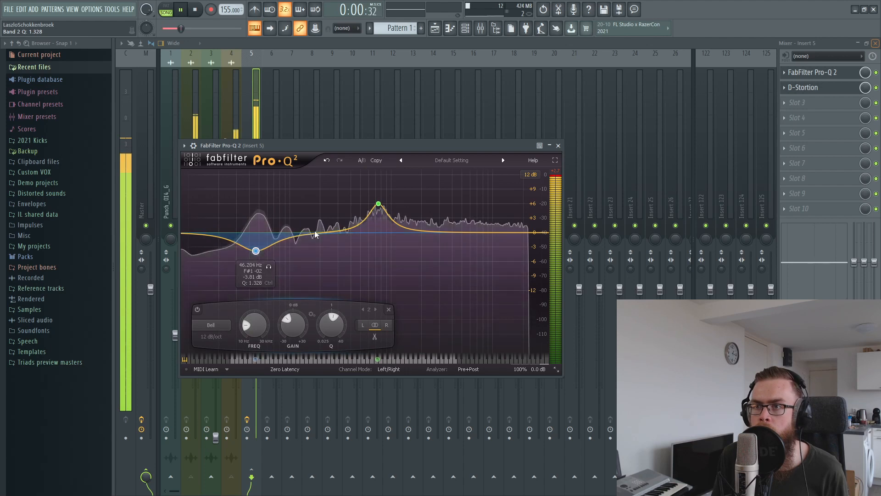
pyautogui.moveTo(315, 234); pyautogui.dragTo(320, 258)
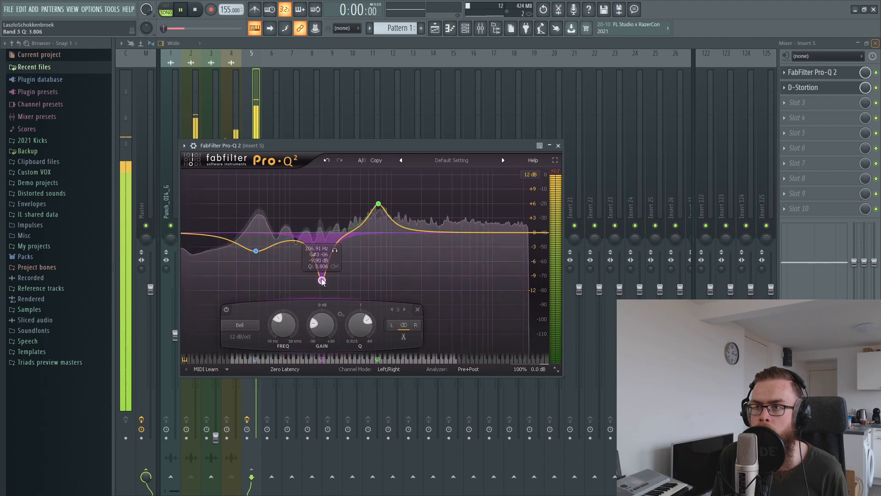
pyautogui.moveTo(303, 239); pyautogui.dragTo(304, 225)
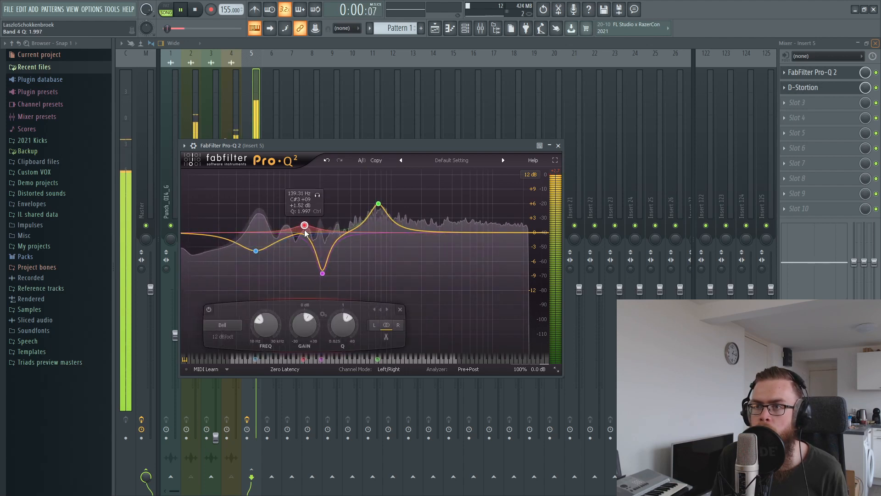
pyautogui.moveTo(260, 251); pyautogui.dragTo(260, 243)
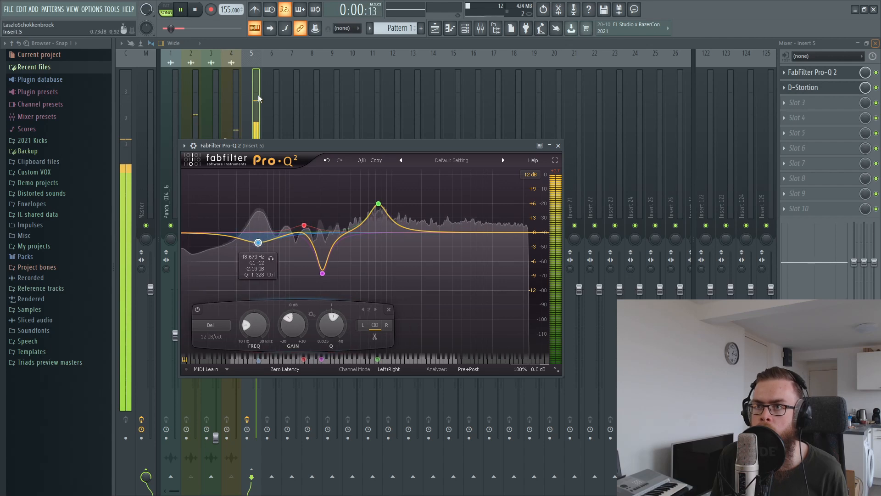
# Step: Stop playback and unmute the Punch_014_G clip in the playlist
pyautogui.click(435, 28)
pyautogui.press('space')
pyautogui.click(233, 88)
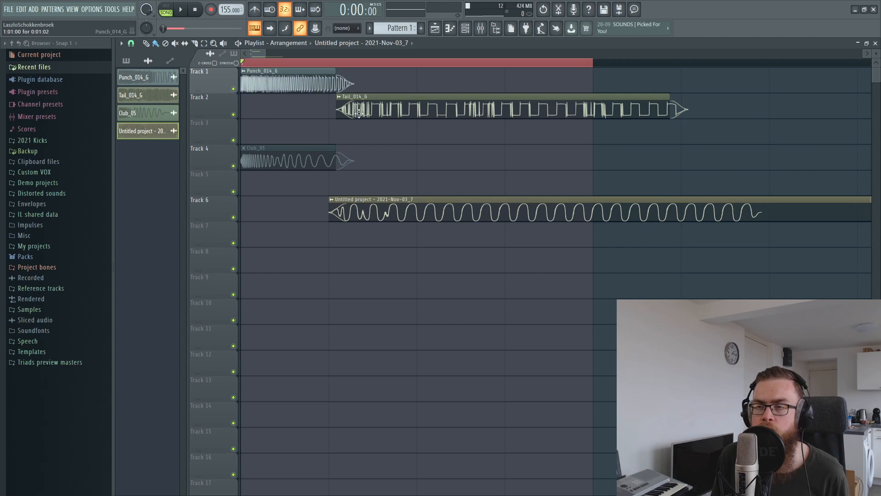
# Step: Extend the looped time selection in the playlist to two beats and play the arrangement
pyautogui.scroll(-3, 535, 68)
pyautogui.scroll(-2, 538, 68)
pyautogui.scroll(3, 574, 110)
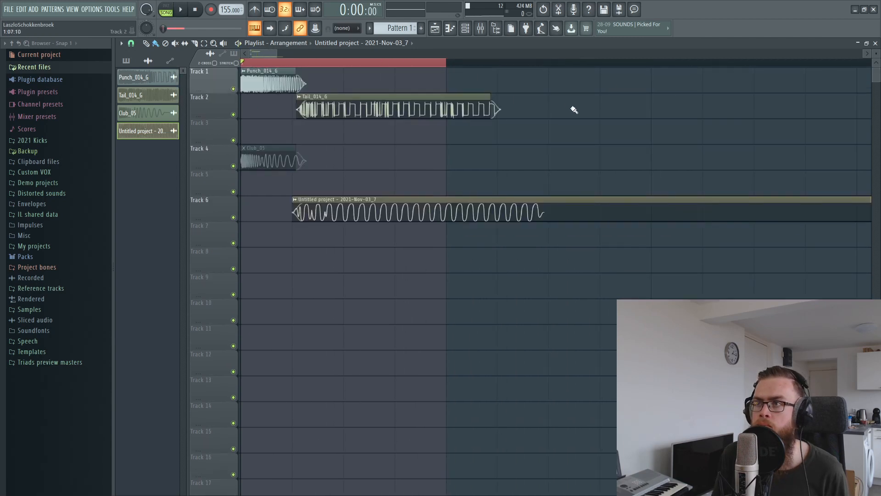
pyautogui.rightClick(650, 64)
pyautogui.keyDown('ctrl'); pyautogui.click(631, 147); pyautogui.keyUp('ctrl')
pyautogui.press('space')
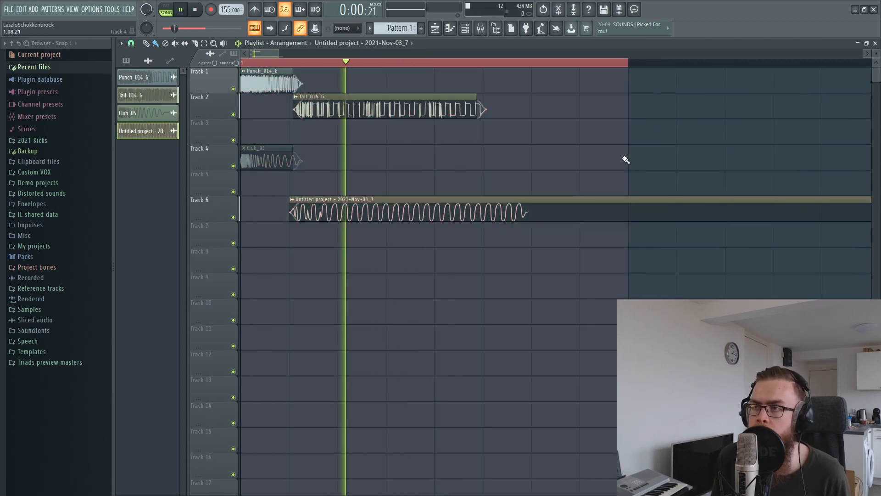
# Step: Trim the rendered clip and the Tail_014_G clip so both end at about the same point, shortly after the first beat
pyautogui.click(480, 28)
pyautogui.press('space')
pyautogui.click(434, 28)
pyautogui.scroll(-3, 457, 69)
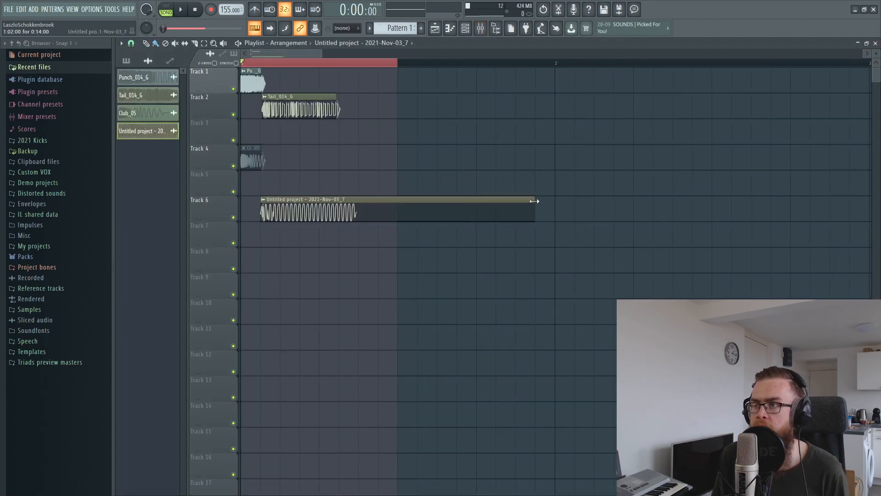
pyautogui.press('space')
pyautogui.scroll(3, 248, 64)
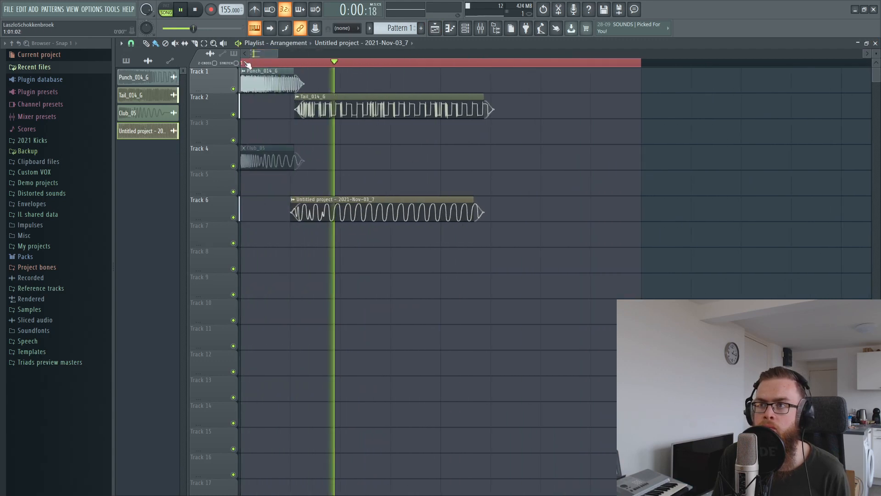
pyautogui.moveTo(484, 104); pyautogui.dragTo(461, 104)
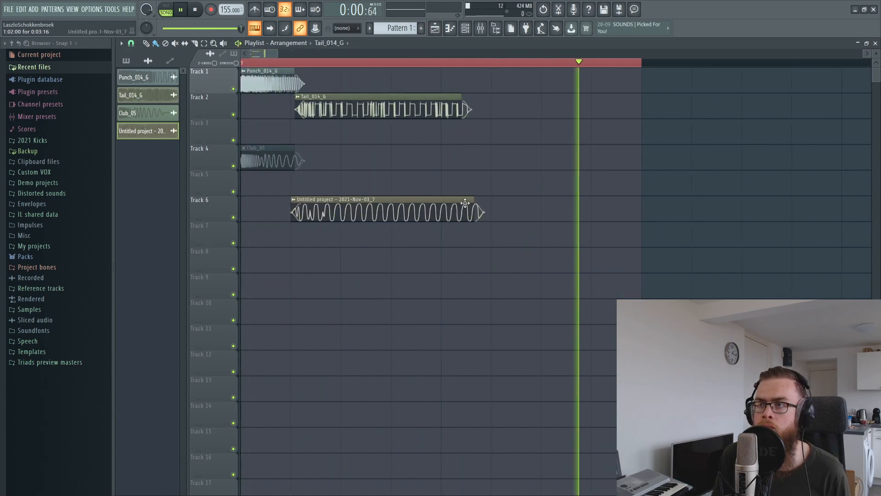
pyautogui.moveTo(465, 203); pyautogui.dragTo(452, 202)
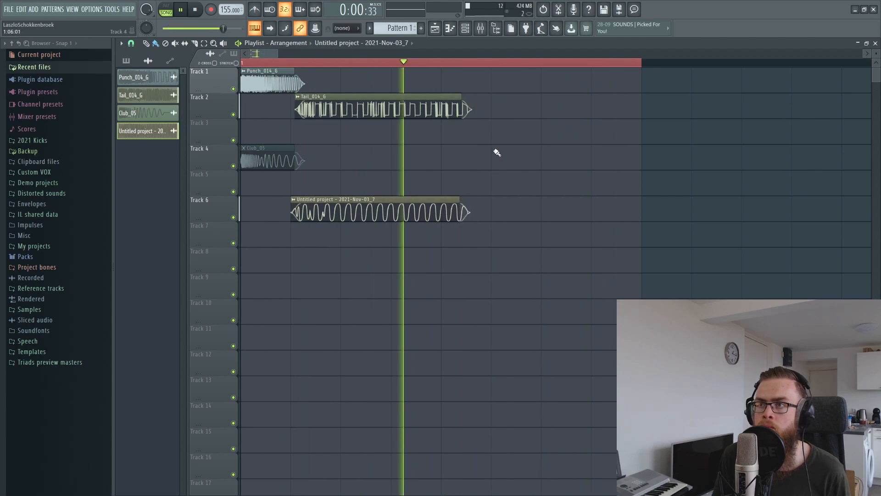
# Step: Mute the Punch_014_G mixer track and load a second FabFilter Pro-Q 2 into slot 3 of Insert 5
pyautogui.press('F9')
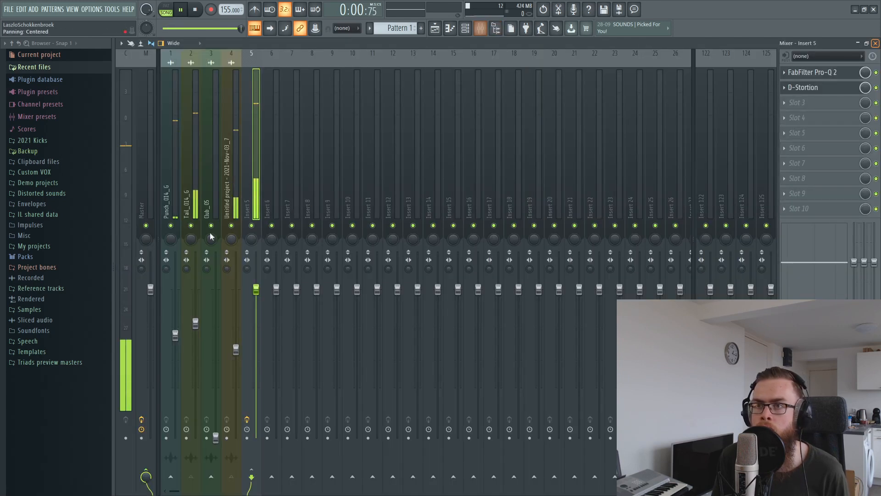
pyautogui.click(170, 226)
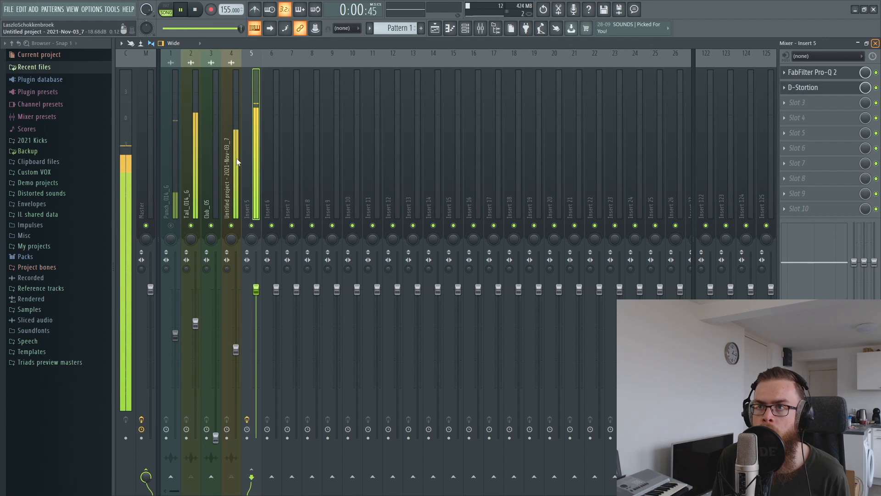
pyautogui.click(807, 102)
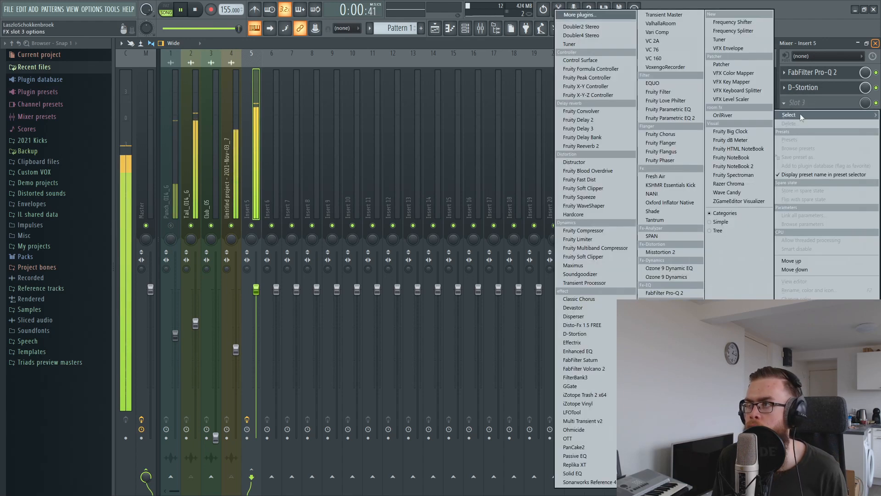
pyautogui.click(651, 293)
# Step: Shape the second Pro-Q 2 with boosts at about 49 Hz and 145 Hz (+1.52 dB), a slight dip between them and a gentle midrange boost
pyautogui.click(273, 238)
pyautogui.moveTo(273, 238); pyautogui.dragTo(270, 232)
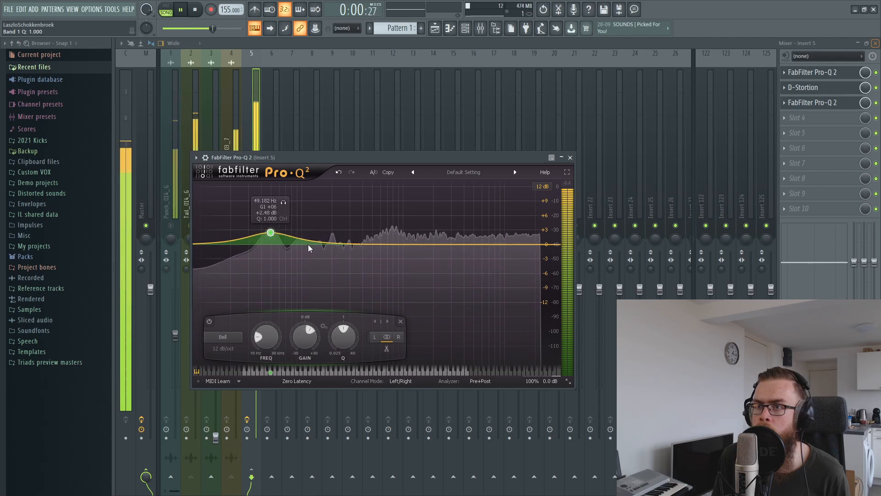
pyautogui.click(318, 237)
pyautogui.click(297, 252)
pyautogui.moveTo(297, 253); pyautogui.dragTo(300, 252)
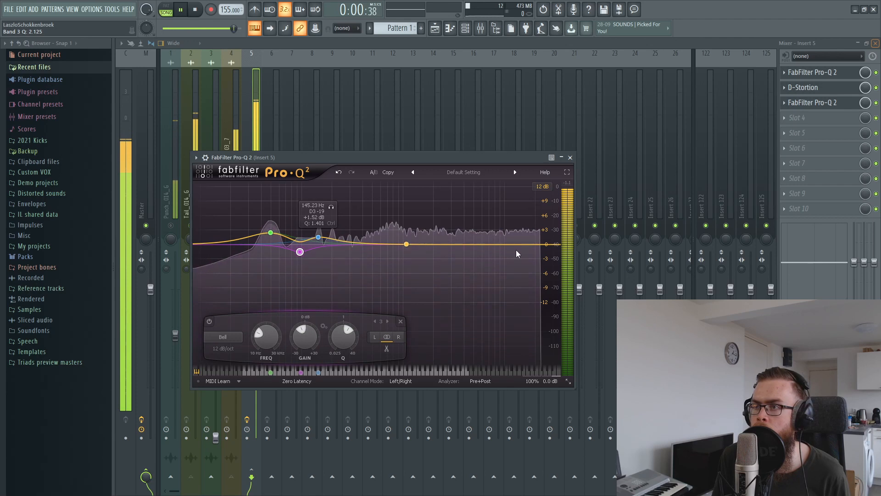
pyautogui.click(390, 239)
pyautogui.moveTo(391, 240); pyautogui.dragTo(393, 239)
pyautogui.press('space')
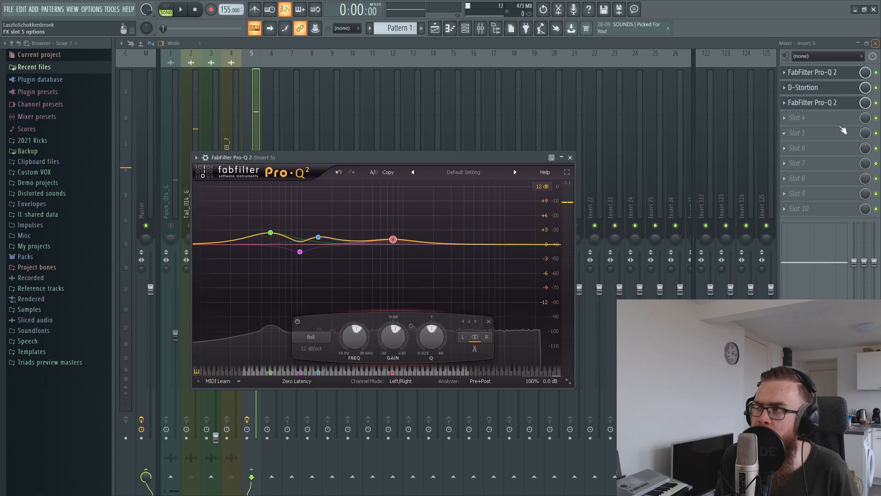
# Step: Load Shade into slot 4 of Insert 5 and add a Classic phaser at about 469 Hz with the mix at 48%
pyautogui.click(820, 126)
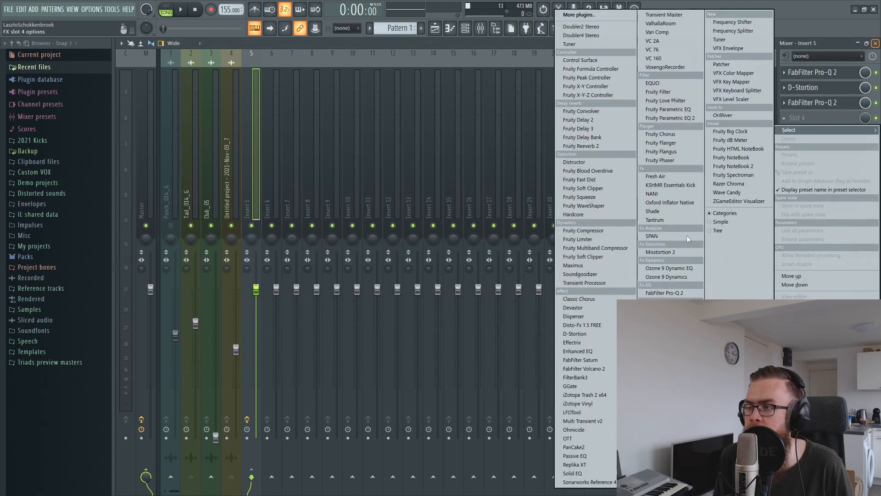
pyautogui.click(666, 212)
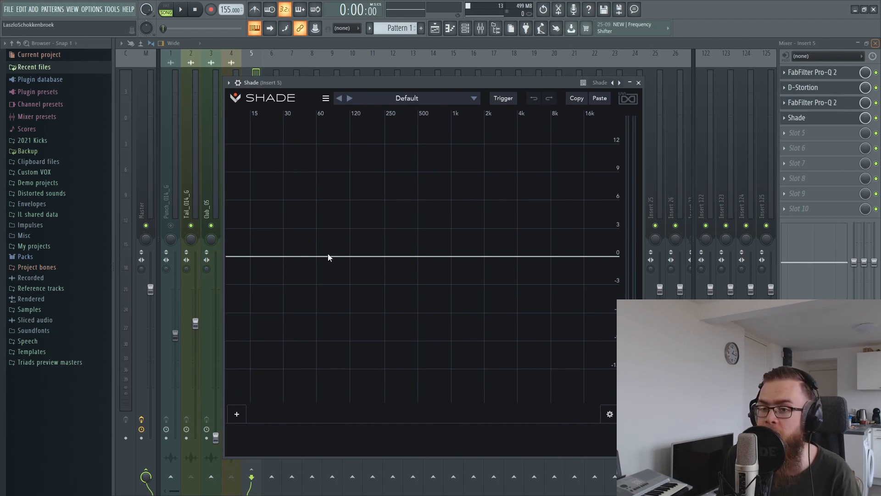
pyautogui.click(237, 412)
pyautogui.moveTo(270, 377)
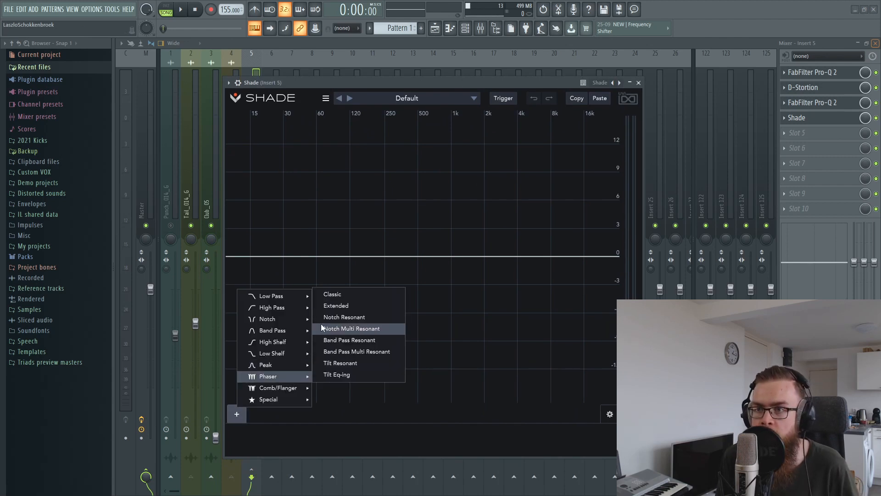
pyautogui.click(332, 295)
pyautogui.moveTo(448, 257); pyautogui.dragTo(411, 239)
pyautogui.moveTo(479, 438); pyautogui.dragTo(481, 476)
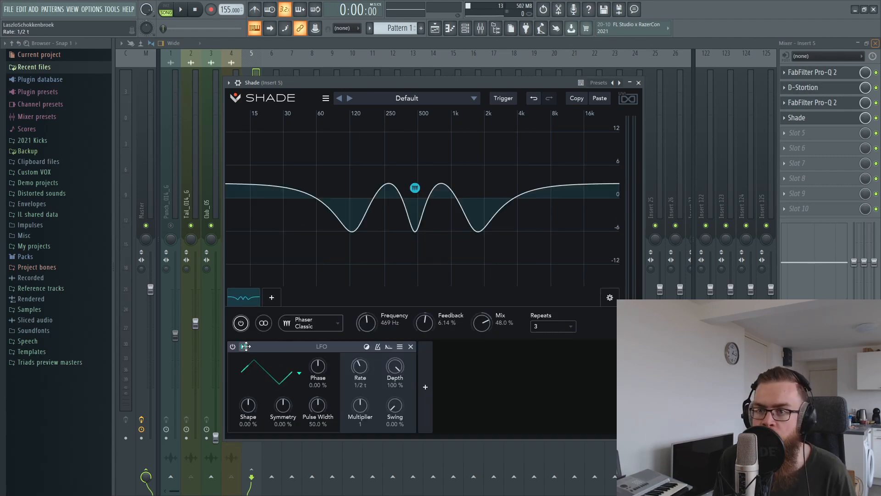
# Step: Assign an LFO to the phaser's frequency and set its symmetry to -36.6%, pulse width to 62.9%, phase to -18.9% and shape to 19.4%
pyautogui.moveTo(380, 327); pyautogui.dragTo(371, 327)
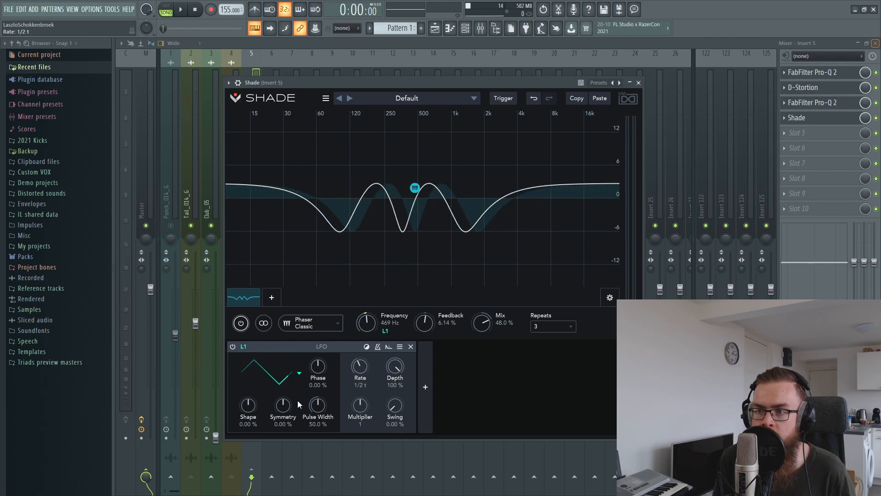
pyautogui.moveTo(286, 420); pyautogui.dragTo(287, 443)
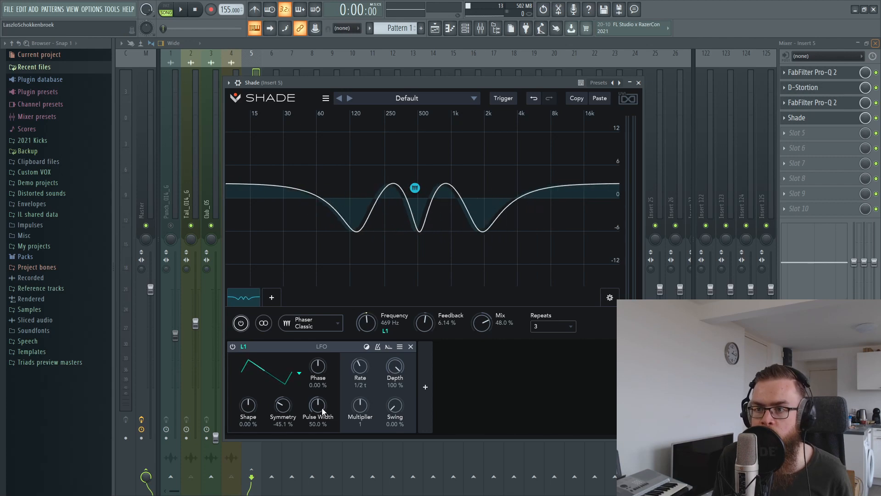
pyautogui.moveTo(325, 404)
pyautogui.mouseDown()
pyautogui.moveTo(324, 395)
pyautogui.moveTo(287, 403)
pyautogui.moveTo(316, 417)
pyautogui.mouseUp()
pyautogui.moveTo(319, 372); pyautogui.dragTo(318, 386)
# Step: Move the phaser to about 650 Hz with 7.24% feedback and reduce its mix to about 40%
pyautogui.moveTo(415, 187); pyautogui.dragTo(435, 189)
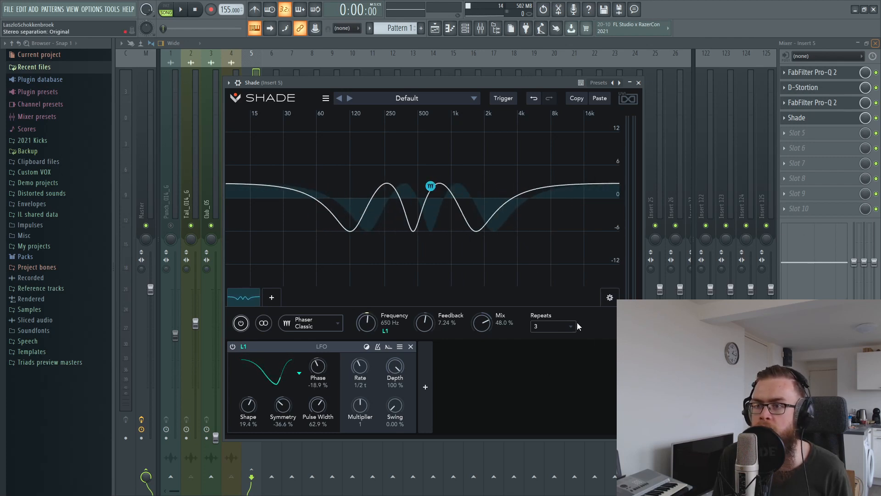
pyautogui.moveTo(485, 323); pyautogui.dragTo(484, 330)
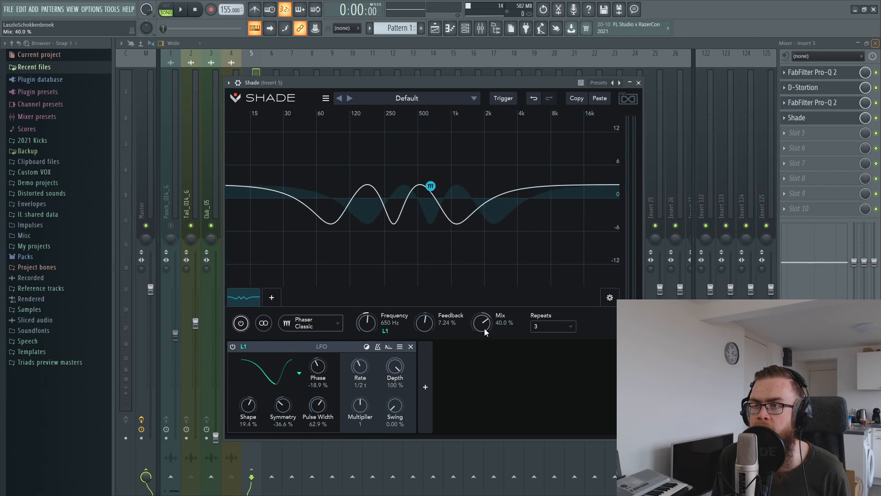
pyautogui.moveTo(515, 85); pyautogui.dragTo(539, 107)
# Step: Play the song while lowering the phaser's mix to about 16.6% and raising its feedback to about 33%
pyautogui.press('space')
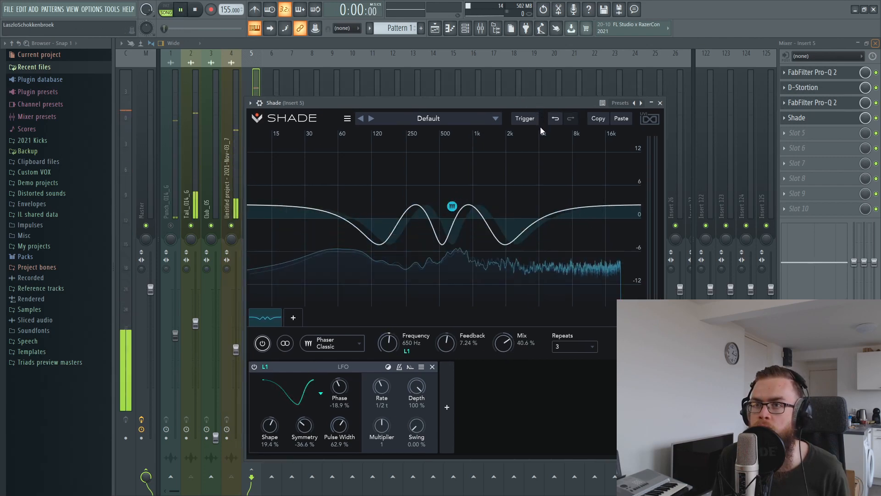
pyautogui.moveTo(503, 343); pyautogui.dragTo(503, 364)
pyautogui.moveTo(453, 208); pyautogui.dragTo(455, 161)
# Step: Add a peak EQ filter in Shade cutting about 4.76 dB at 230 Hz with a Q-width of 2.14
pyautogui.doubleClick(352, 204)
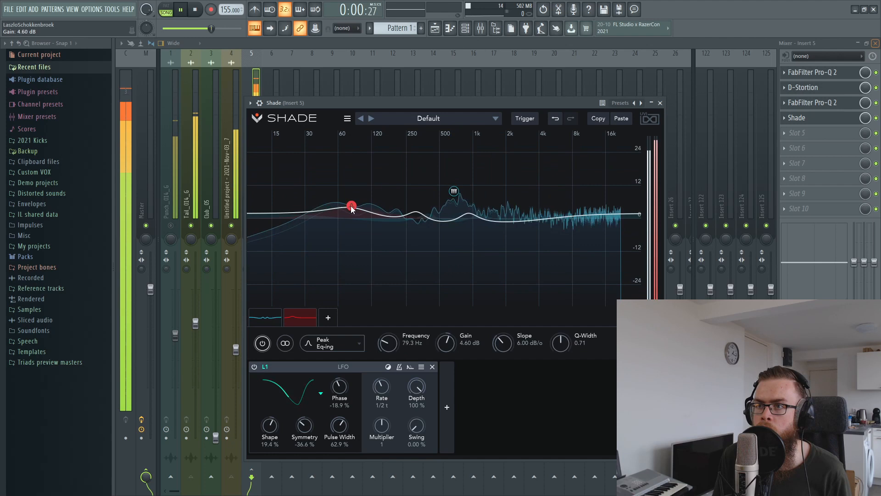
pyautogui.moveTo(351, 205); pyautogui.dragTo(405, 225)
pyautogui.moveTo(568, 347); pyautogui.dragTo(568, 324)
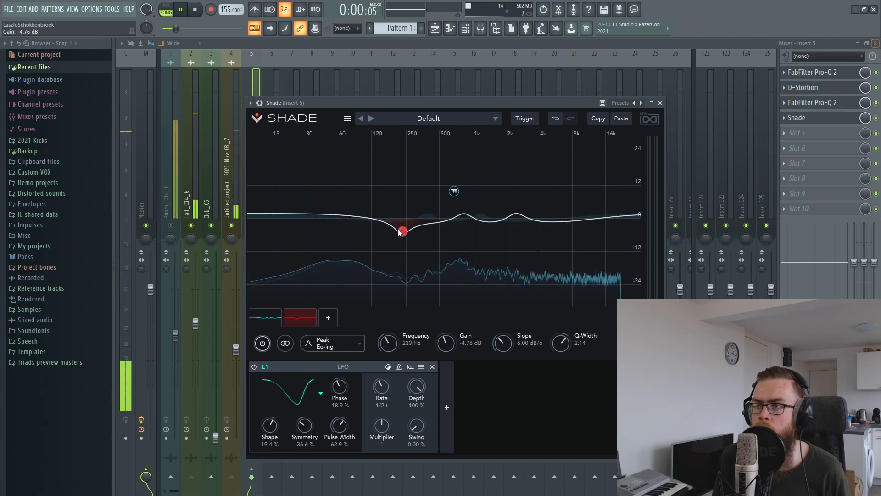
# Step: Shift the phaser to about 590 Hz with 33.7% feedback and set its repeats to 4
pyautogui.click(448, 192)
pyautogui.click(565, 346)
pyautogui.click(576, 397)
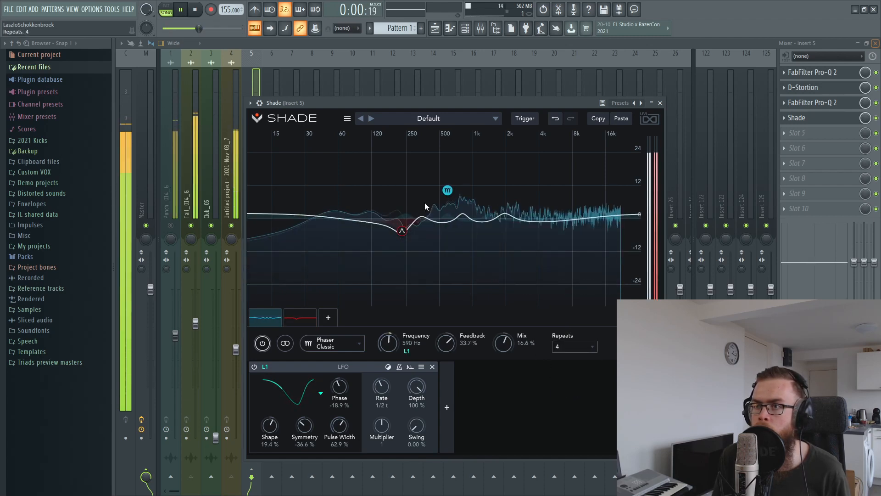
# Step: Move the phaser to about 681 Hz while the song plays
pyautogui.moveTo(448, 191); pyautogui.dragTo(453, 193)
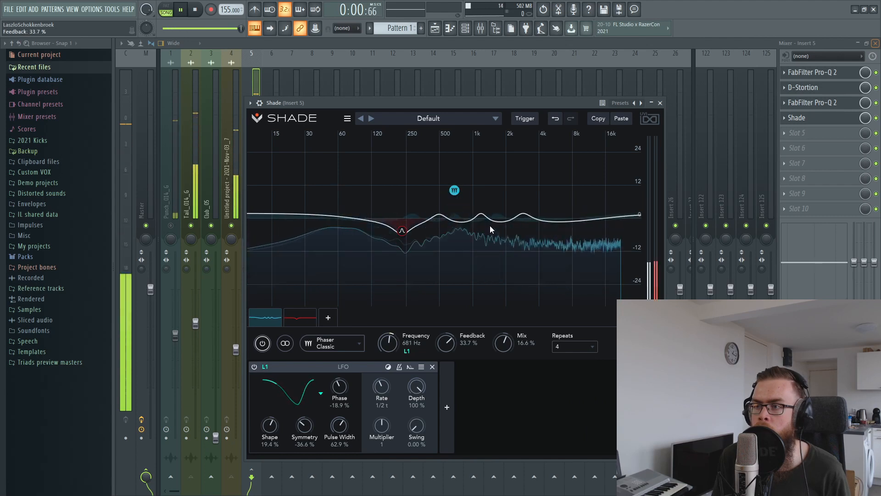
pyautogui.click(462, 217)
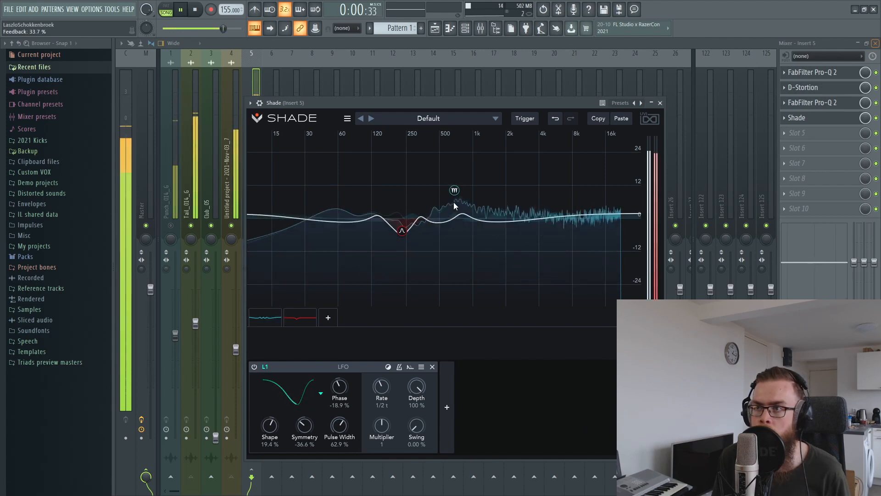
pyautogui.click(454, 190)
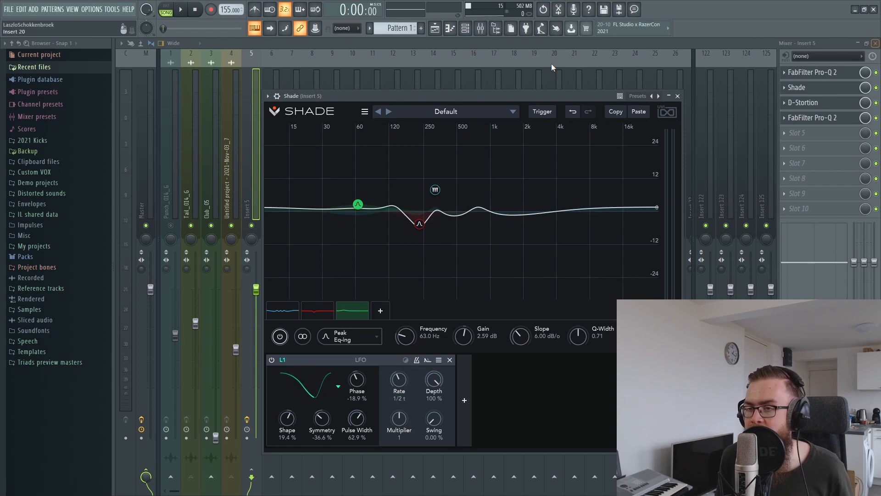
# Step: Play the song while retuning the phaser to about 332 Hz with 17.7% feedback and 34.9% mix, and close Shade
pyautogui.press('space')
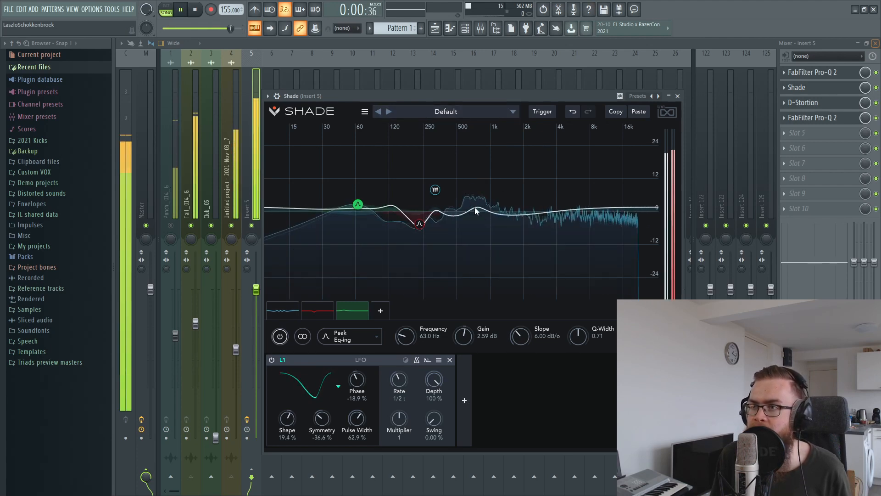
pyautogui.moveTo(435, 189); pyautogui.dragTo(433, 184)
pyautogui.moveTo(521, 337); pyautogui.dragTo(520, 322)
pyautogui.moveTo(435, 180); pyautogui.dragTo(437, 196)
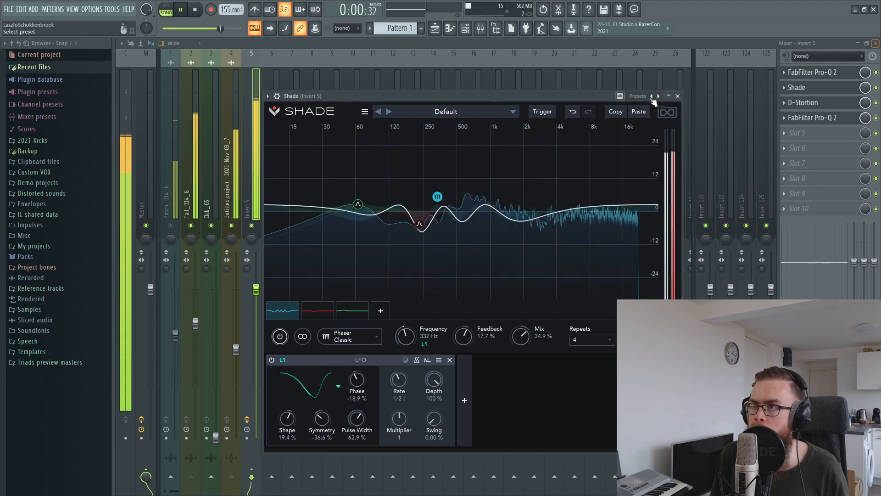
pyautogui.click(678, 95)
pyautogui.press('space')
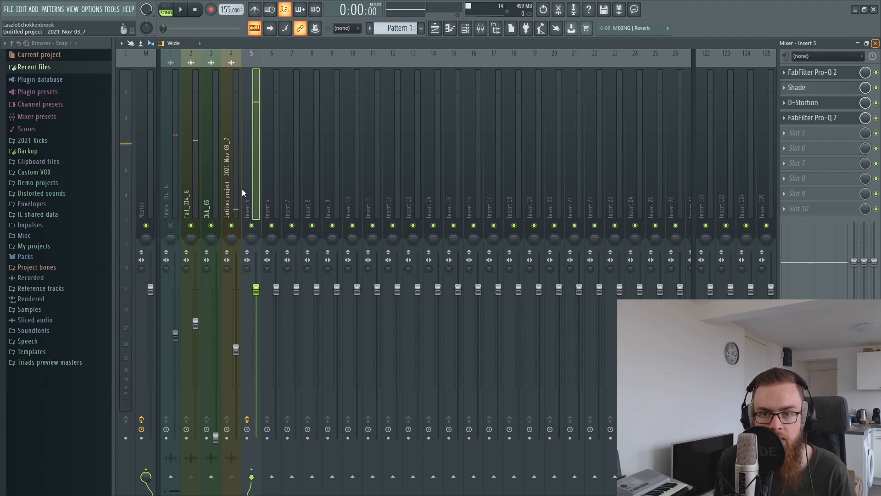
# Step: Mute the Tail_014_G and rendered kick mixer tracks, unmute Punch_014_G, and raise Club_05's volume to about 58%
pyautogui.click(434, 29)
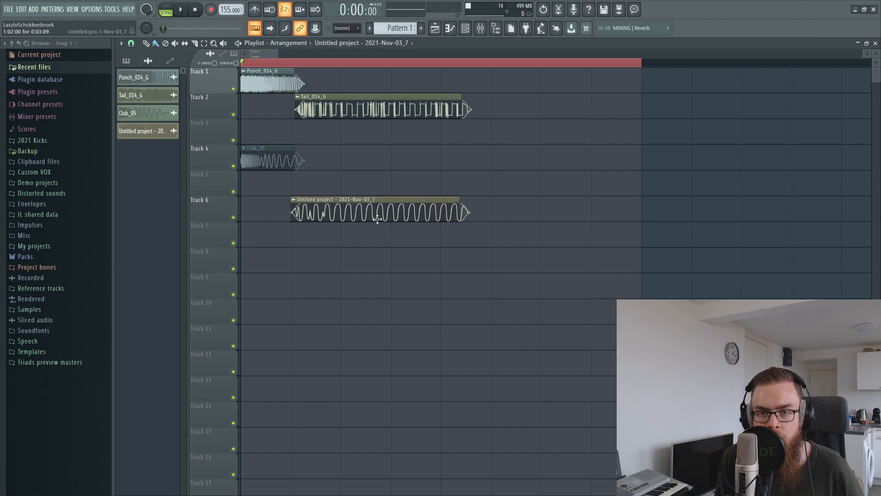
pyautogui.moveTo(245, 153)
pyautogui.mouseDown()
pyautogui.moveTo(247, 102)
pyautogui.moveTo(245, 136)
pyautogui.mouseUp()
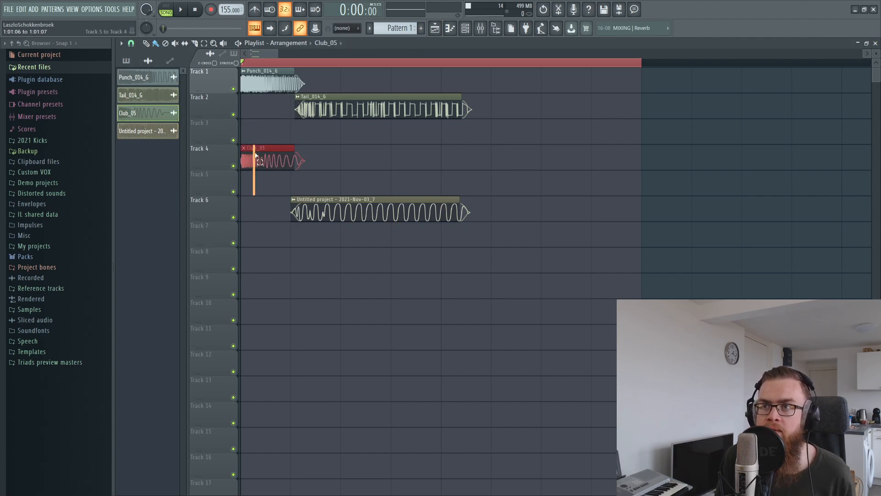
pyautogui.click(482, 30)
pyautogui.click(231, 225)
pyautogui.click(190, 226)
pyautogui.click(171, 225)
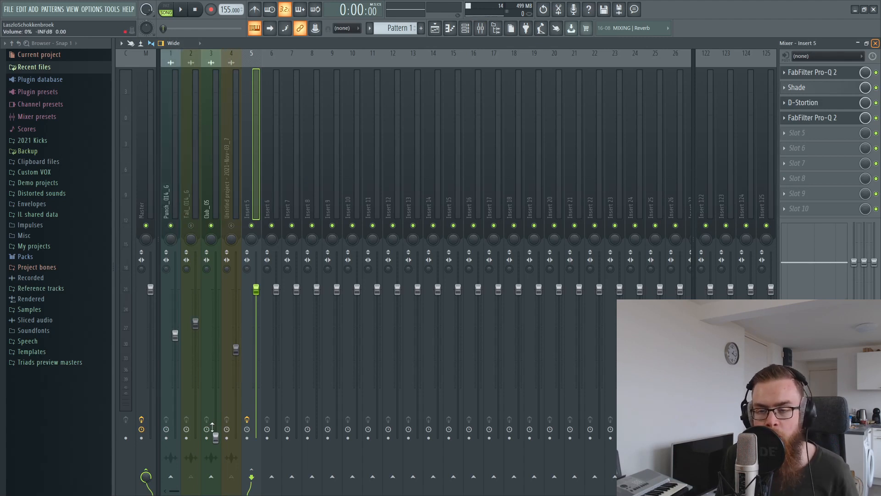
pyautogui.moveTo(217, 442); pyautogui.dragTo(216, 388)
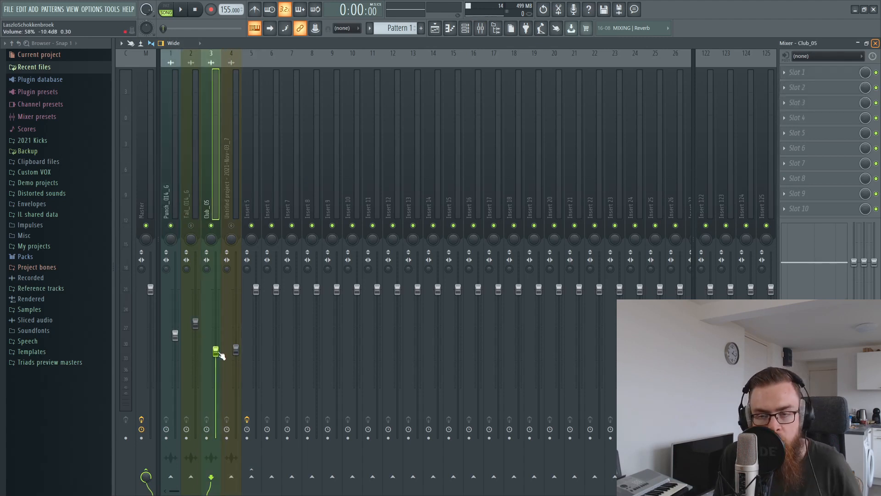
# Step: Trim the start of the rendered kick clip on Track 6 to line up with the start of the Tail_014_G clip
pyautogui.click(441, 34)
pyautogui.scroll(3, 299, 115)
pyautogui.moveTo(375, 297); pyautogui.dragTo(450, 115)
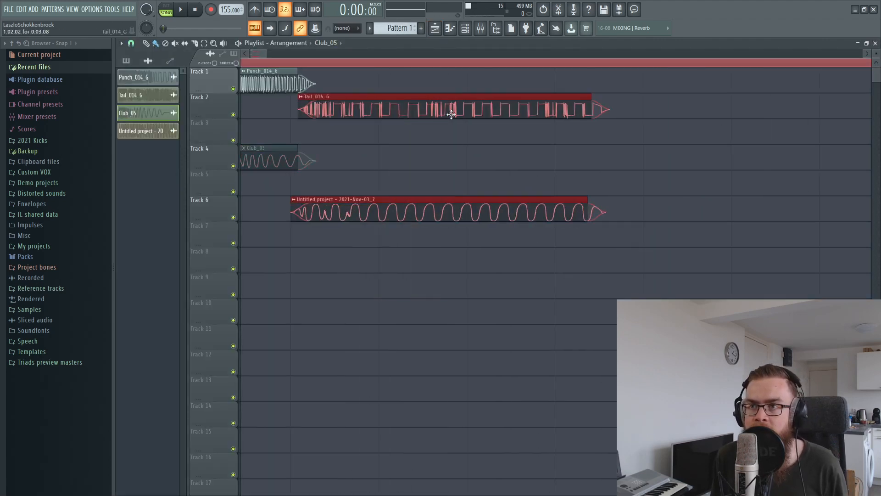
pyautogui.rightClick(395, 278)
pyautogui.moveTo(321, 243); pyautogui.dragTo(365, 161)
pyautogui.moveTo(266, 186); pyautogui.dragTo(280, 62)
pyautogui.rightClick(280, 232)
pyautogui.moveTo(291, 212); pyautogui.dragTo(299, 213)
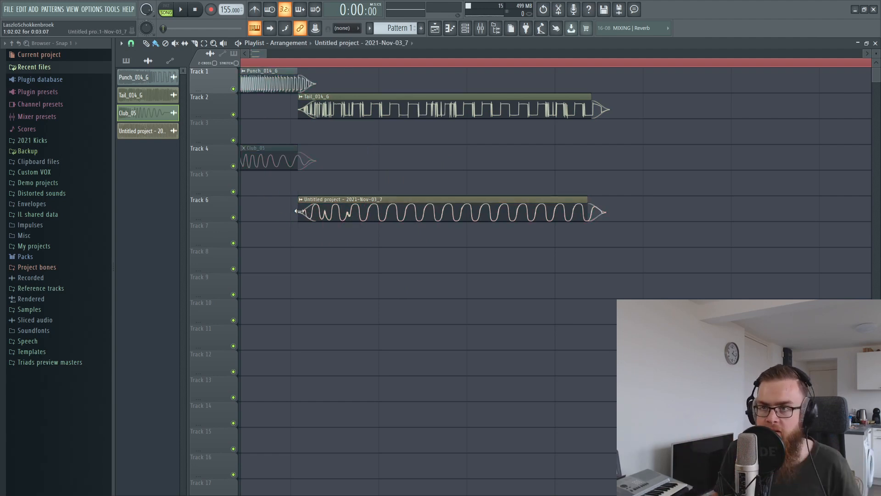
pyautogui.hscroll(-1, 296, 186)
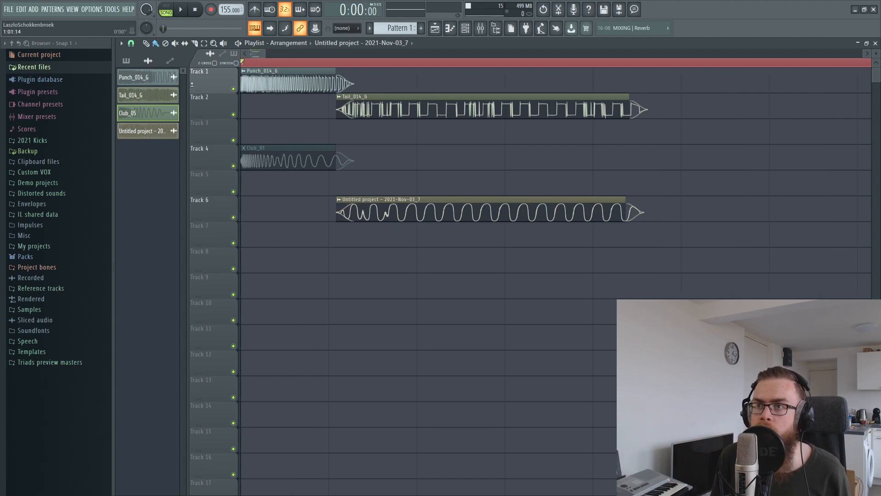
# Step: Play the song while raising Club_05's mixer volume to about 70%
pyautogui.press('space')
pyautogui.press('F9')
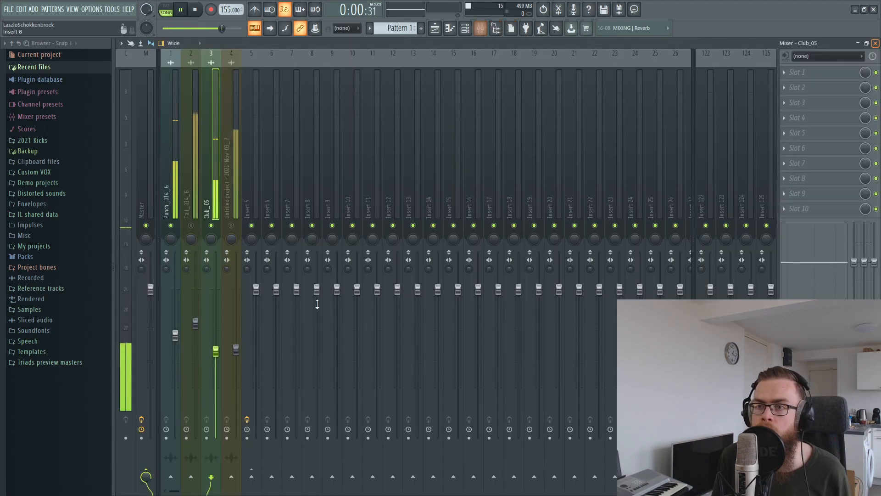
pyautogui.moveTo(220, 357); pyautogui.dragTo(214, 331)
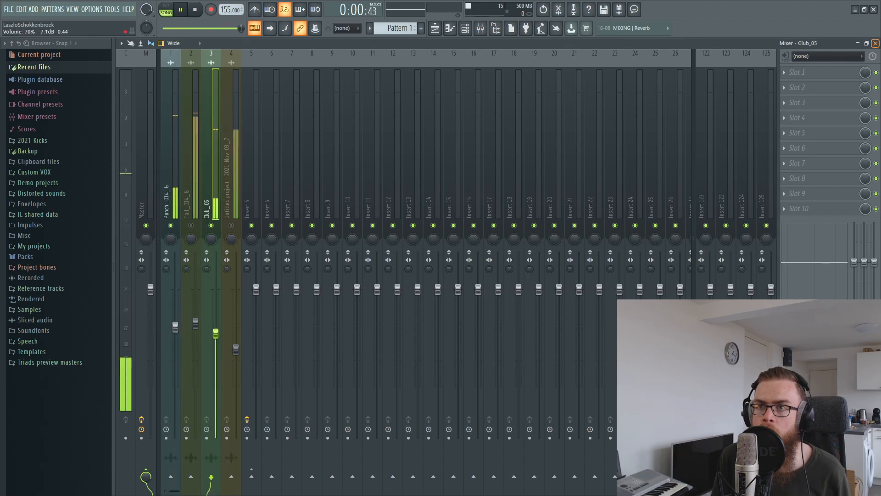
# Step: Open the Club_05 clip's sample settings and set its Pogo effect to about -22%
pyautogui.press('F5')
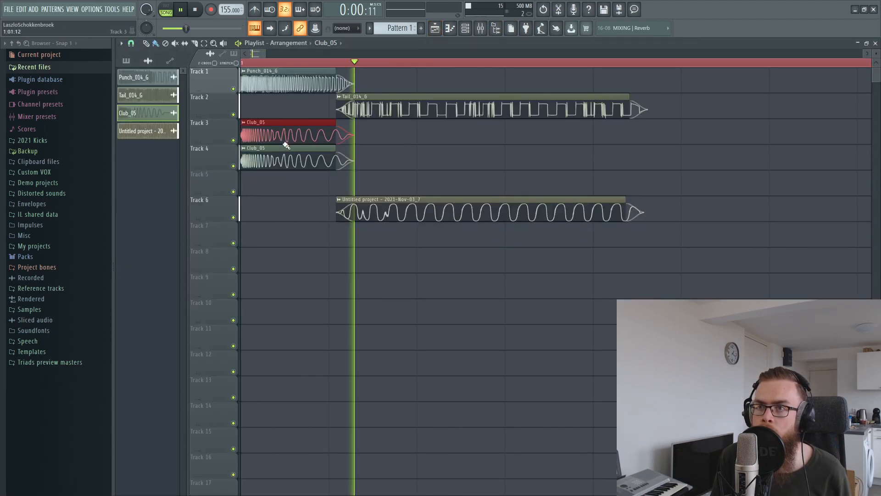
pyautogui.press('space')
pyautogui.doubleClick(292, 152)
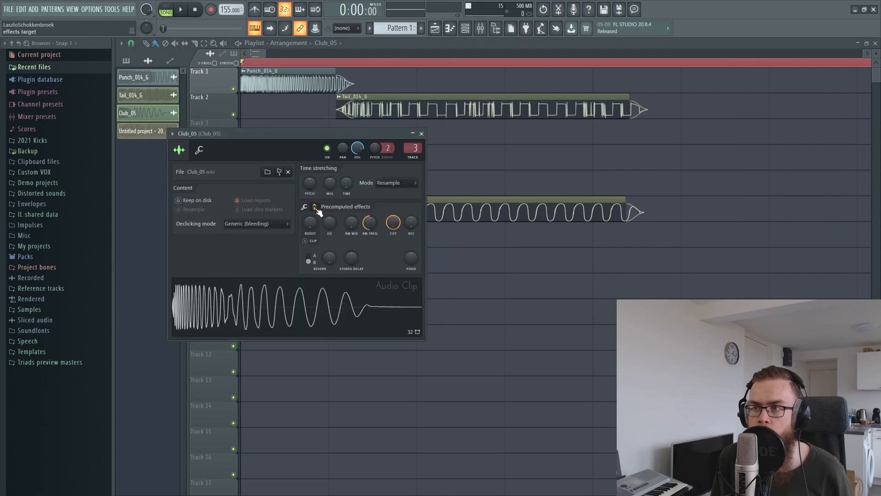
pyautogui.moveTo(409, 268); pyautogui.dragTo(409, 281)
pyautogui.moveTo(367, 133); pyautogui.dragTo(588, 233)
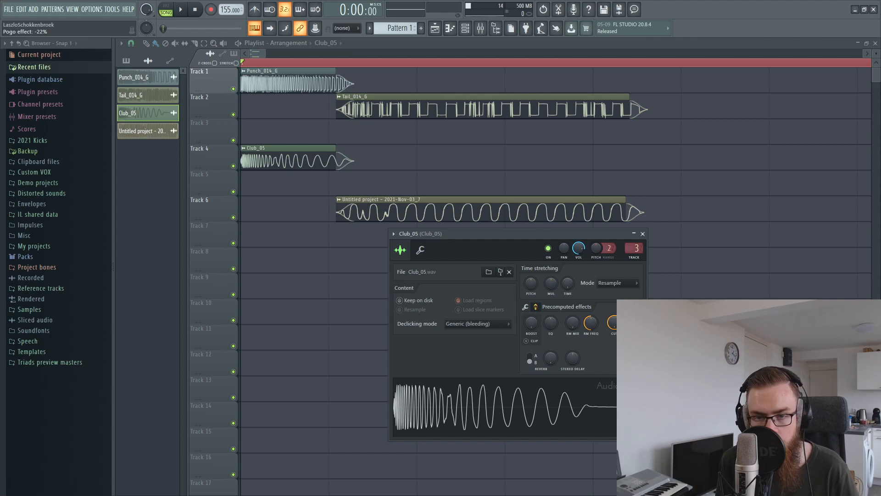
# Step: Try a different pitch for the Club_05 clip, reset it, and readjust the Pogo effect during playback
pyautogui.scroll(5, 596, 250)
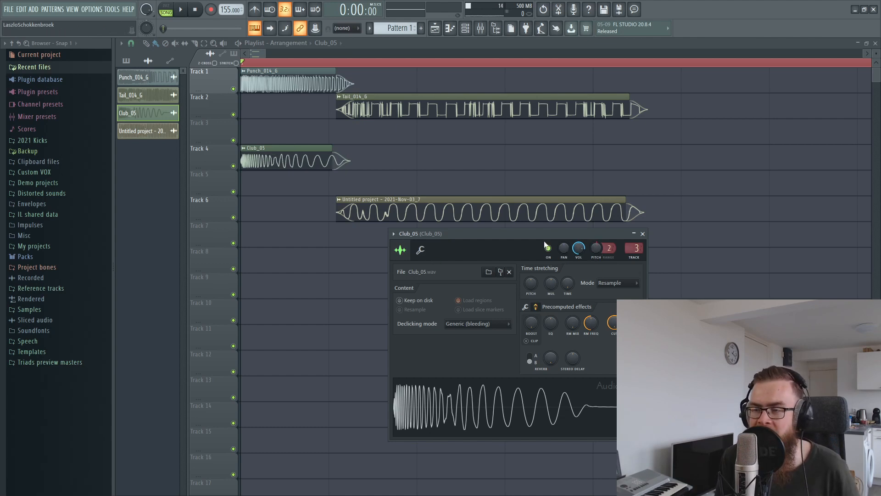
pyautogui.moveTo(630, 359); pyautogui.dragTo(630, 352)
pyautogui.rightClick(597, 254)
pyautogui.click(602, 259)
pyautogui.press('space')
pyautogui.moveTo(630, 358); pyautogui.dragTo(630, 365)
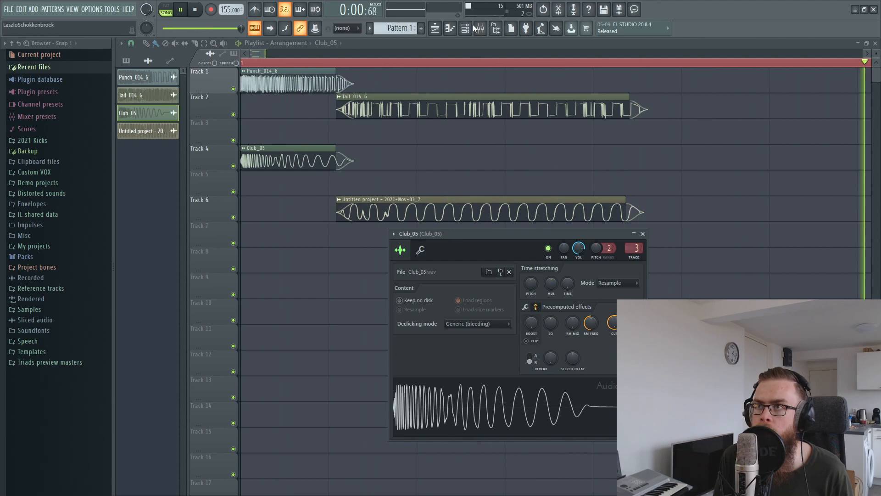
# Step: Raise Club_05's mixer volume to about 82% and stop playback
pyautogui.press('F9')
pyautogui.click(174, 326)
pyautogui.moveTo(215, 331); pyautogui.dragTo(216, 313)
pyautogui.press('space')
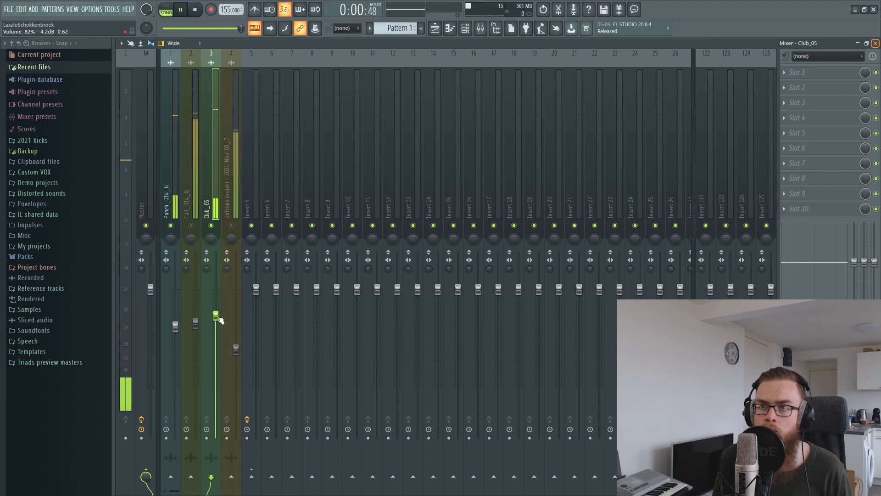
# Step: Route the Punch_014_G and Club_05 mixer tracks to Insert 6 only
pyautogui.click(172, 175)
pyautogui.rightClick(272, 476)
pyautogui.click(294, 472)
pyautogui.click(278, 192)
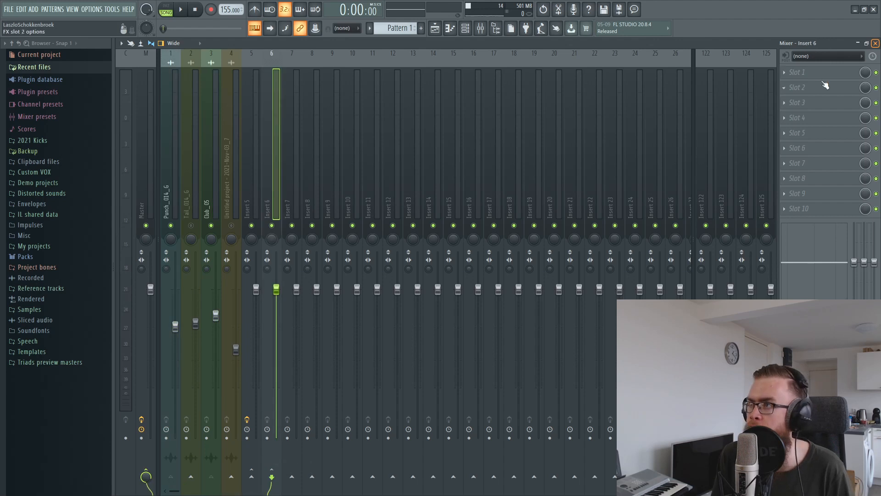
# Step: Load Misstortion 2 into the first effect slot of Insert 6
pyautogui.click(807, 72)
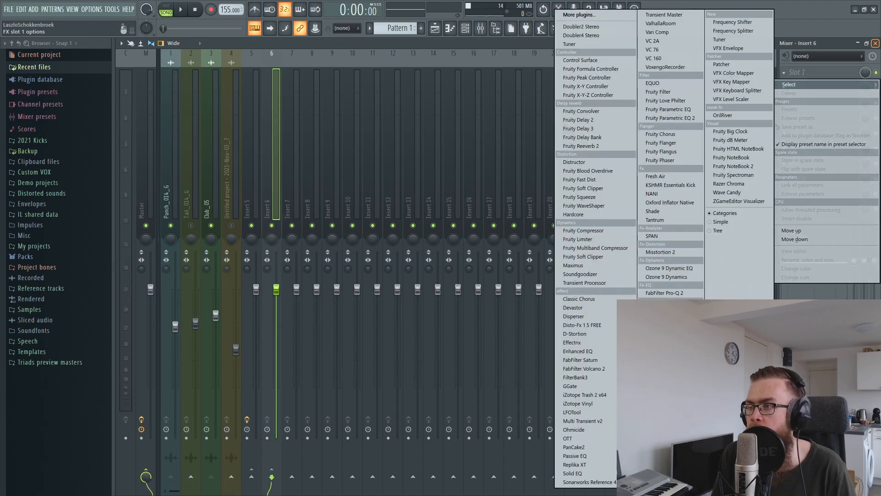
pyautogui.click(660, 253)
pyautogui.moveTo(255, 173); pyautogui.dragTo(297, 195)
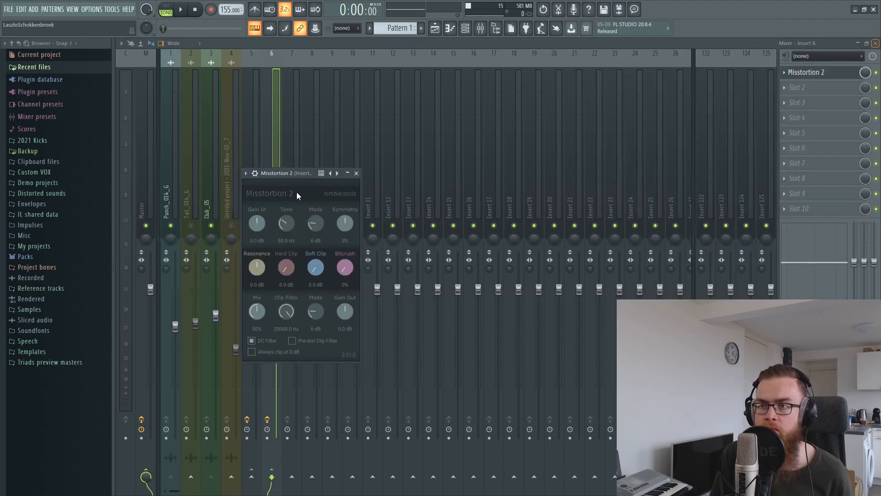
# Step: Set Misstortion 2 to 11.2 dB hard clip, 16.2 dB soft clip and 23% mix while the song plays
pyautogui.moveTo(287, 254); pyautogui.dragTo(321, 227)
pyautogui.press('space')
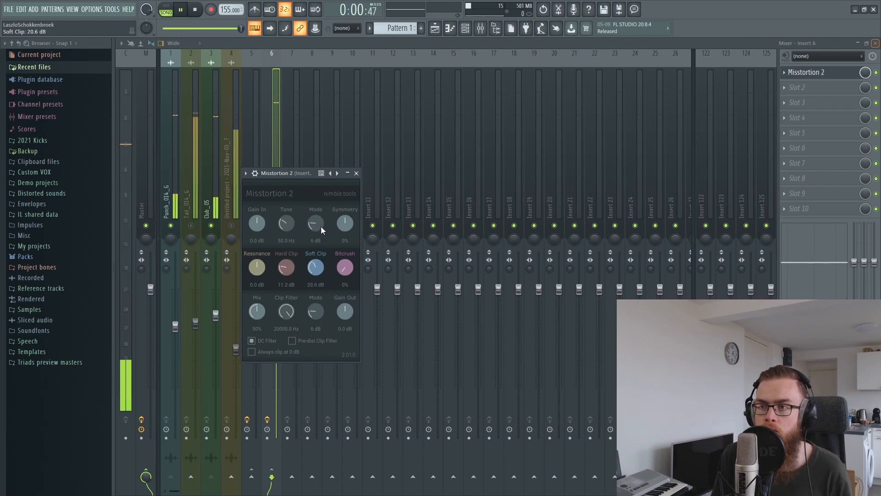
pyautogui.moveTo(257, 311); pyautogui.dragTo(253, 343)
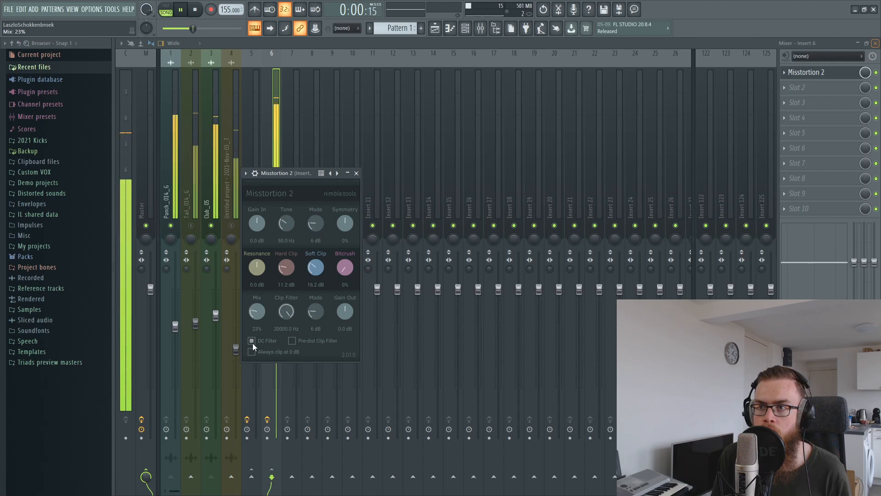
pyautogui.click(331, 49)
pyautogui.press('space')
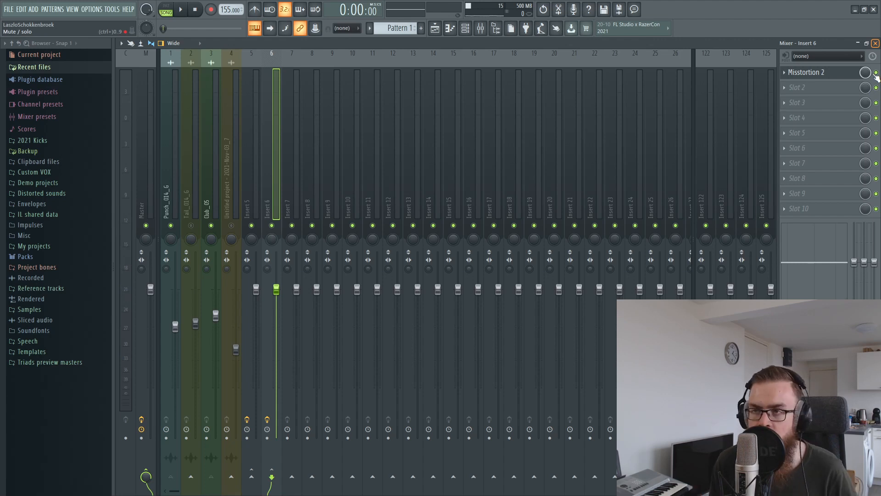
# Step: Play all kick layers together and lower the Insert 5 and Insert 6 volumes, taking Insert 5 to about 82%
pyautogui.press('space')
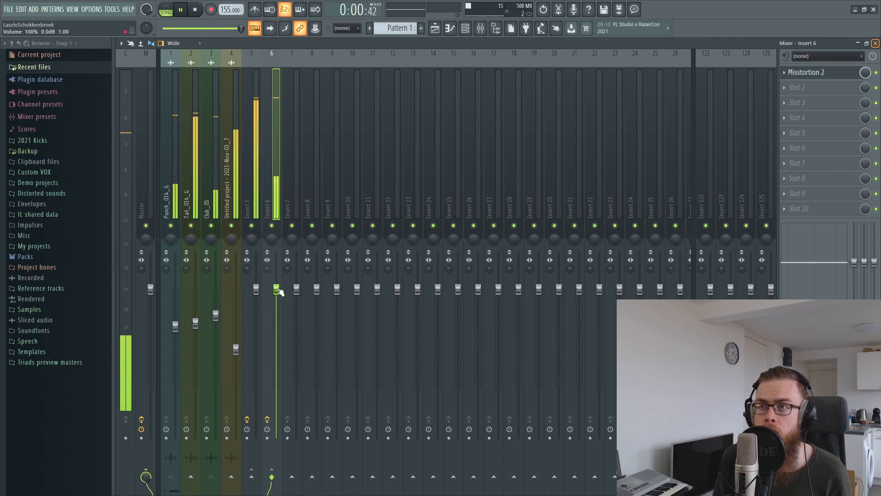
pyautogui.press('space')
pyautogui.click(252, 151)
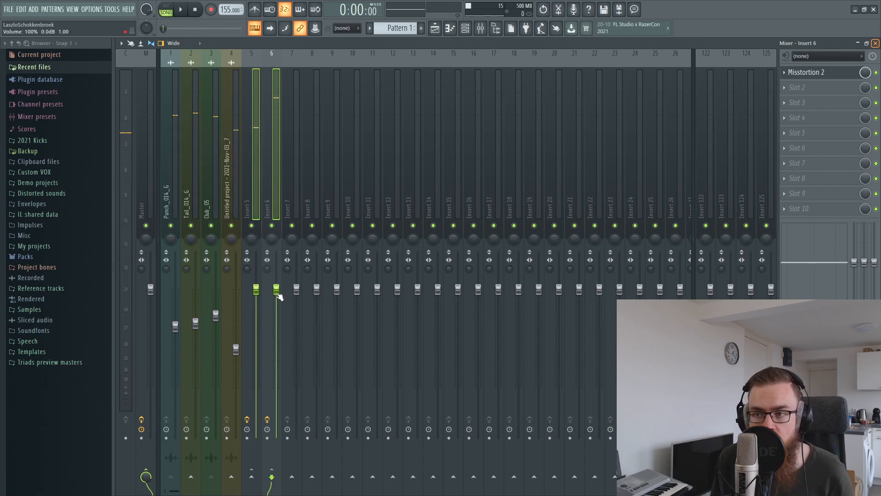
pyautogui.keyDown('ctrl'); pyautogui.click(262, 171); pyautogui.keyUp('ctrl')
pyautogui.click(257, 174)
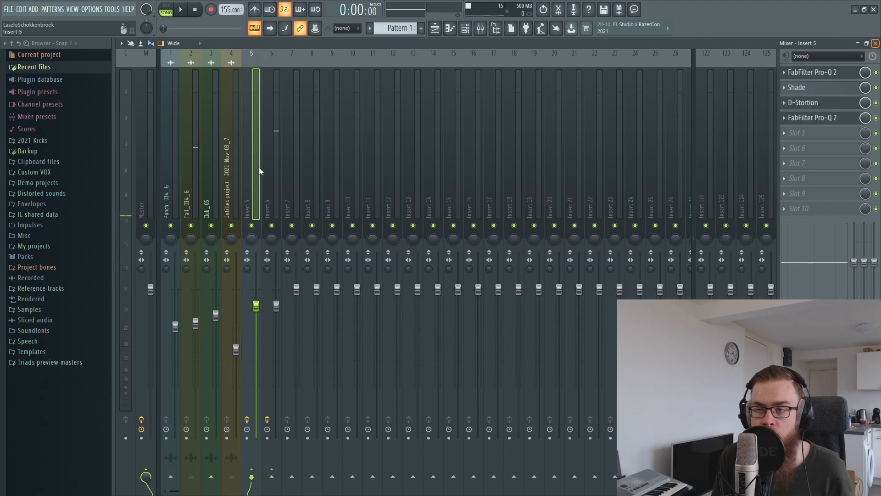
pyautogui.moveTo(274, 298); pyautogui.dragTo(275, 294)
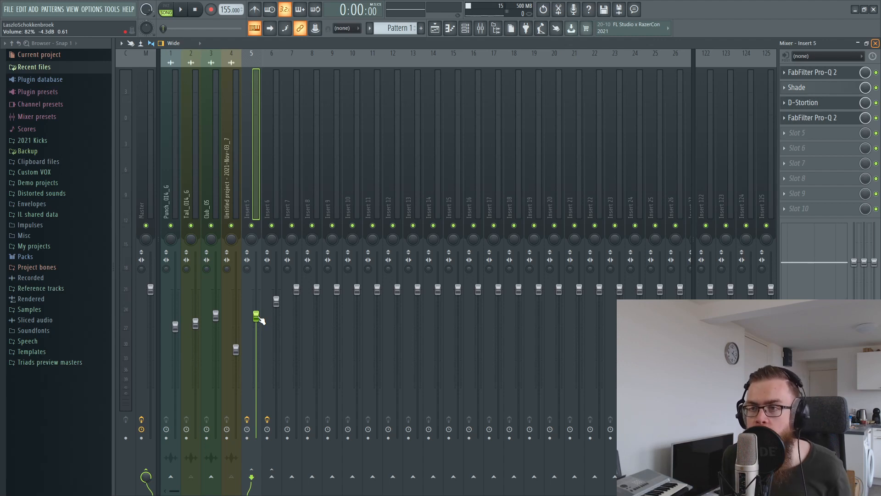
# Step: Loop the kick clips in the playlist and rebalance the mixer, raising Insert 6 slightly and Insert 5 to about 83%
pyautogui.click(436, 27)
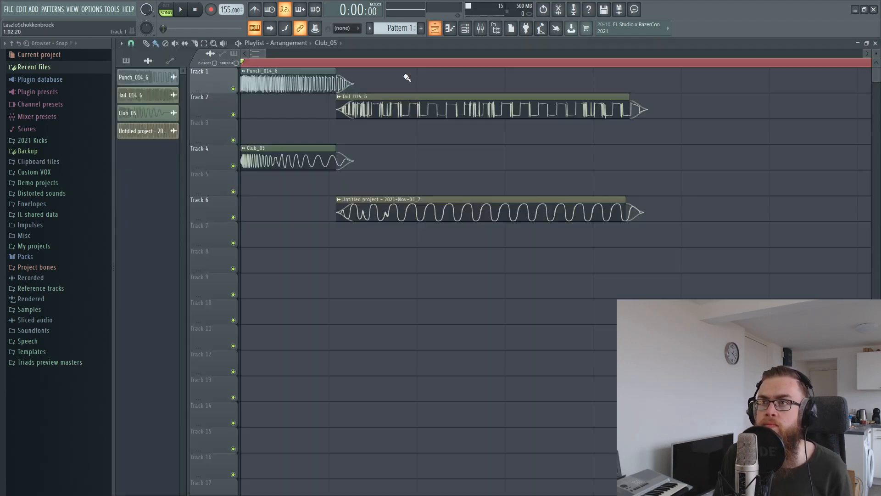
pyautogui.click(487, 62)
pyautogui.press('space')
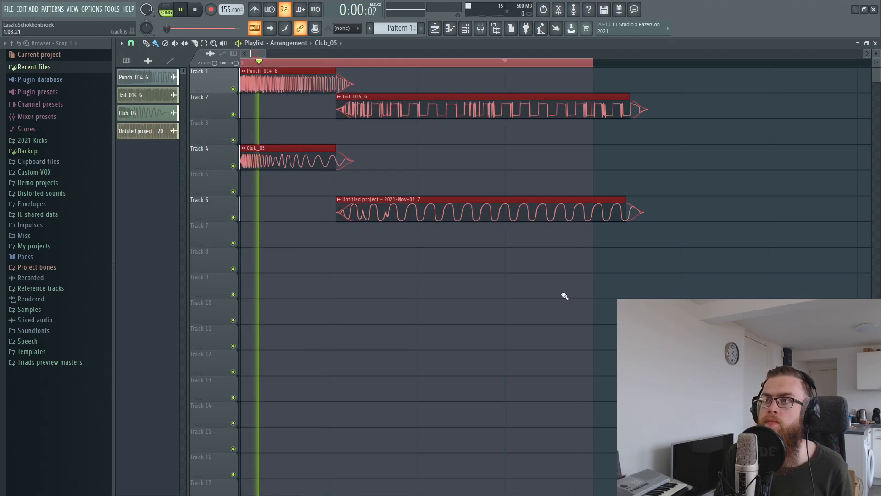
pyautogui.press('F9')
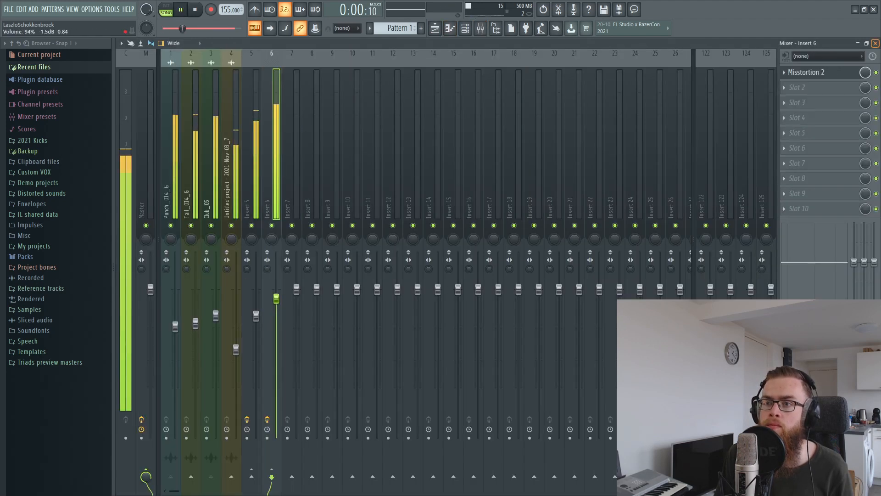
pyautogui.moveTo(275, 301); pyautogui.dragTo(275, 292)
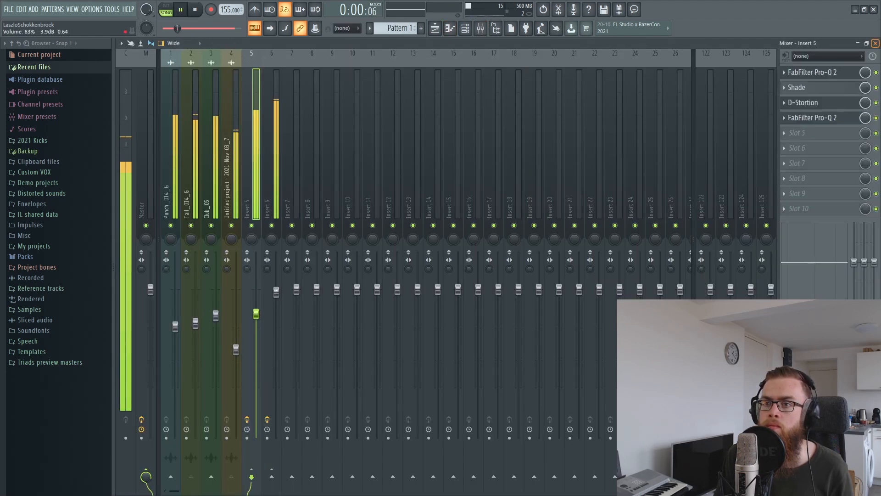
# Step: Rebalance the looping kick by setting Insert 5 to about 87% and Insert 6 to about 99%, and stop playback
pyautogui.click(275, 293)
pyautogui.click(254, 120)
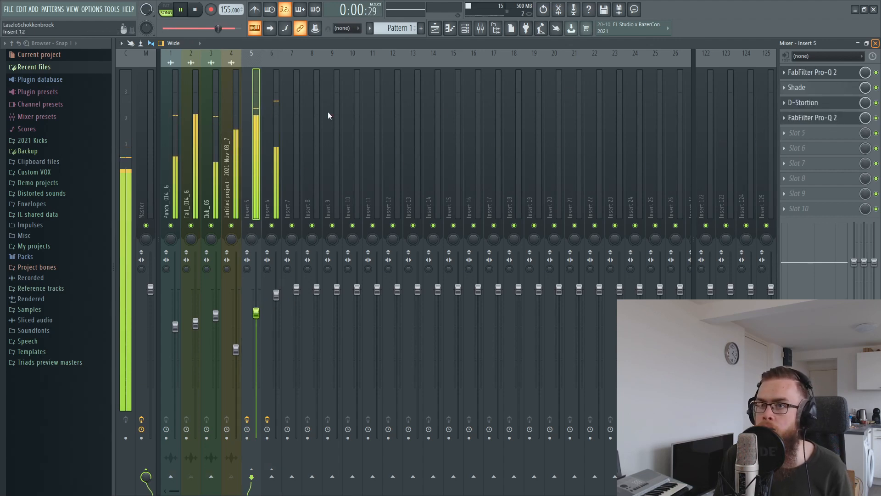
pyautogui.click(275, 293)
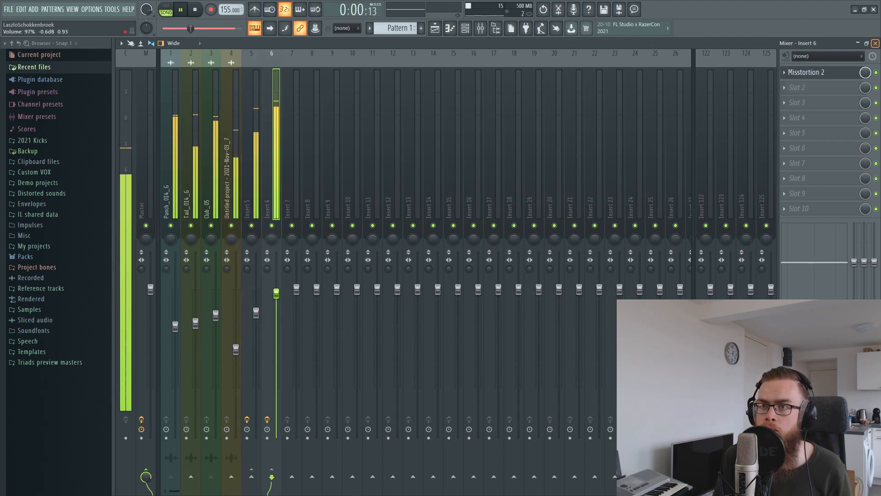
pyautogui.click(257, 313)
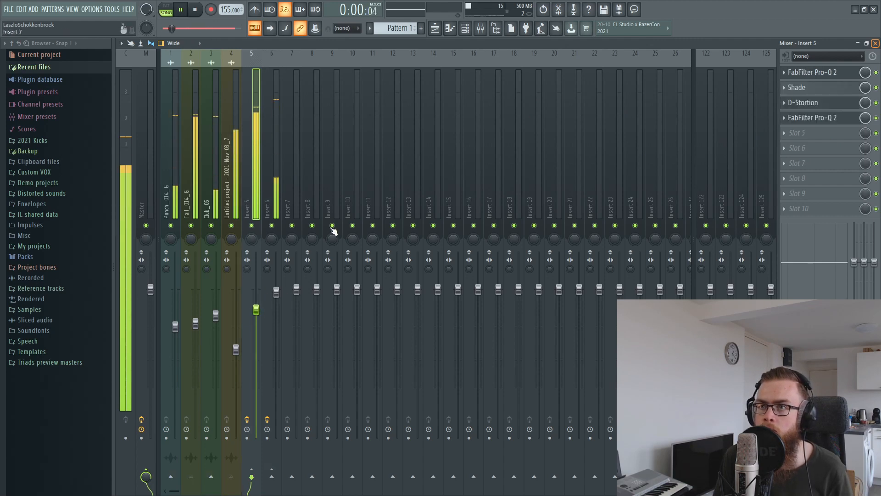
pyautogui.click(276, 291)
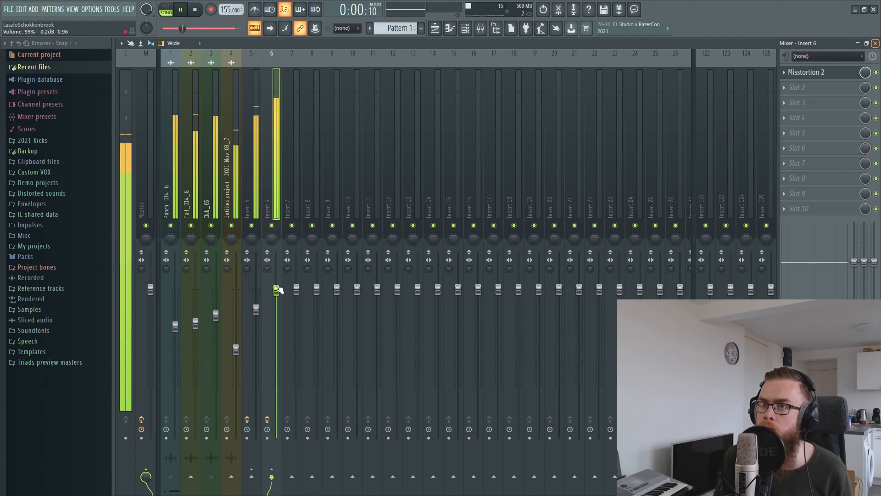
pyautogui.click(257, 310)
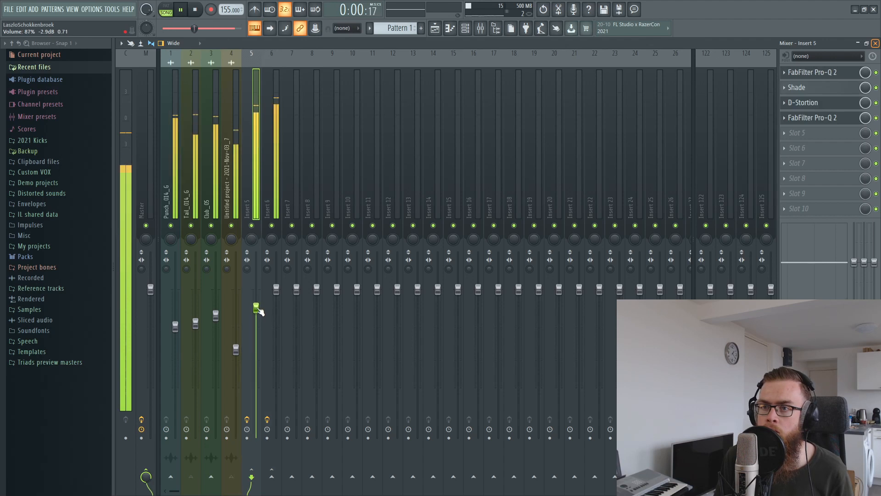
pyautogui.click(277, 290)
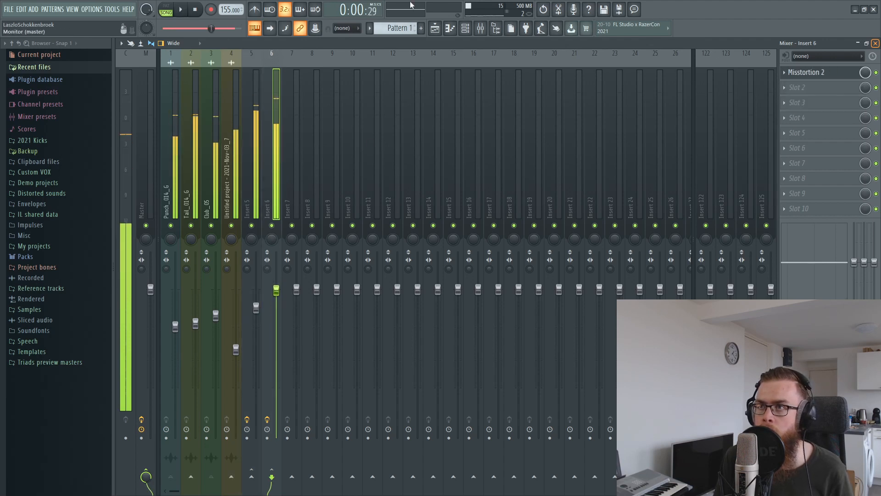
pyautogui.press('space')
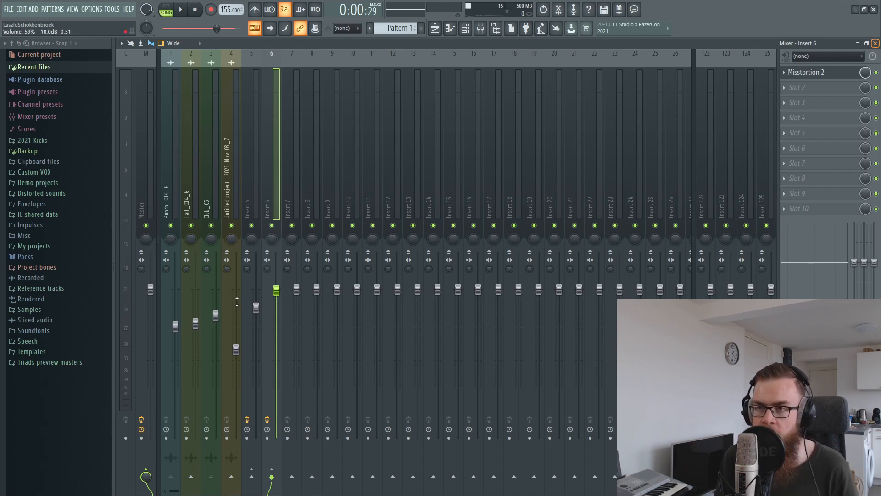
# Step: Replay the looped kick and fine-tune the group volumes, raising Insert 6 to about 100% and Insert 5 slightly
pyautogui.click(257, 191)
pyautogui.click(803, 138)
pyautogui.click(808, 91)
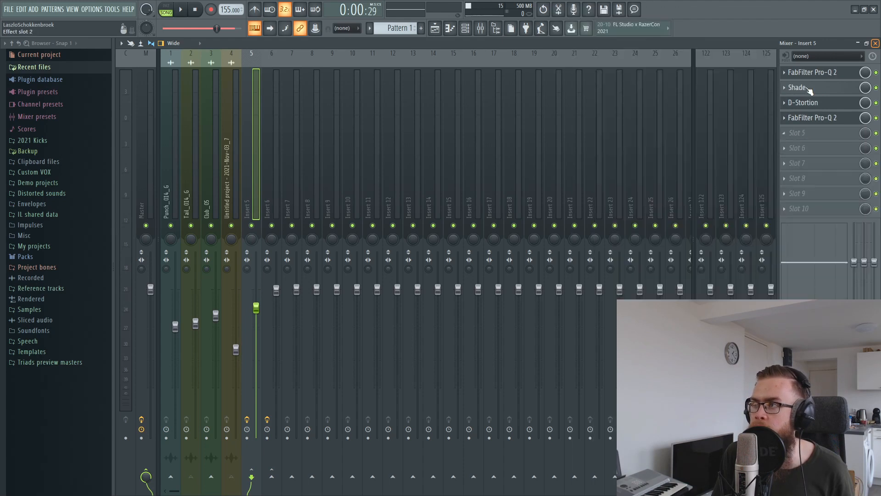
pyautogui.click(435, 29)
pyautogui.press('space')
pyautogui.click(482, 30)
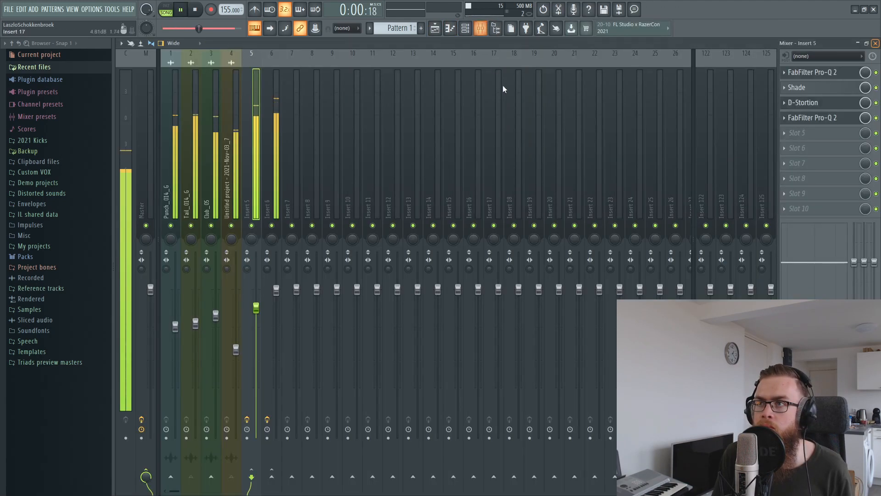
pyautogui.moveTo(275, 289); pyautogui.dragTo(276, 287)
pyautogui.click(257, 308)
pyautogui.click(276, 289)
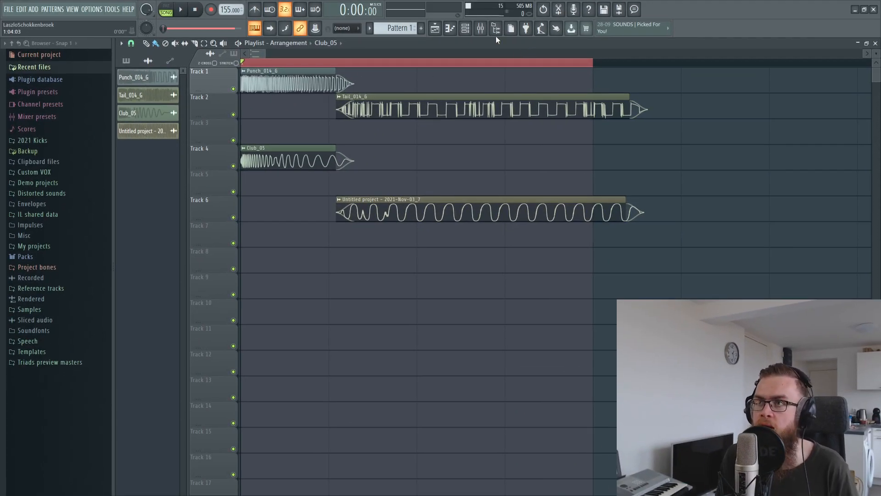
# Step: Add a band near 5 kHz in Insert 5's Shade and make it a resonant low-pass filter
pyautogui.click(480, 28)
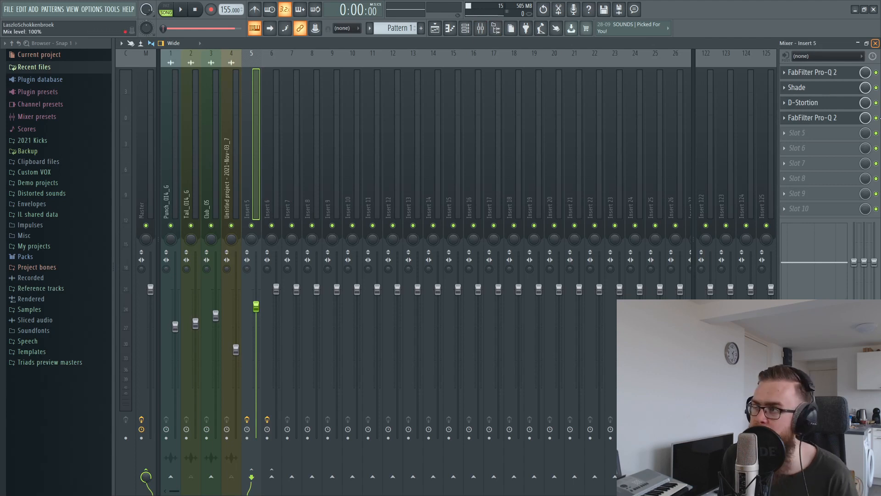
pyautogui.click(808, 87)
pyautogui.doubleClick(567, 218)
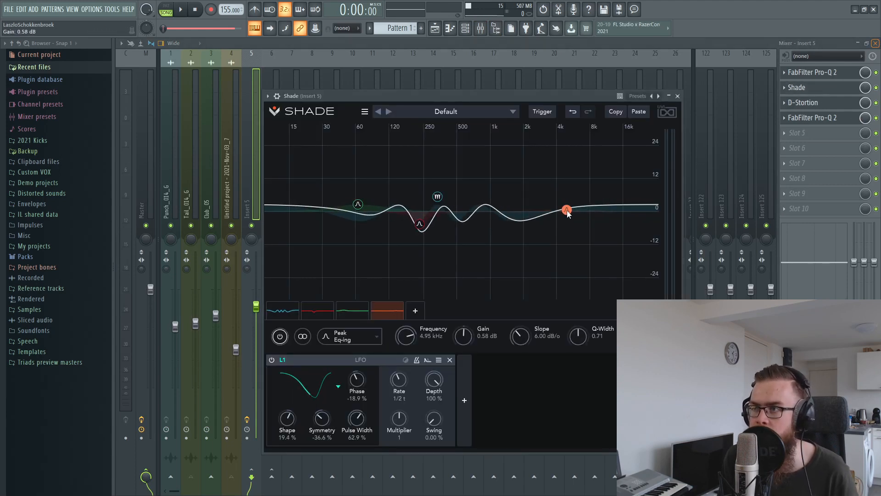
pyautogui.rightClick(396, 310)
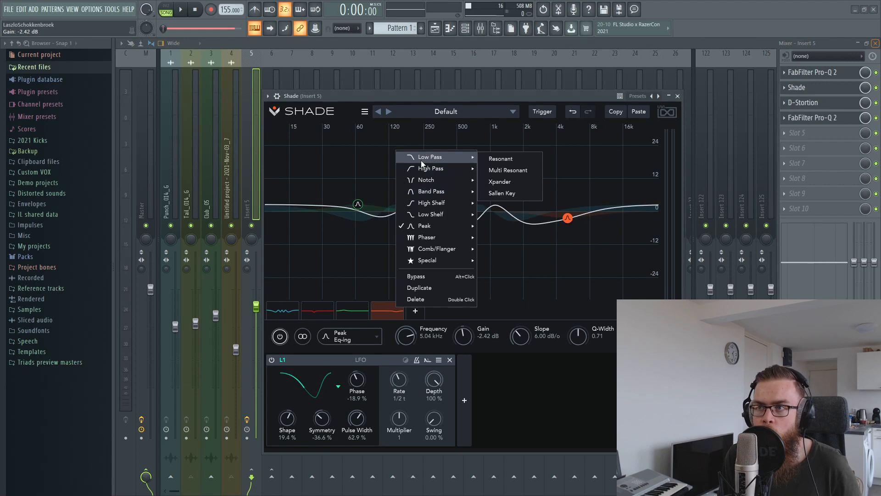
pyautogui.moveTo(444, 162)
pyautogui.click(502, 161)
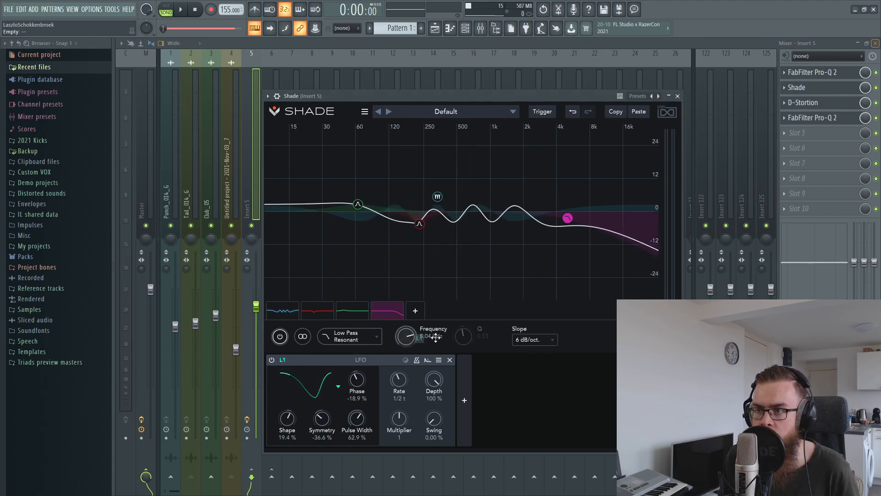
# Step: Modulate the low-pass frequency with LFO L1 and set the filter to about 2.61 kHz, Q 0.32 and 24 dB/oct
pyautogui.moveTo(412, 340); pyautogui.dragTo(407, 352)
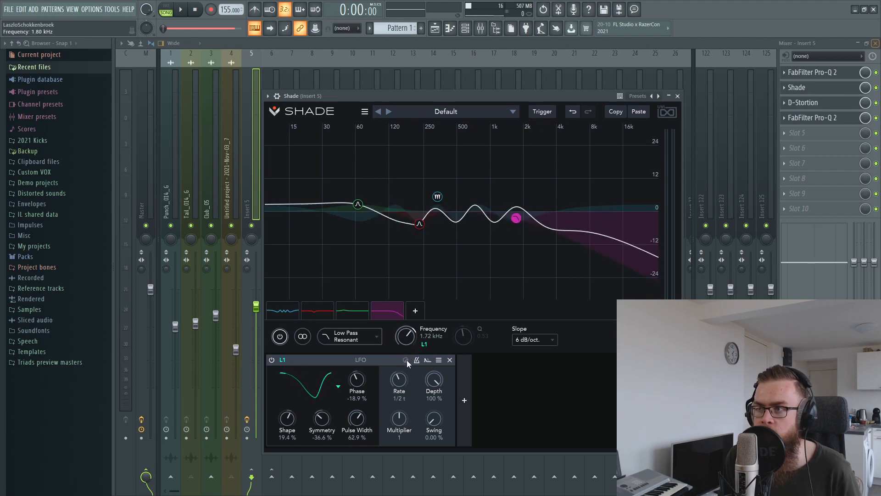
pyautogui.click(534, 339)
pyautogui.click(537, 400)
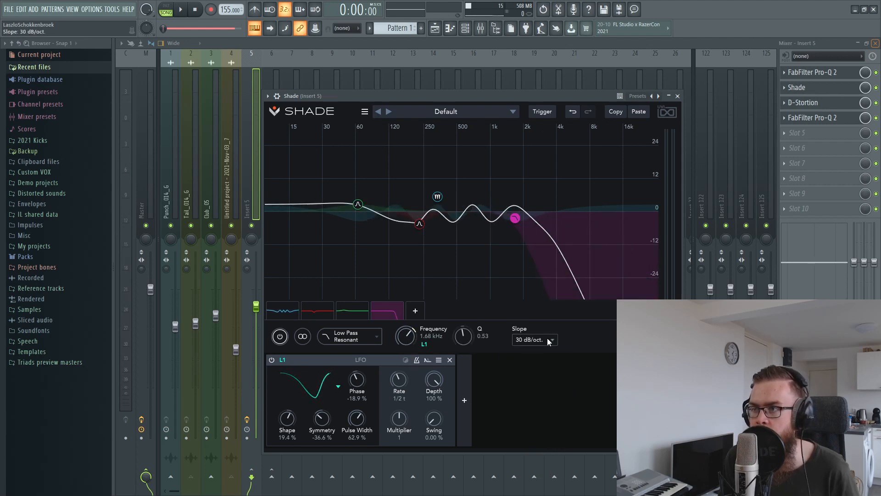
pyautogui.moveTo(517, 224); pyautogui.dragTo(536, 233)
pyautogui.click(535, 339)
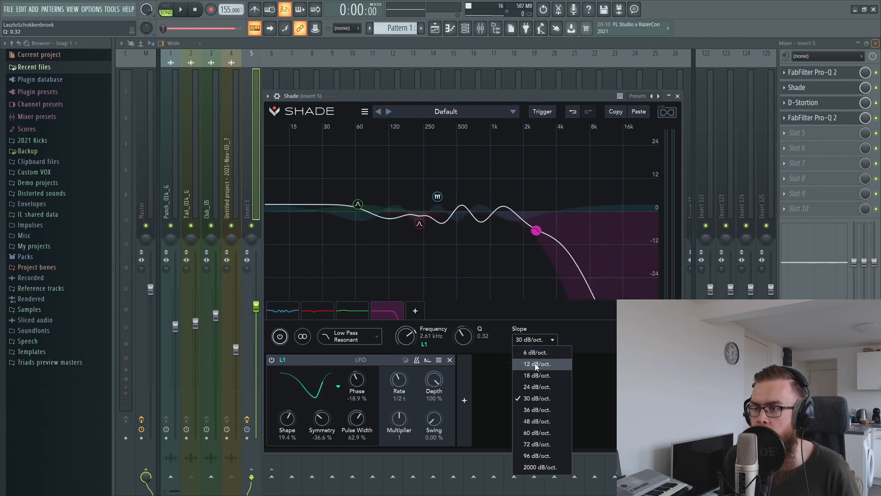
pyautogui.click(540, 386)
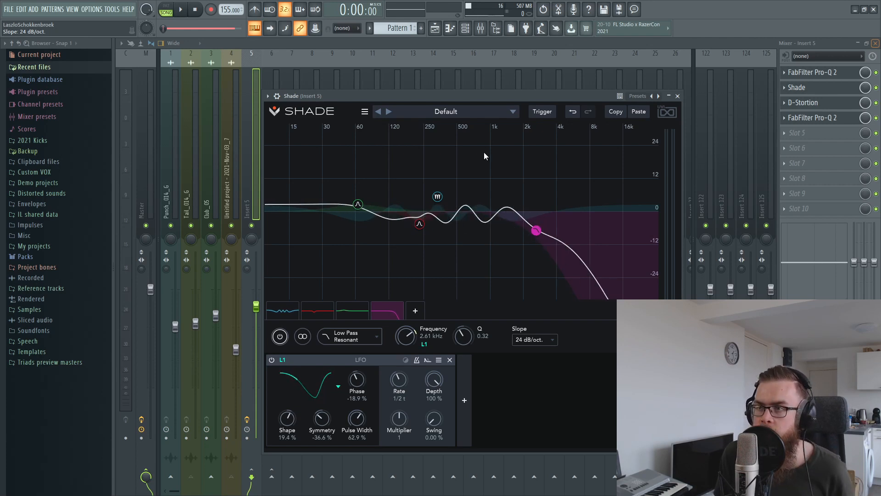
# Step: Play the kick and retune Shade's low-pass filter to about 507 Hz with a Q of about 4.44
pyautogui.press('space')
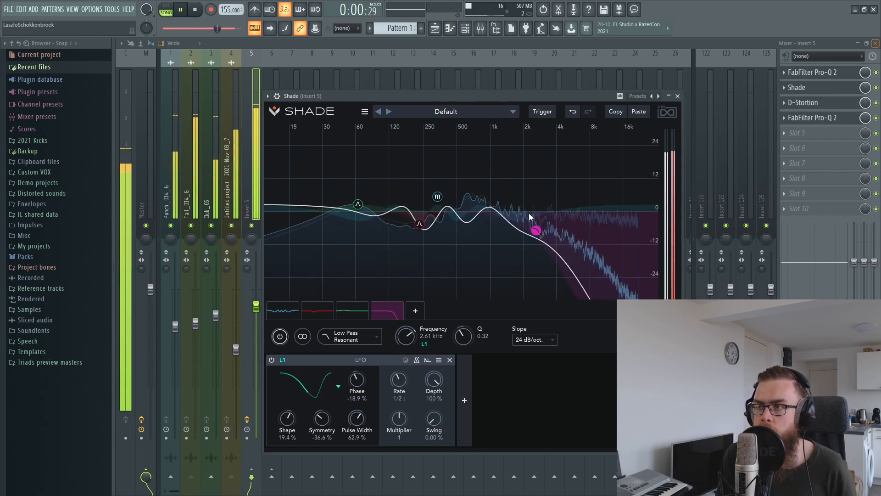
pyautogui.scroll(2, 511, 226)
pyautogui.moveTo(510, 227); pyautogui.dragTo(460, 169)
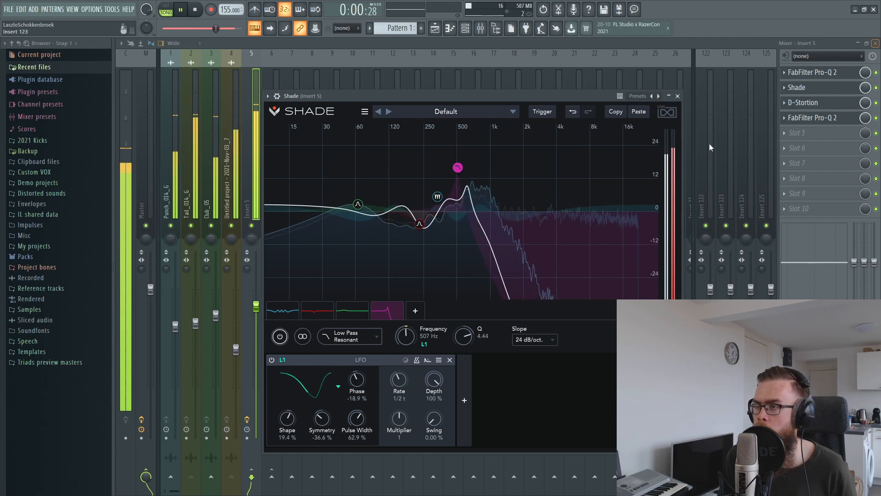
# Step: Raise the symmetry in Insert 5's D-Stortion to about the middle and compare the post filter switch on and off
pyautogui.click(815, 108)
pyautogui.click(816, 109)
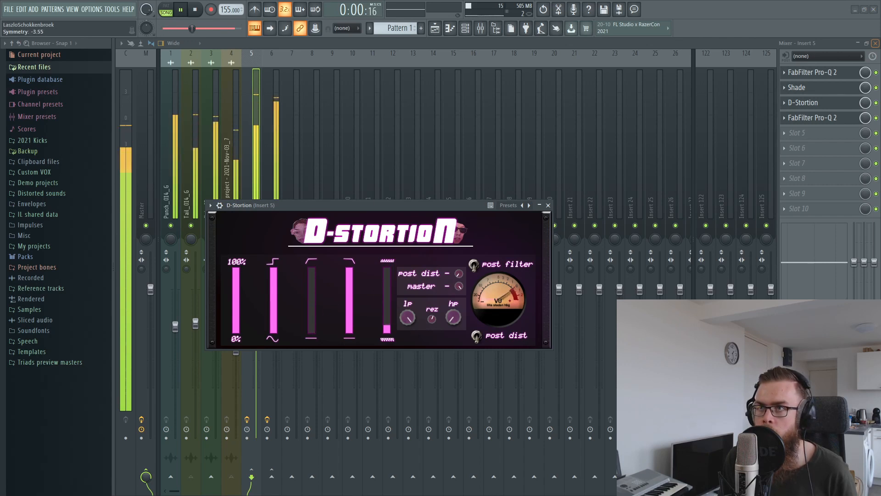
pyautogui.moveTo(384, 304)
pyautogui.mouseDown()
pyautogui.moveTo(388, 315)
pyautogui.moveTo(387, 305)
pyautogui.mouseUp()
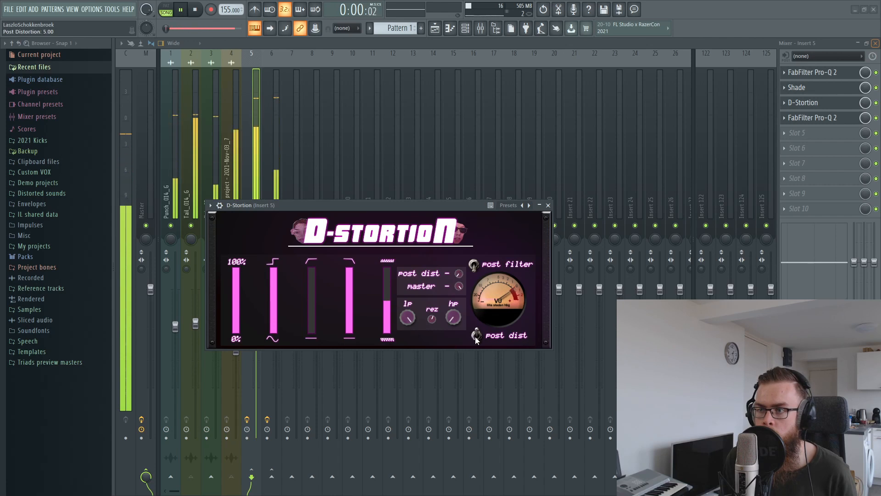
pyautogui.click(474, 269)
pyautogui.click(474, 270)
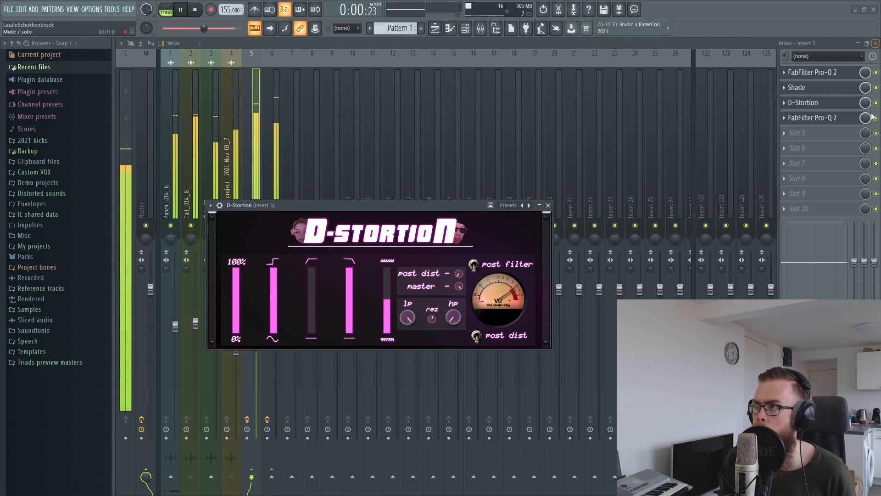
# Step: Close D-Stortion, raise the Insert 6 volume to slightly above 102%, and audition the new balance
pyautogui.click(447, 48)
pyautogui.press('space')
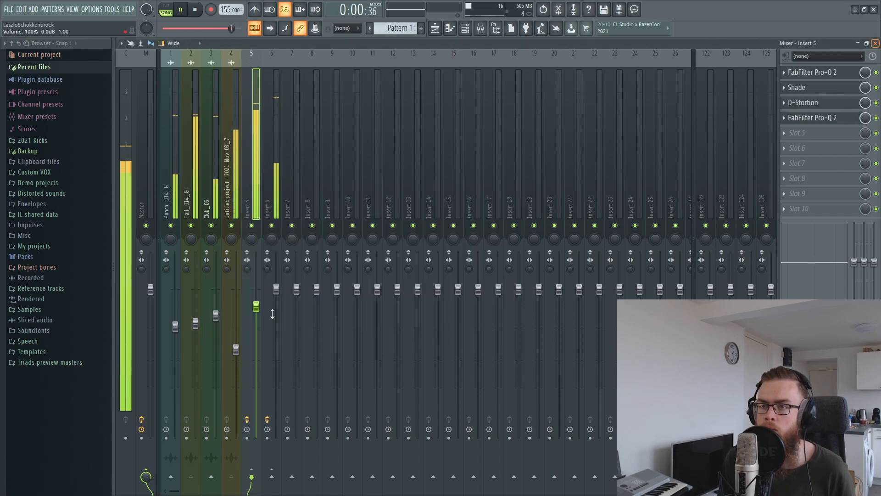
pyautogui.moveTo(276, 288); pyautogui.dragTo(276, 284)
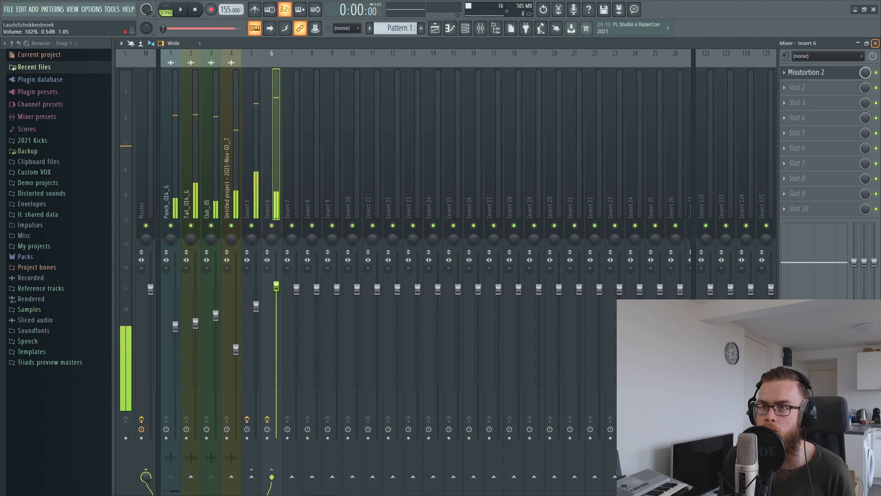
pyautogui.click(257, 231)
pyautogui.press('space')
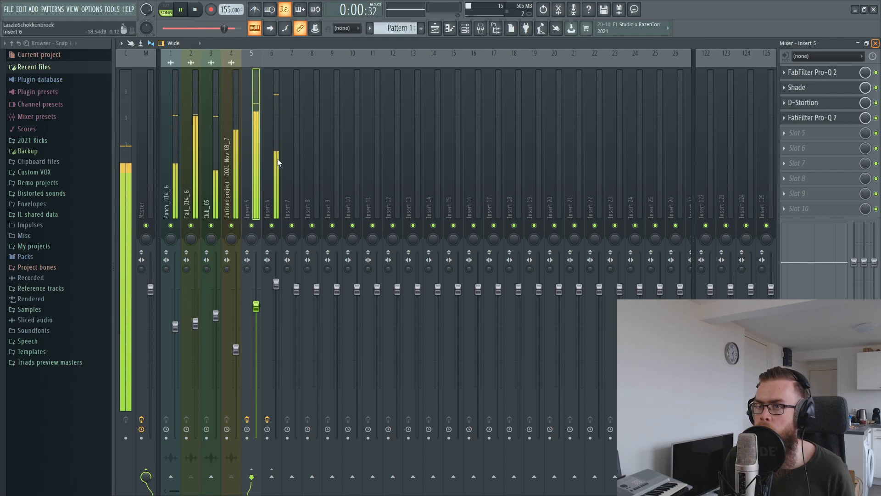
pyautogui.press('space')
pyautogui.click(268, 134)
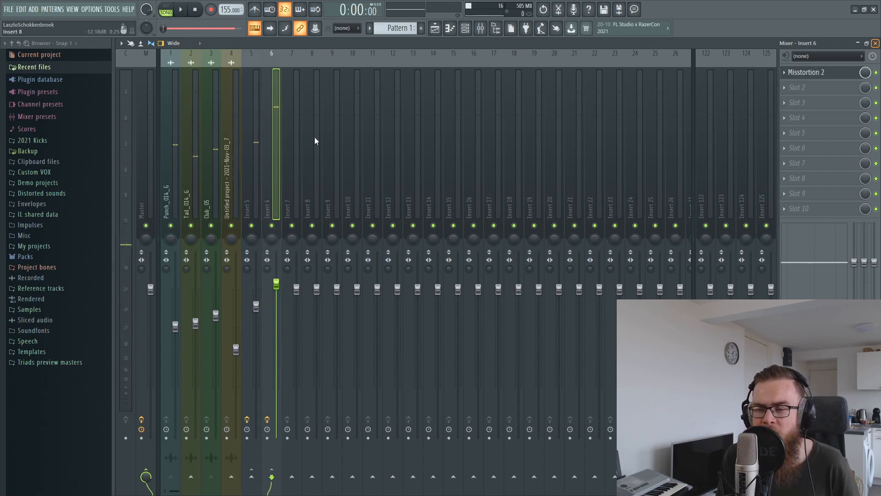
# Step: Load Disto-Fx 1.5 FREE into the fifth effect slot of Insert 5
pyautogui.click(258, 145)
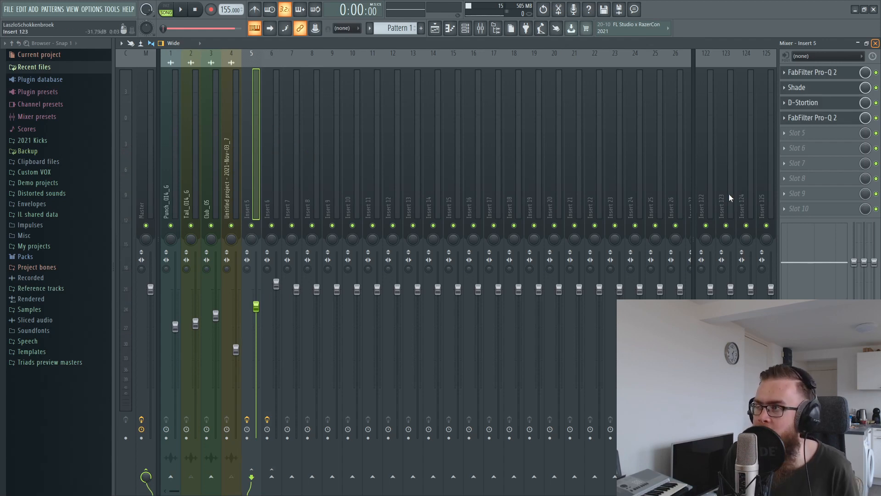
pyautogui.click(811, 134)
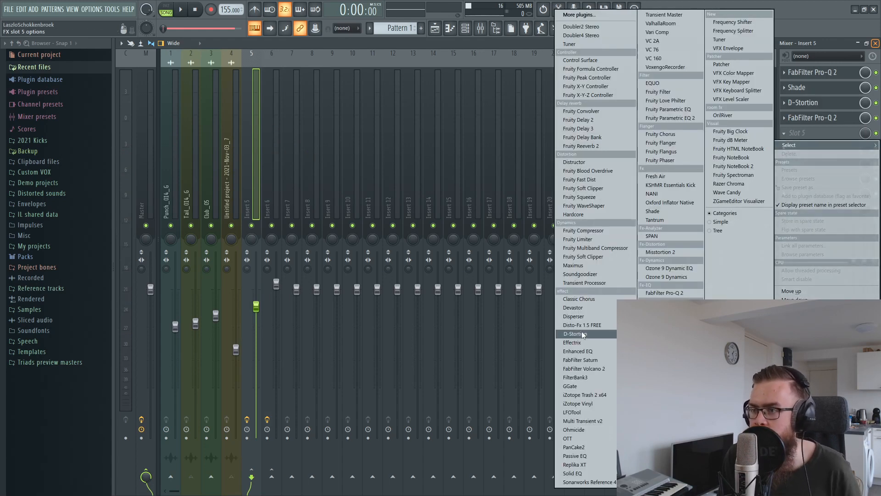
pyautogui.click(582, 331)
pyautogui.click(794, 135)
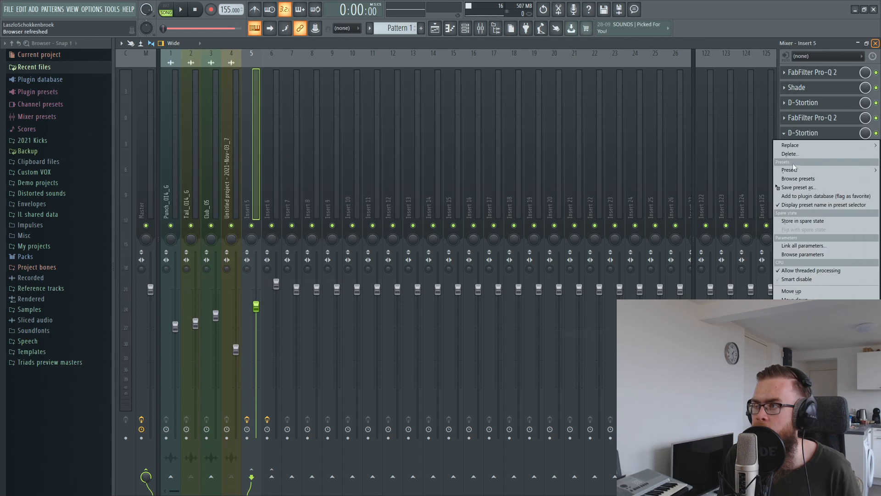
pyautogui.moveTo(808, 145)
pyautogui.click(570, 328)
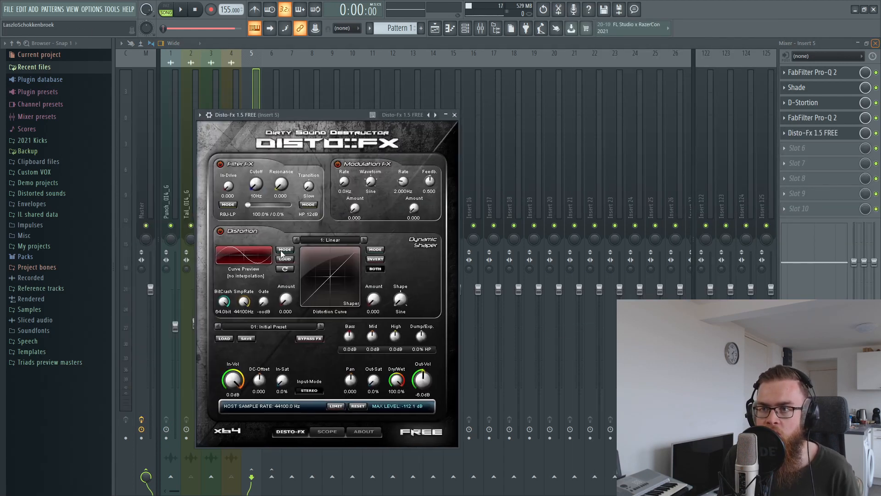
# Step: Set Disto-Fx to preset 02, 7.5-bit crush, Soft-Knee Compressor shaping and -7.2 dB output during playback, and compare it bypassed
pyautogui.click(320, 326)
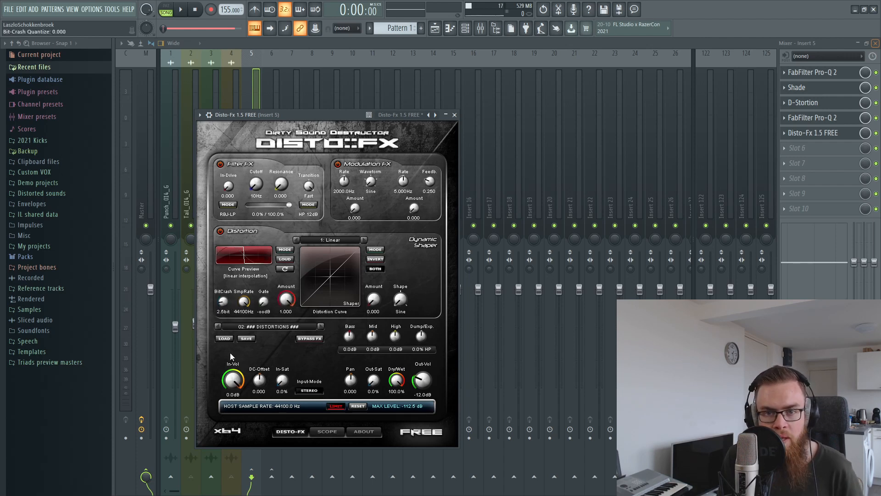
pyautogui.press('space')
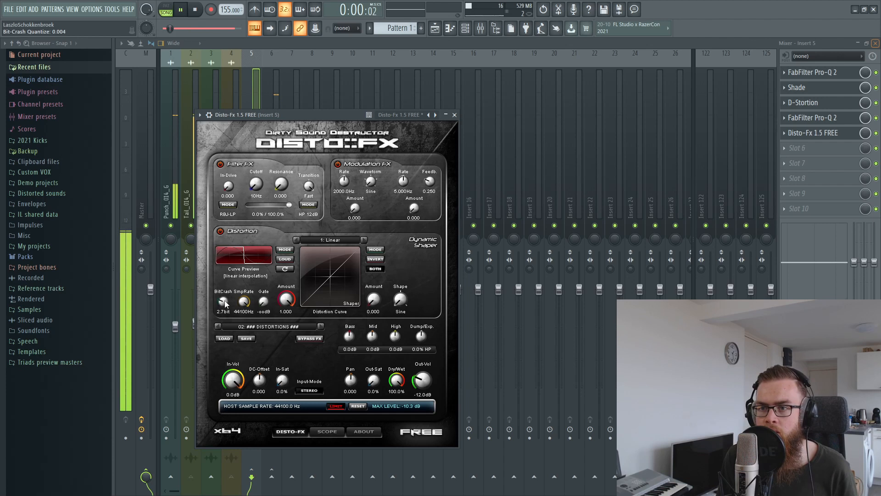
pyautogui.moveTo(226, 310); pyautogui.dragTo(226, 306)
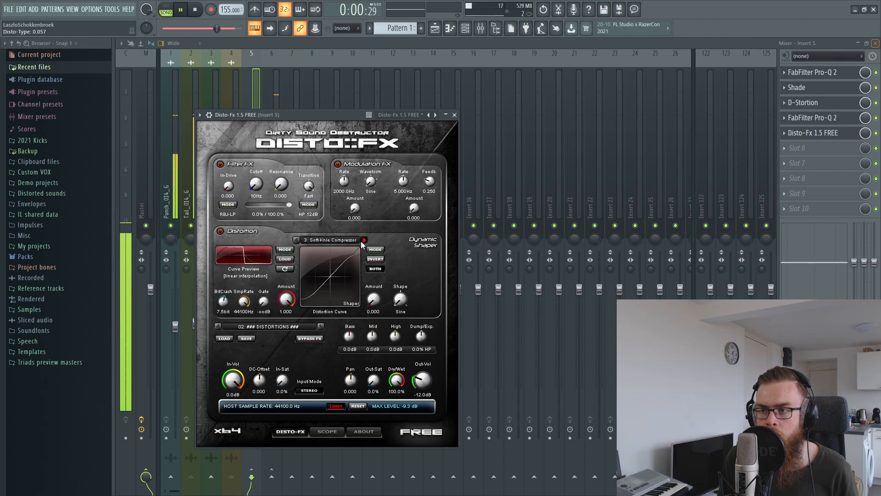
pyautogui.moveTo(422, 381)
pyautogui.mouseDown()
pyautogui.moveTo(425, 372)
pyautogui.moveTo(420, 383)
pyautogui.mouseUp()
pyautogui.click(876, 133)
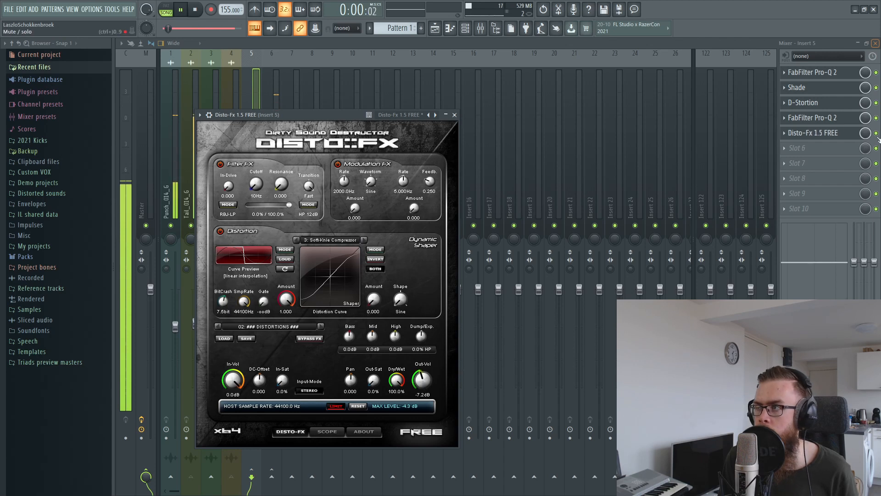
# Step: Stop playback and remove Disto-Fx 1.5 FREE from Insert 5's fifth effect slot
pyautogui.click(813, 132)
pyautogui.press('space')
pyautogui.click(782, 134)
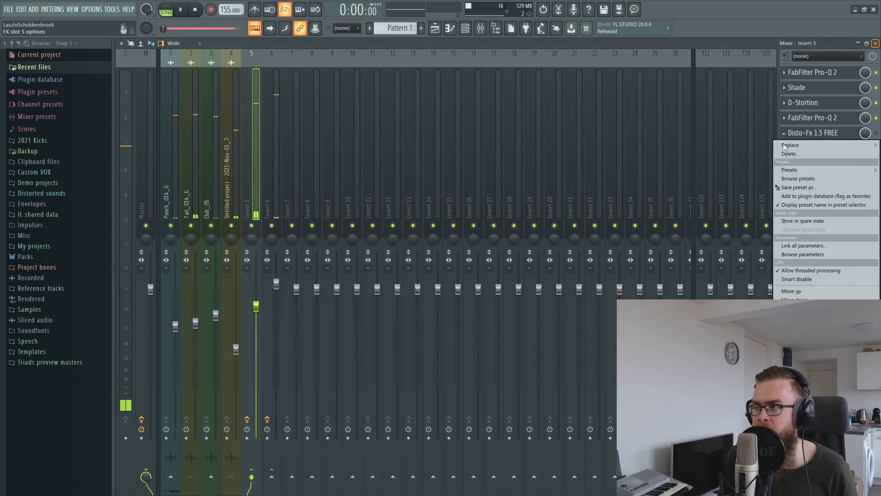
pyautogui.click(778, 150)
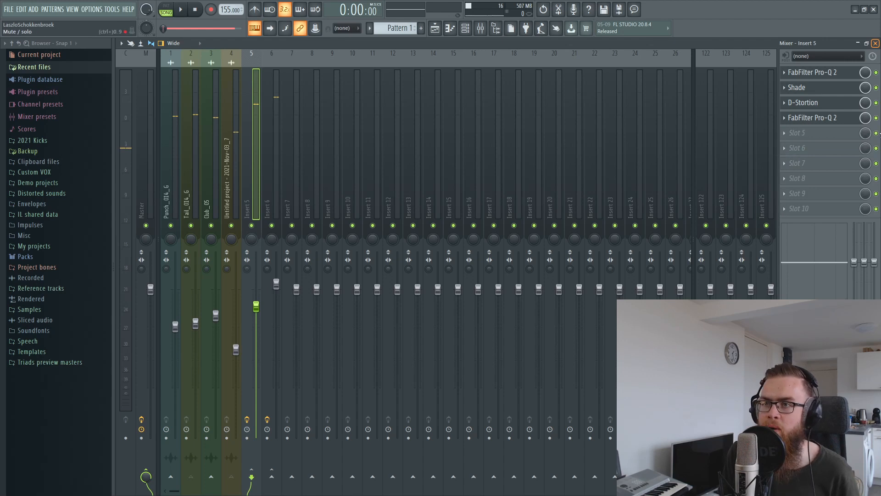
# Step: Extend the playlist's time selection to the start of bar 2, and select the clips on Track 4 and Track 6
pyautogui.click(434, 31)
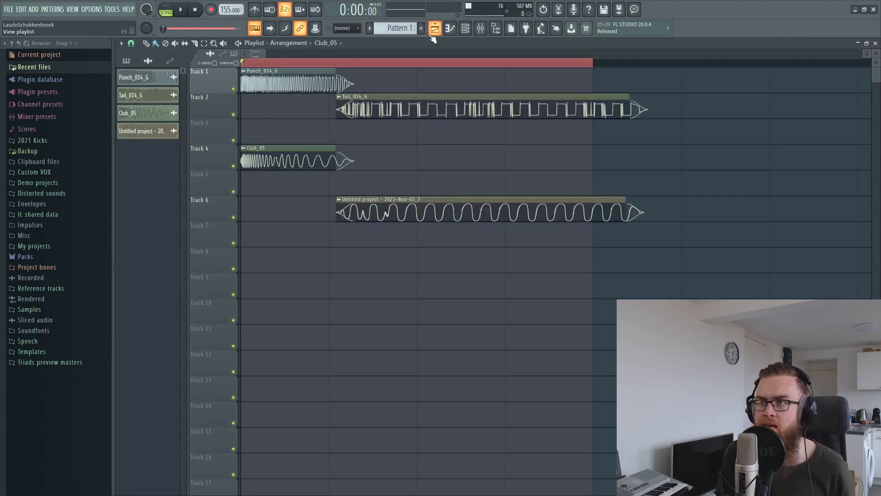
pyautogui.scroll(-3, 517, 66)
pyautogui.moveTo(515, 66); pyautogui.dragTo(749, 104)
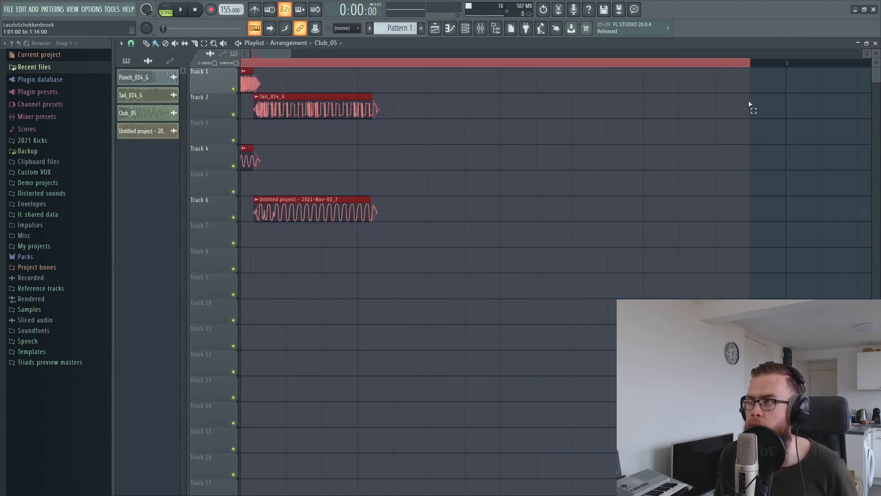
pyautogui.hotkey('ctrl', 'd')
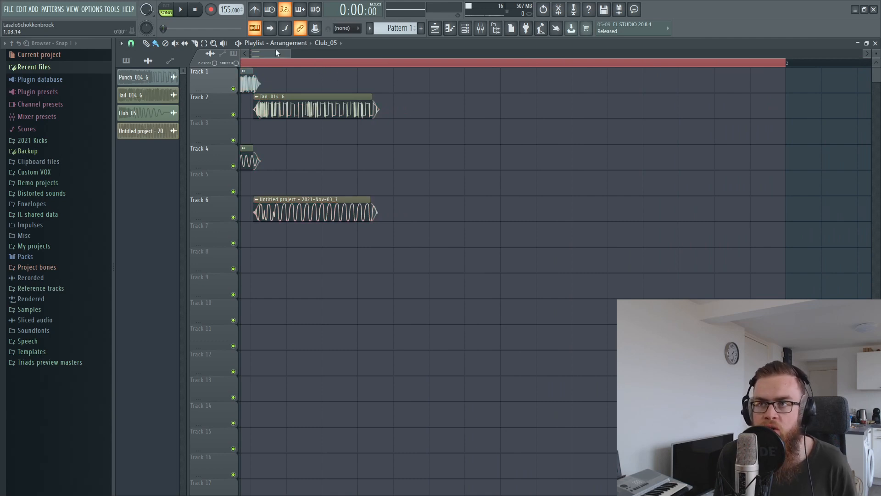
pyautogui.hotkey('ctrl', 'z')
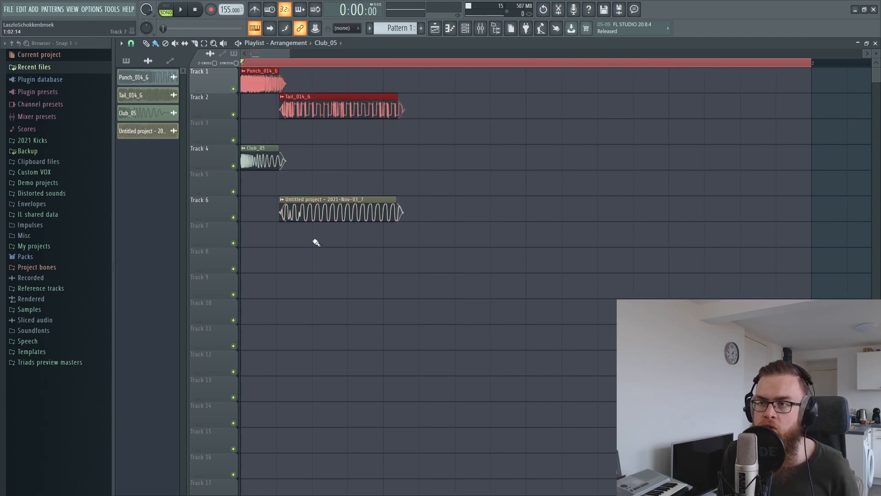
pyautogui.moveTo(331, 235); pyautogui.dragTo(243, 147)
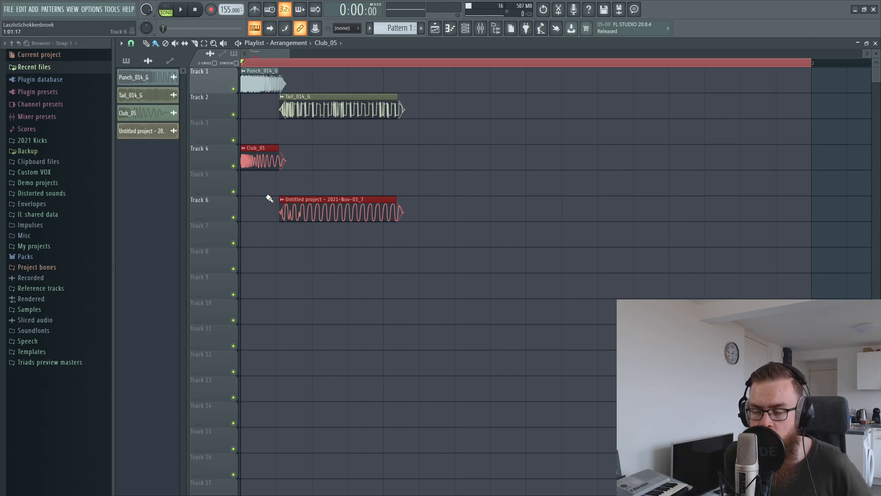
# Step: Record the soloed Insert 6 output in Edison on the Master and place the recording on playlist Track 8
pyautogui.press('F9')
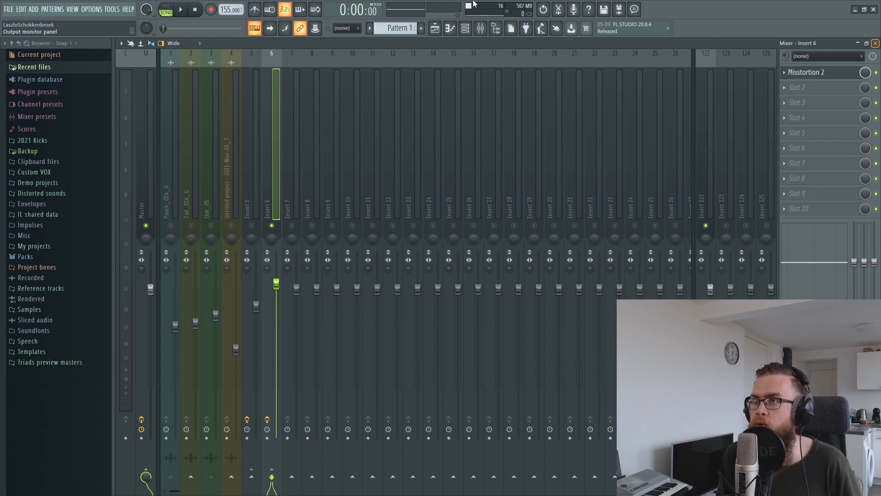
pyautogui.click(558, 10)
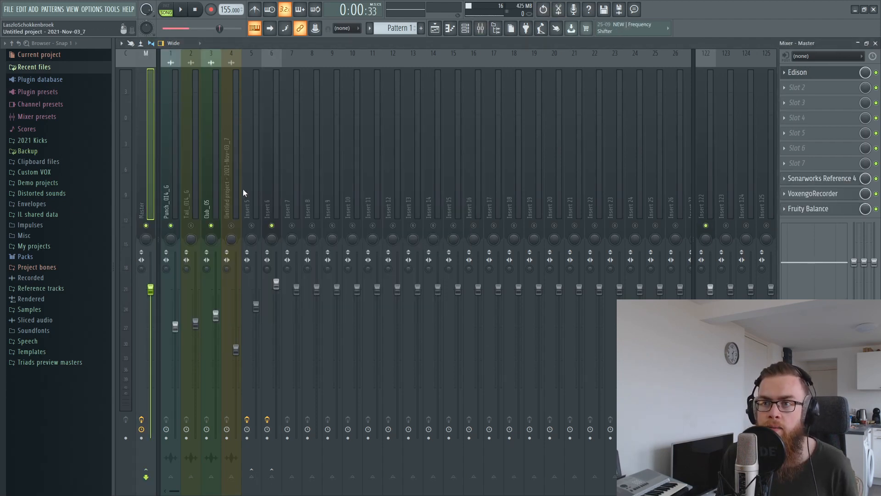
pyautogui.click(277, 201)
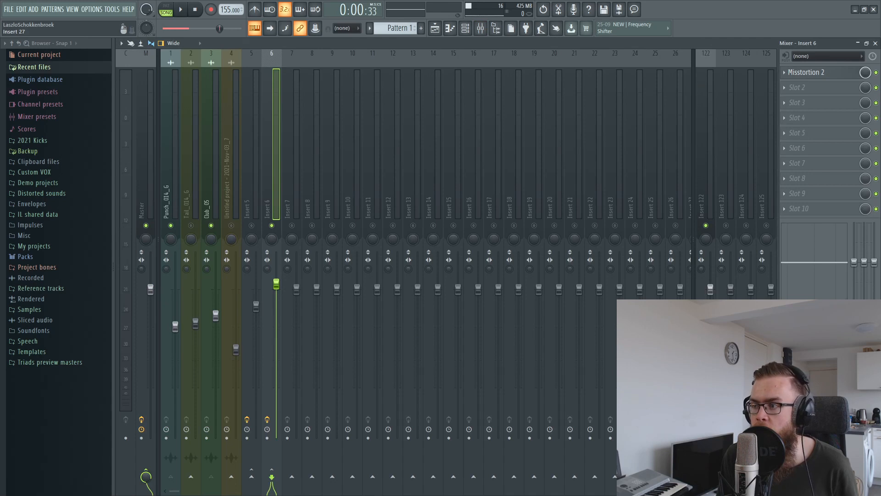
pyautogui.click(875, 43)
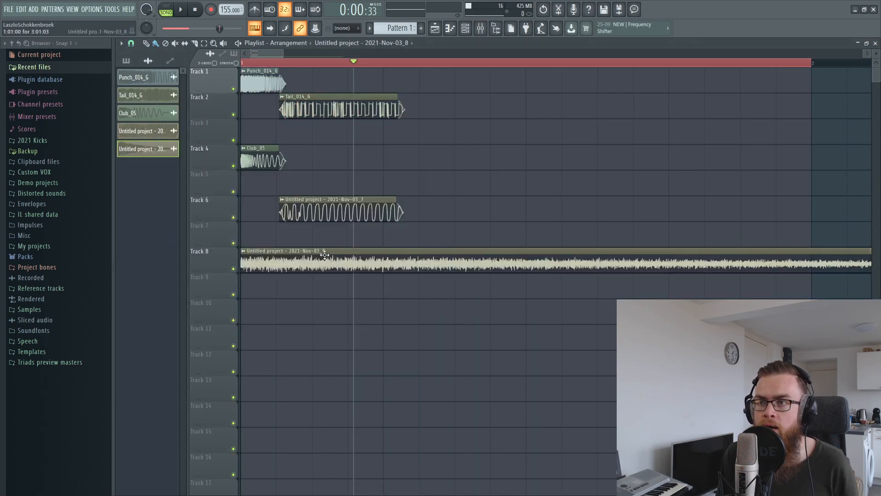
# Step: Create a channel volume automation clip for the Track 8 recording and shape a rise-and-fall envelope on Track 9
pyautogui.moveTo(396, 68); pyautogui.dragTo(384, 65)
pyautogui.doubleClick(340, 260)
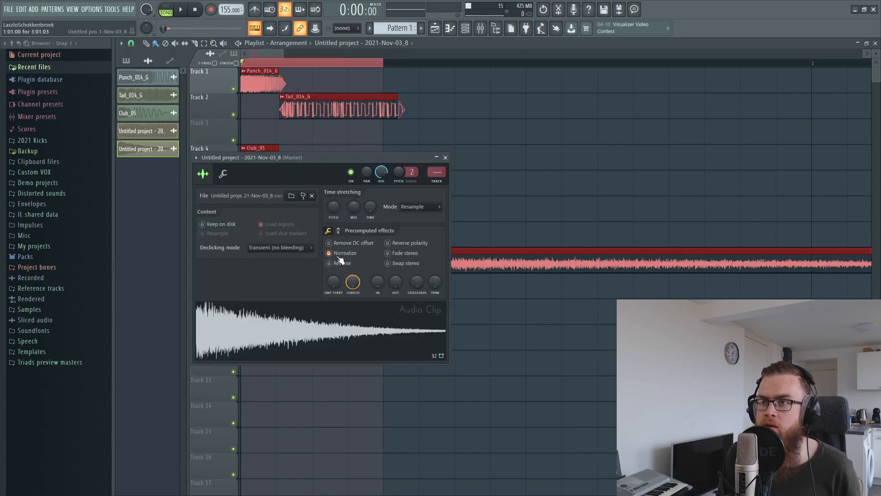
pyautogui.rightClick(388, 172)
pyautogui.click(426, 266)
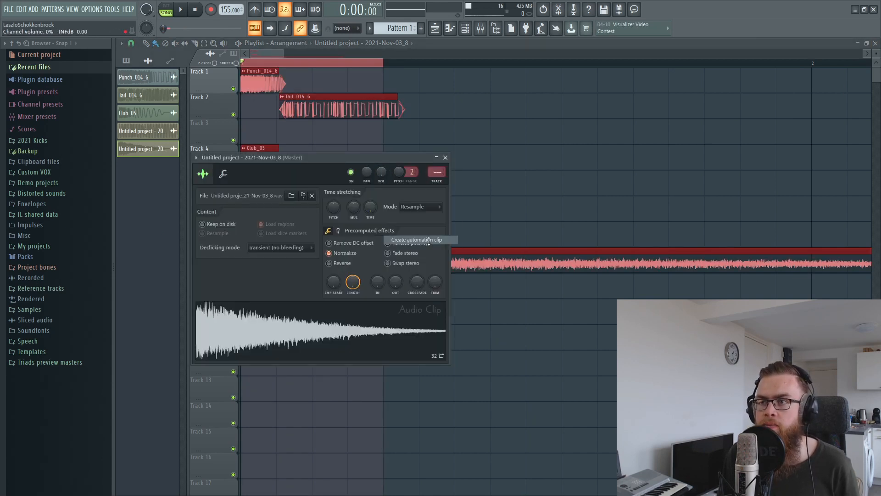
pyautogui.moveTo(273, 123); pyautogui.dragTo(273, 277)
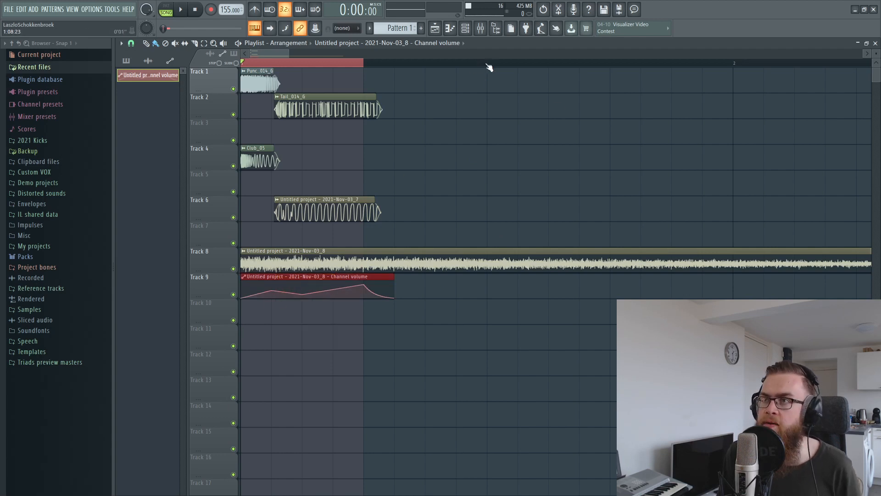
# Step: Extend the loop selection to the middle of bar 1 and route the Track 8 recording to its own mixer track 7
pyautogui.moveTo(486, 63); pyautogui.dragTo(491, 65)
pyautogui.press('space')
pyautogui.click(481, 29)
pyautogui.press('space')
pyautogui.doubleClick(398, 251)
pyautogui.hotkey('ctrl', 'l')
pyautogui.press('F9')
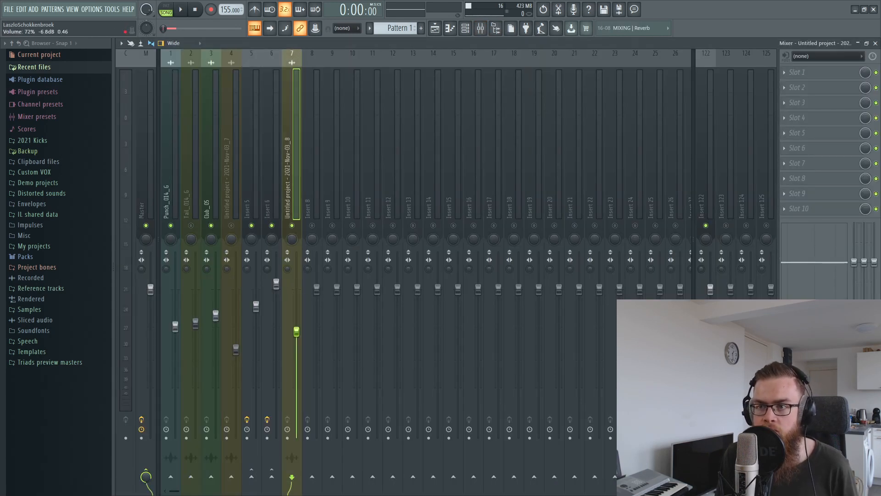
# Step: Re-enable all mixer tracks and balance the mixer track 7 layer at about 70% volume while playing the full kick
pyautogui.keyDown('ctrl'); pyautogui.click(248, 225); pyautogui.keyUp('ctrl')
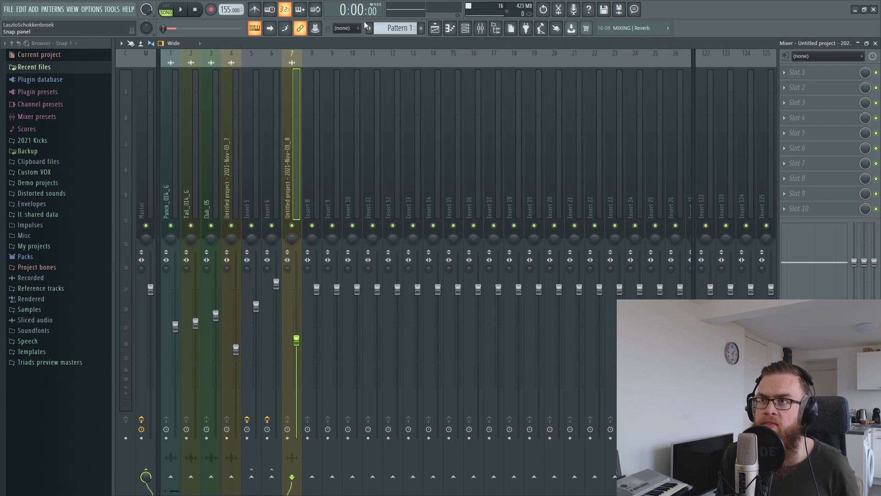
pyautogui.click(443, 34)
pyautogui.press('space')
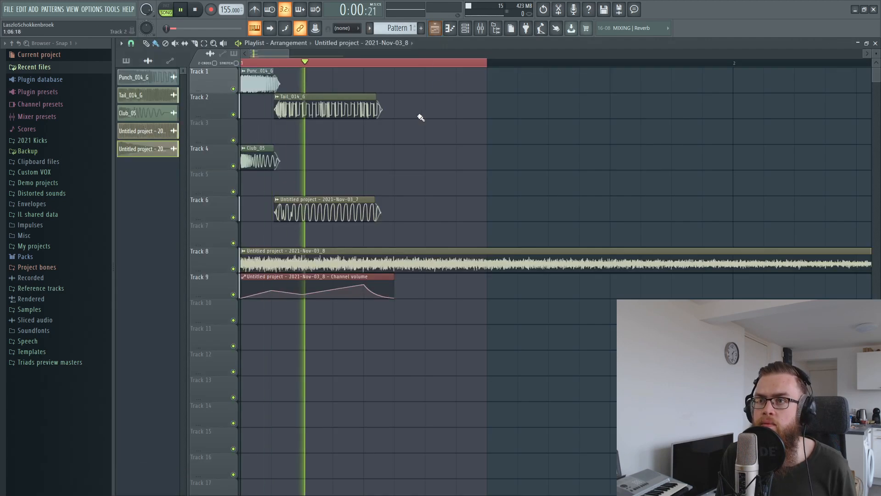
pyautogui.click(482, 31)
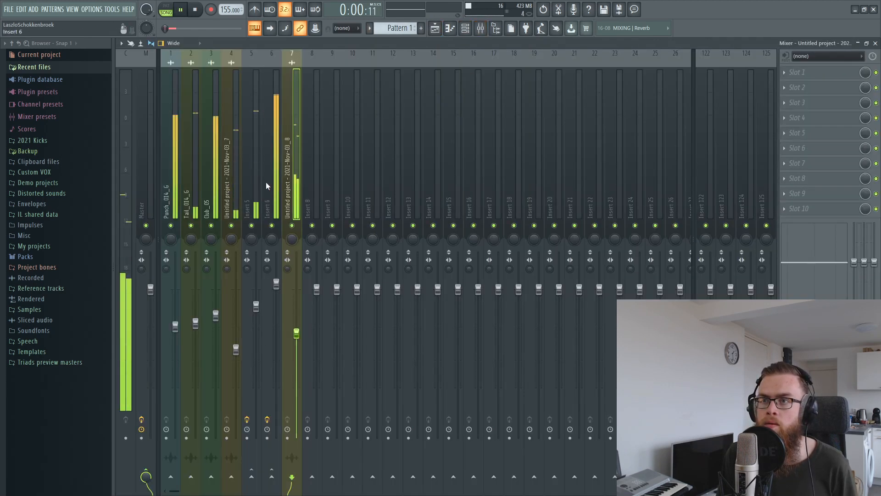
pyautogui.press('space')
# Step: Route Insert 5, Insert 6 and mixer track 7 to Insert 8 only, and play the kick through it
pyautogui.moveTo(265, 149); pyautogui.dragTo(282, 149)
pyautogui.click(314, 480)
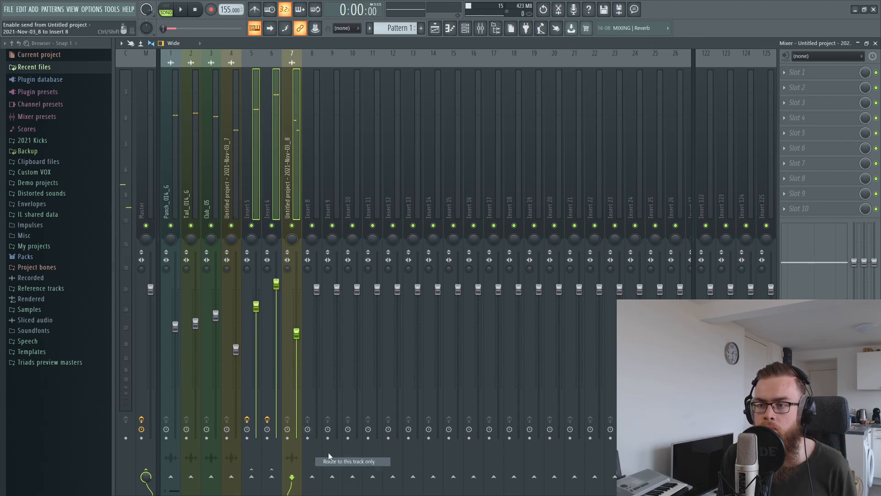
pyautogui.click(305, 184)
pyautogui.press('space')
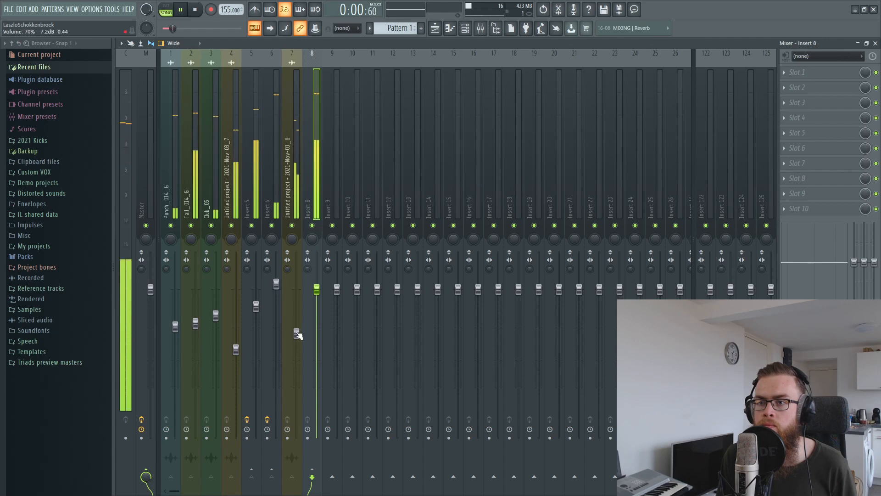
# Step: During playback, lower mixer track 7 to slightly under 56% and raise Insert 6 to about 107% volume
pyautogui.press('F5')
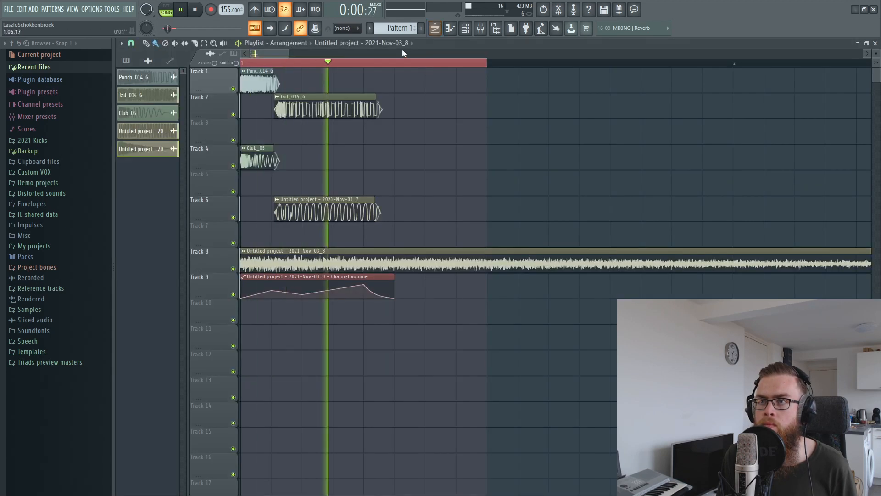
pyautogui.click(481, 28)
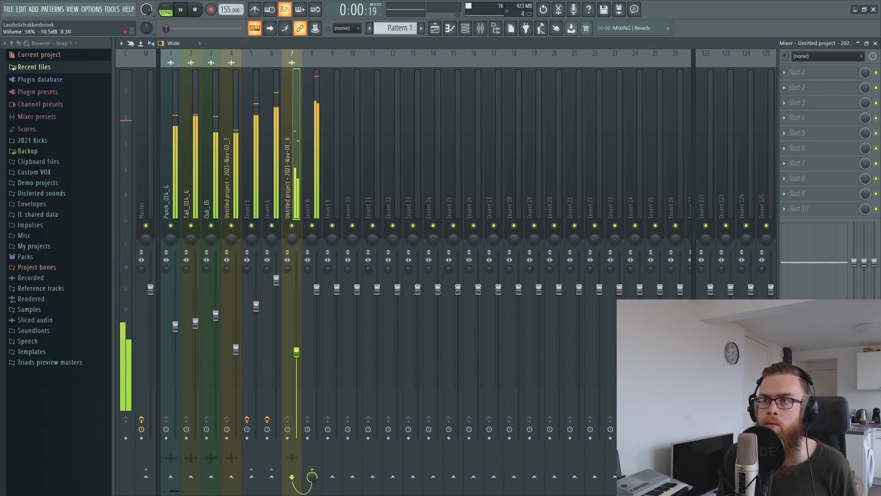
pyautogui.click(275, 278)
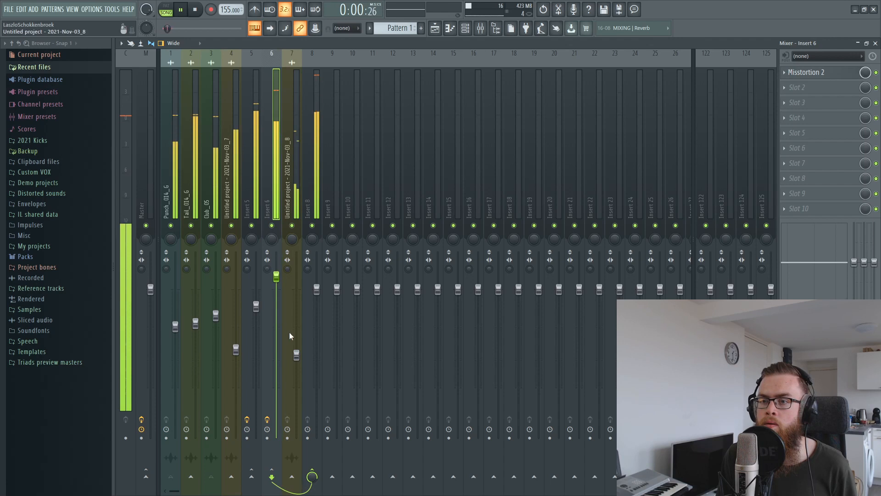
pyautogui.click(289, 336)
pyautogui.click(270, 277)
pyautogui.click(296, 353)
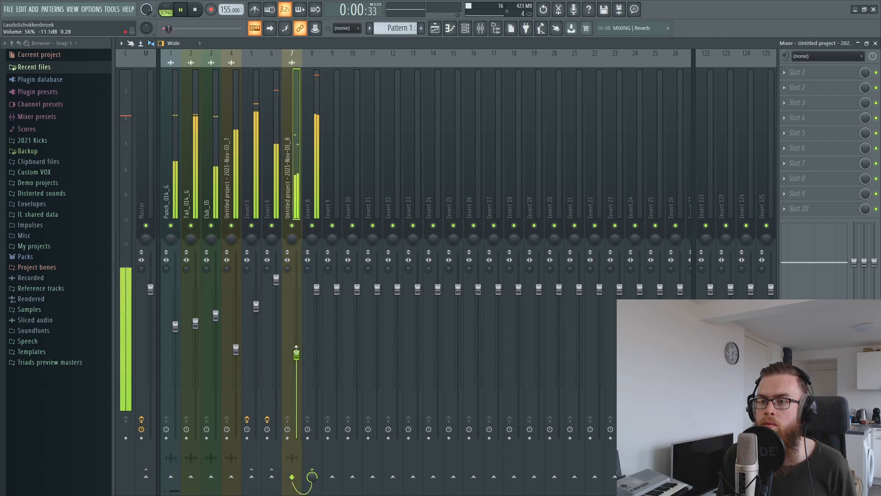
# Step: Check the second FabFilter Pro-Q 2 on Insert 5 and audition the layered kick again
pyautogui.click(255, 290)
pyautogui.press('space')
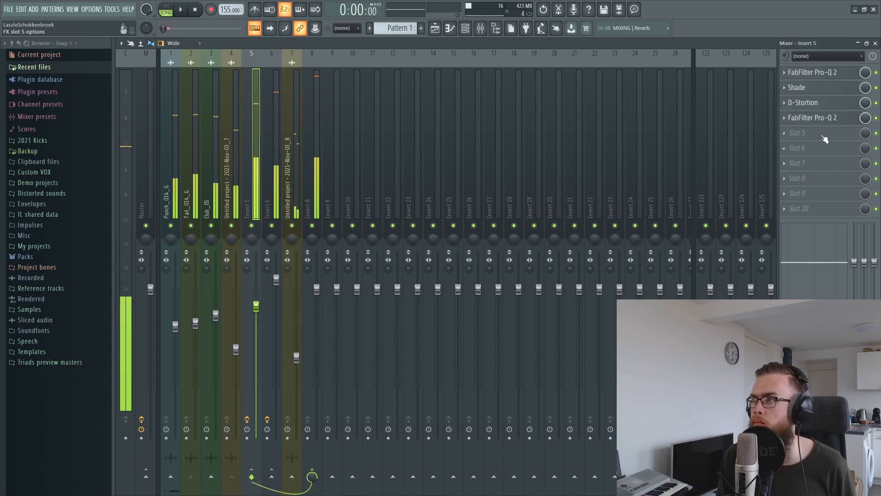
pyautogui.click(812, 118)
pyautogui.click(812, 118)
pyautogui.press('space')
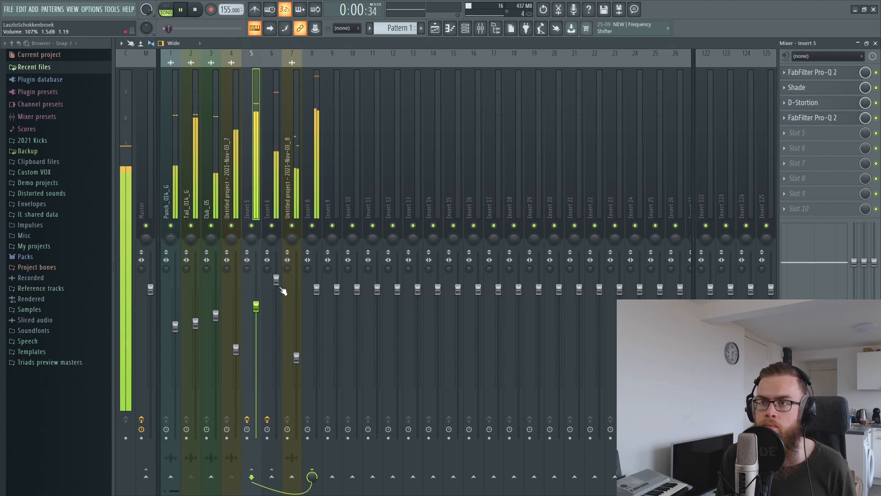
# Step: Load FabFilter Pro-Q 2 into the second effect slot of Insert 8
pyautogui.click(321, 167)
pyautogui.press('space')
pyautogui.click(789, 88)
pyautogui.moveTo(789, 100)
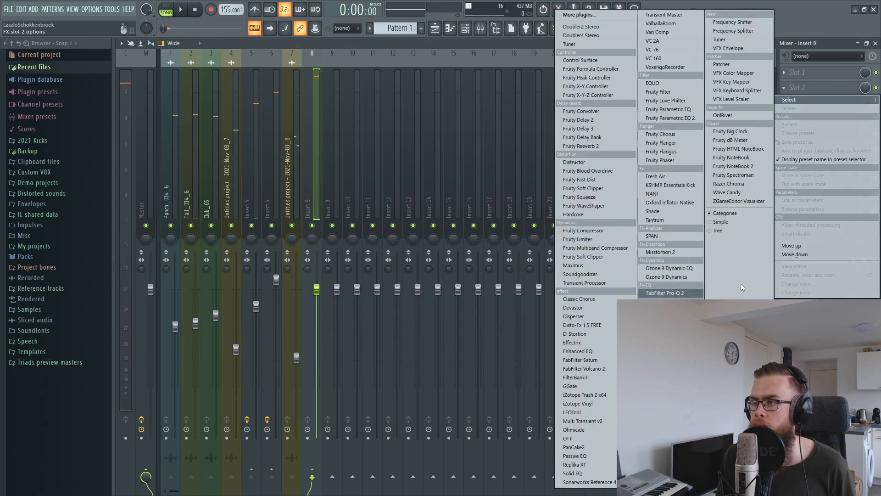
pyautogui.click(677, 292)
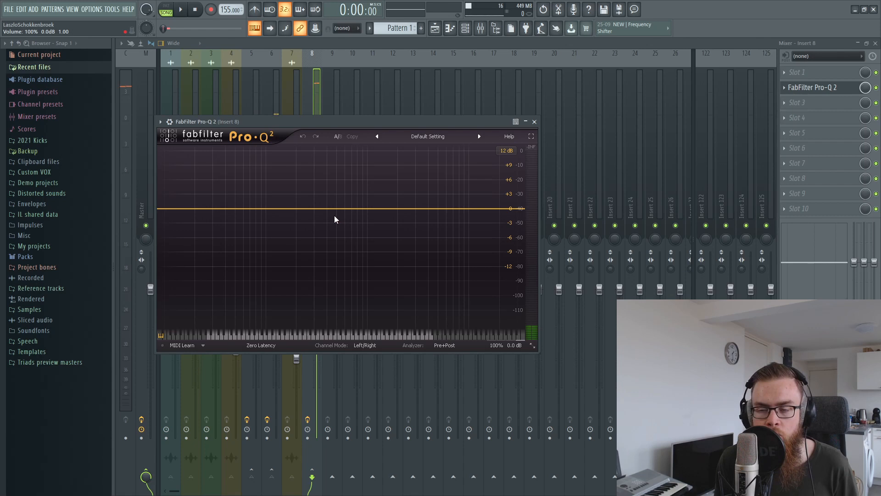
# Step: In Insert 8's Pro-Q 2, add a slight midrange boost and a bell of about +3.1 dB at 48 Hz with Q 1
pyautogui.press('space')
pyautogui.moveTo(354, 208)
pyautogui.mouseDown()
pyautogui.moveTo(463, 204)
pyautogui.moveTo(354, 205)
pyautogui.mouseUp()
pyautogui.moveTo(238, 207); pyautogui.dragTo(238, 195)
pyautogui.scroll(3, 239, 195)
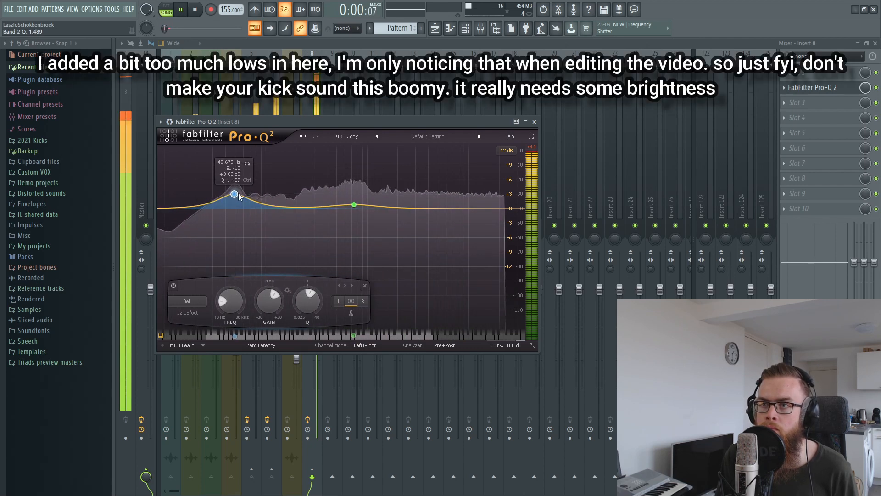
pyautogui.doubleClick(240, 211)
pyautogui.rightClick(240, 212)
pyautogui.click(265, 271)
pyautogui.moveTo(239, 197); pyautogui.dragTo(238, 194)
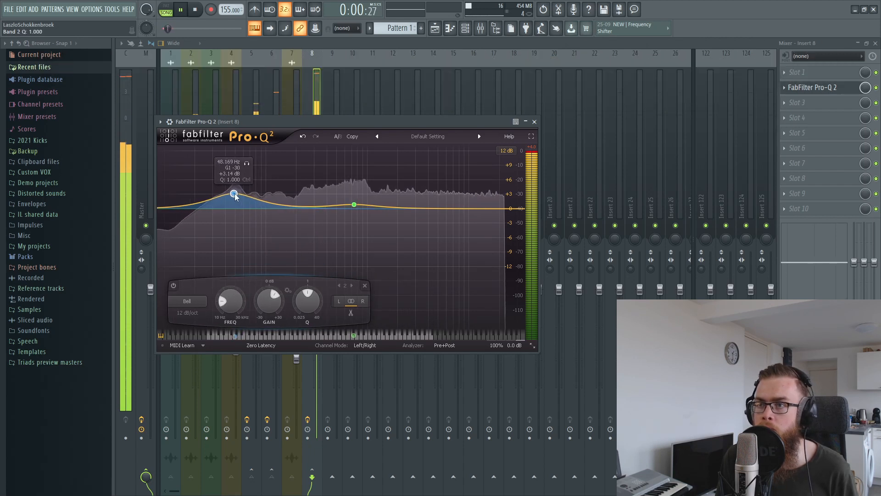
# Step: Close the equalizer and raise mixer track 7's volume slightly
pyautogui.press('Escape')
pyautogui.moveTo(296, 358); pyautogui.dragTo(296, 353)
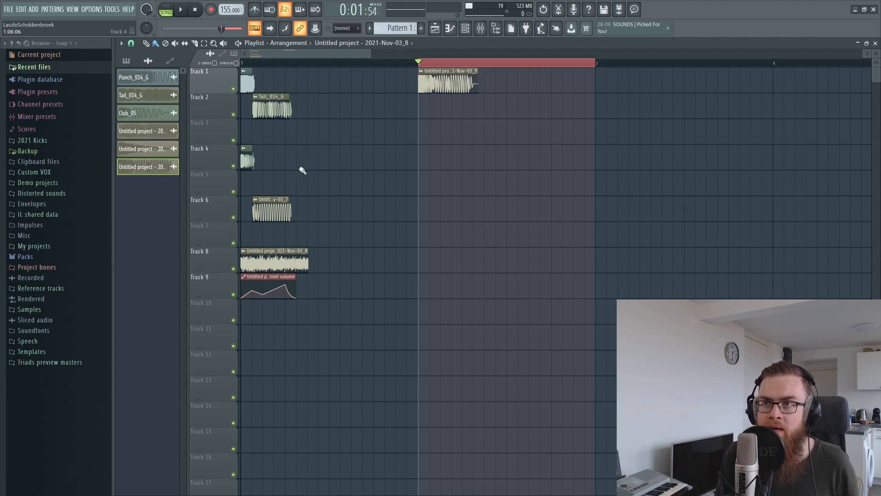
# Step: Select the Club_05 punch layer on Track 4 in the playlist
pyautogui.moveTo(273, 187); pyautogui.dragTo(273, 206)
pyautogui.moveTo(266, 175); pyautogui.dragTo(251, 161)
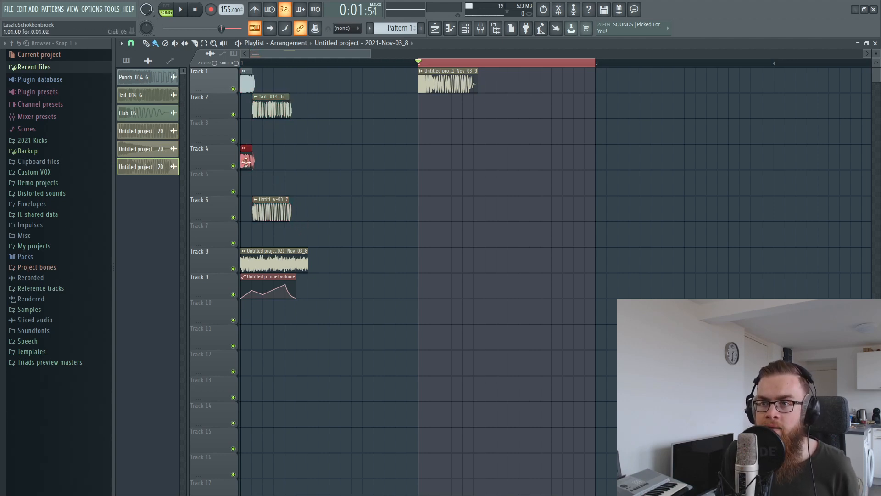